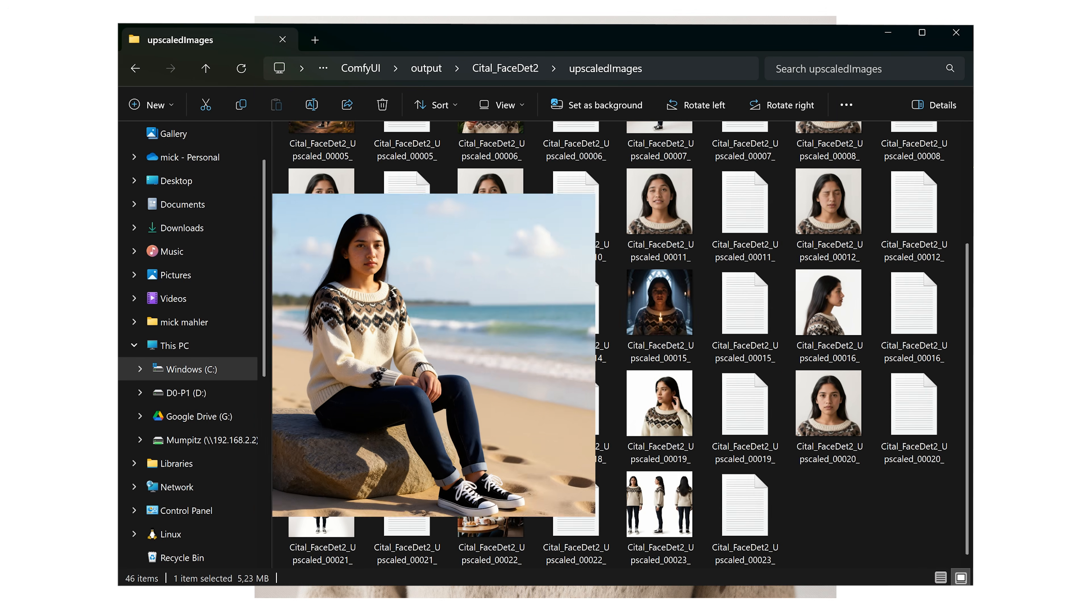
Open the previewed image's caption text file in Notepad and select all of its text
key(Right)
key(Return)
key(ctrl+a)
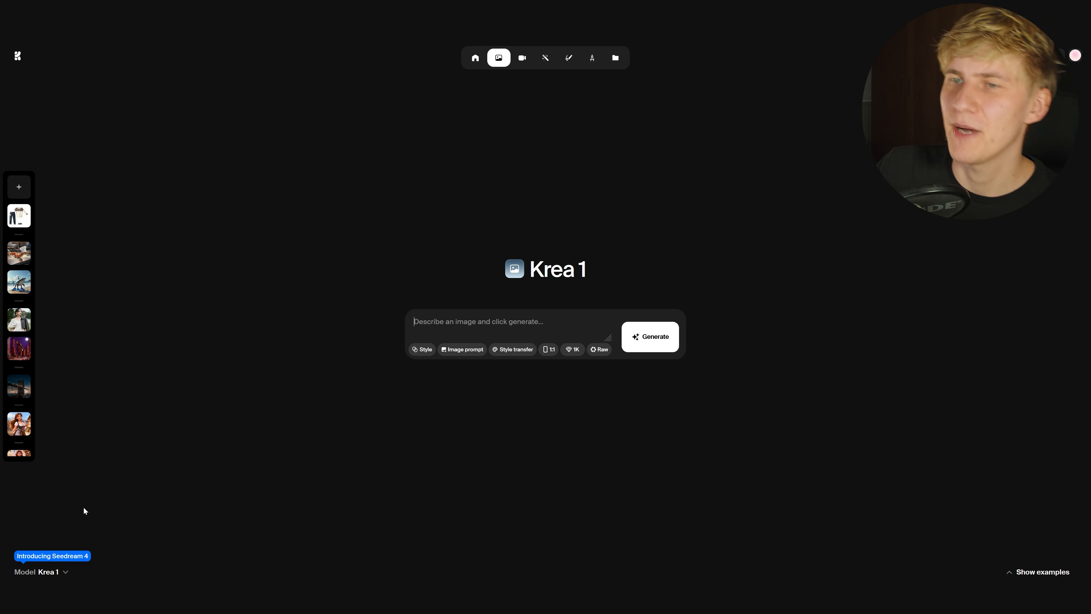
Choose Seedream 4 as the image model and add the character photo as the reference image
click(48, 571)
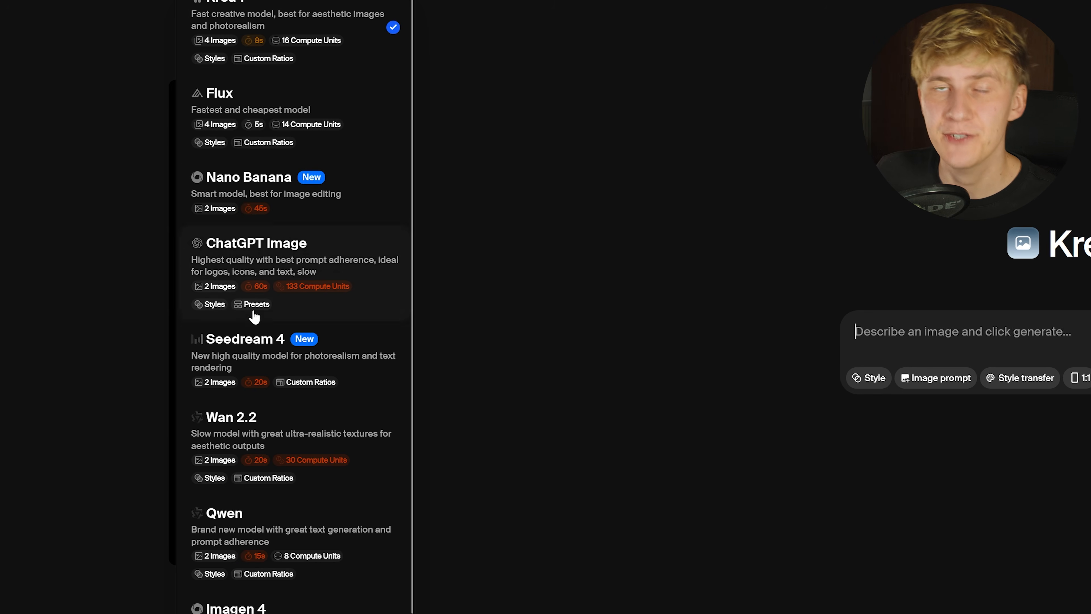
click(281, 341)
click(417, 494)
drag(680, 241, 551, 344)
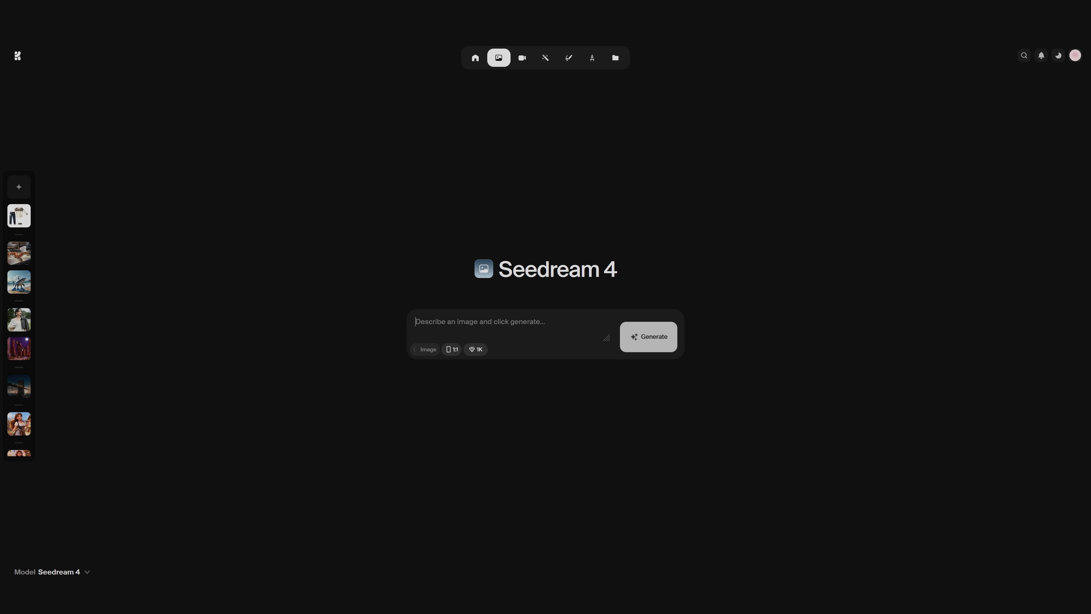
Write a prompt and generate a side view of the character
text(Crea)
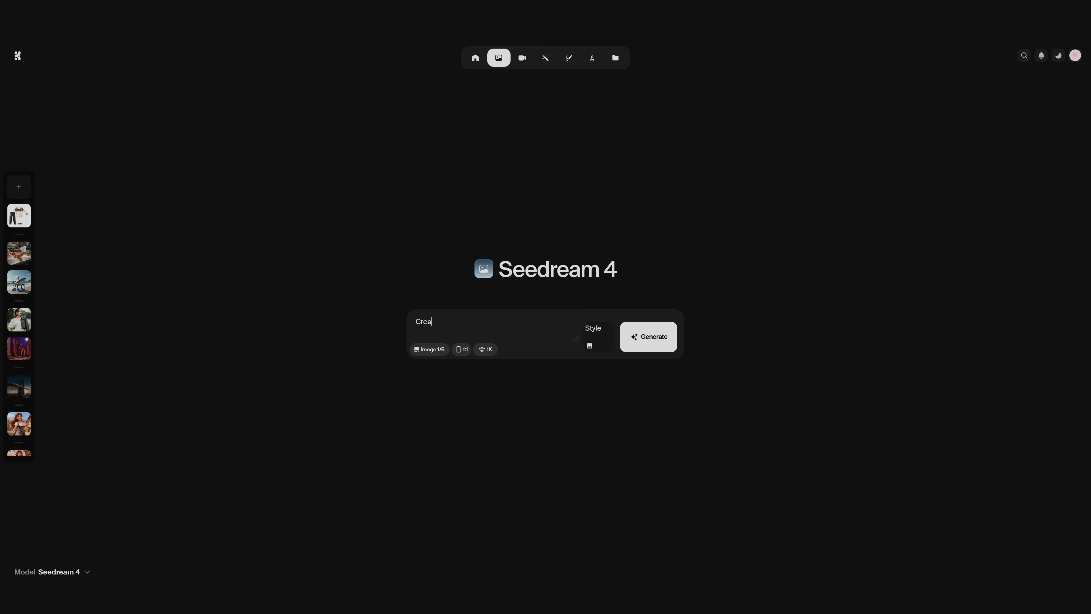
text(te)
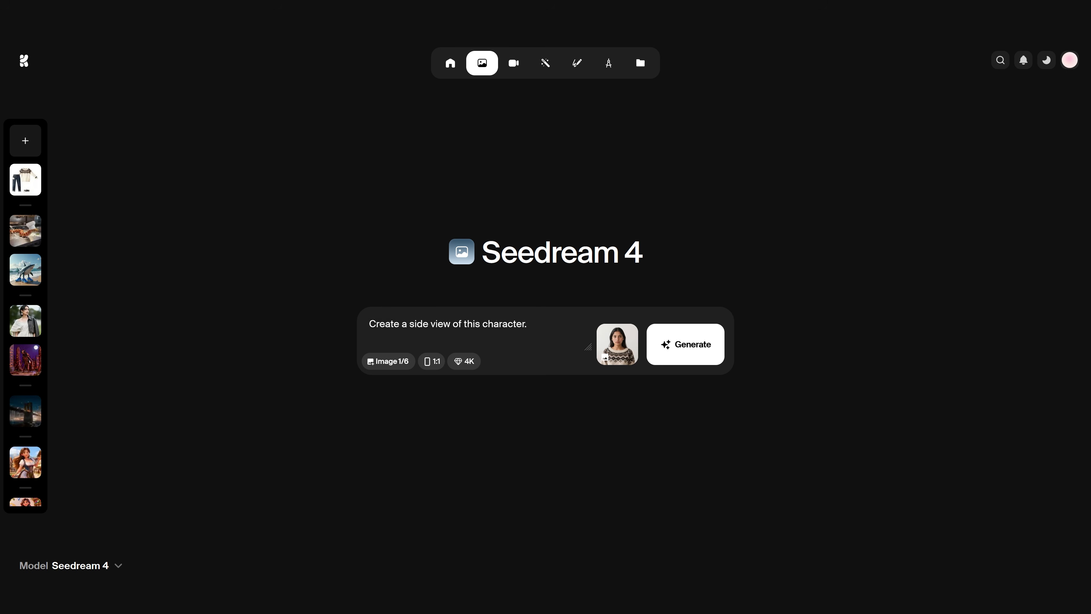
drag(369, 323, 529, 324)
click(533, 325)
click(677, 347)
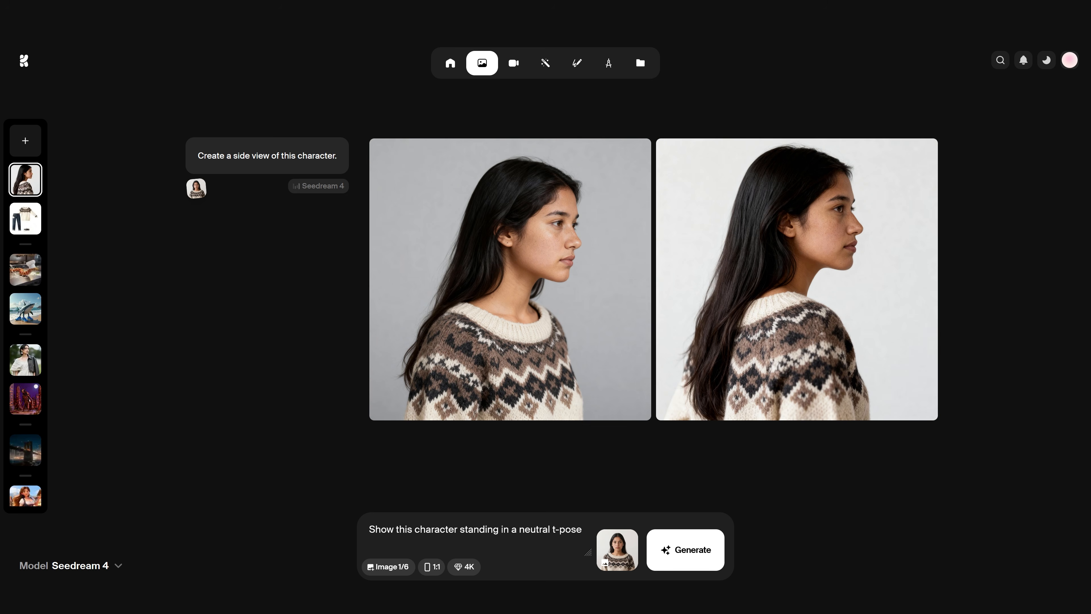
Change the prompt to 'sitting in a park on a sunny day' and generate
drag(501, 438, 636, 460)
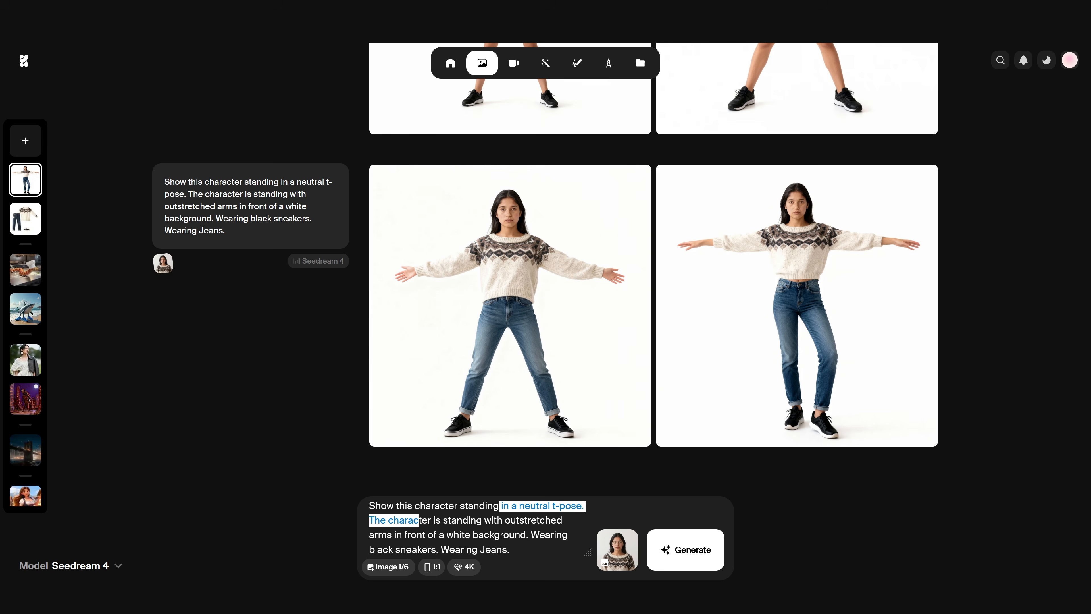
text(sitting in a park on a sunny day. Wearing black sneakers. Wearing)
key(Return)
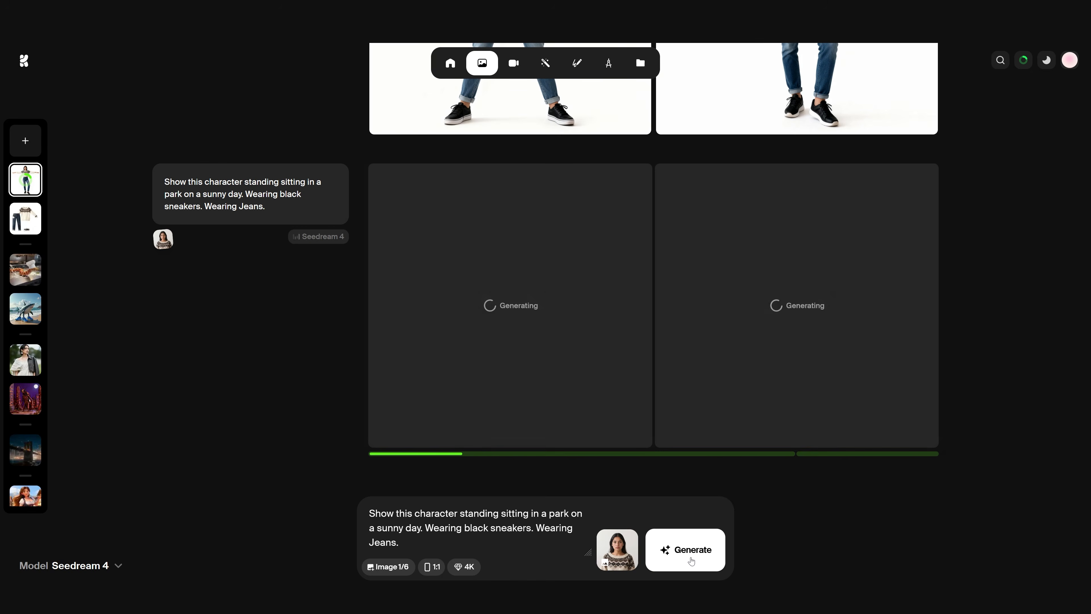
Check the left park result, then replace the sneakers-and-jeans wording with black jeans and generate
click(576, 302)
click(865, 510)
drag(403, 543, 433, 528)
text(earing black jeans.)
key(Return)
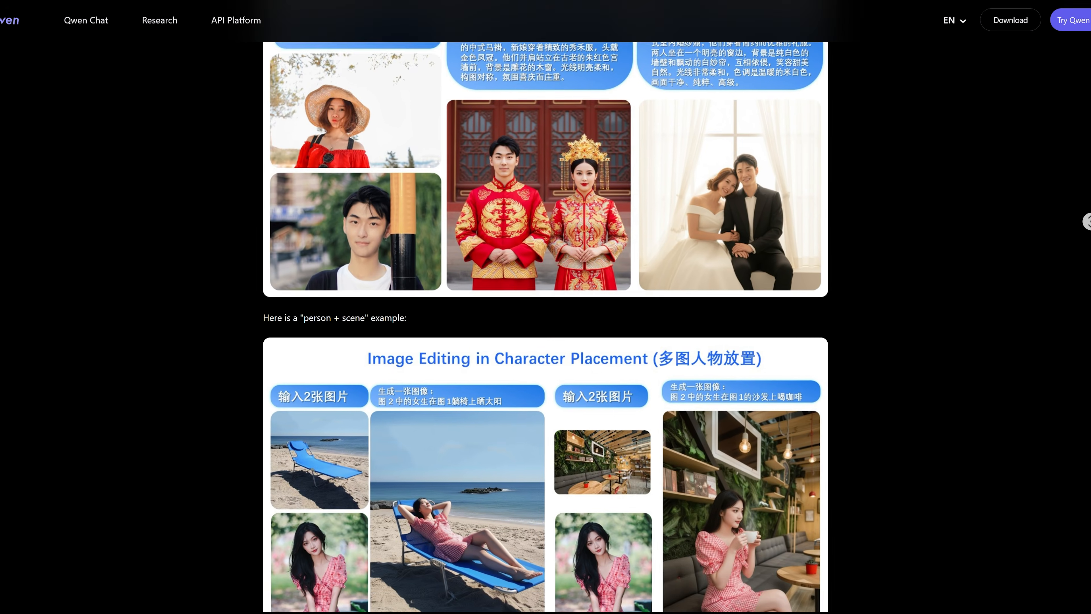
Scroll through the Qwen-Image-Edit-2509 post's character placement, showcase and keypoint pose examples
scroll(545, 326, down, 3)
scroll(546, 327, down, 3)
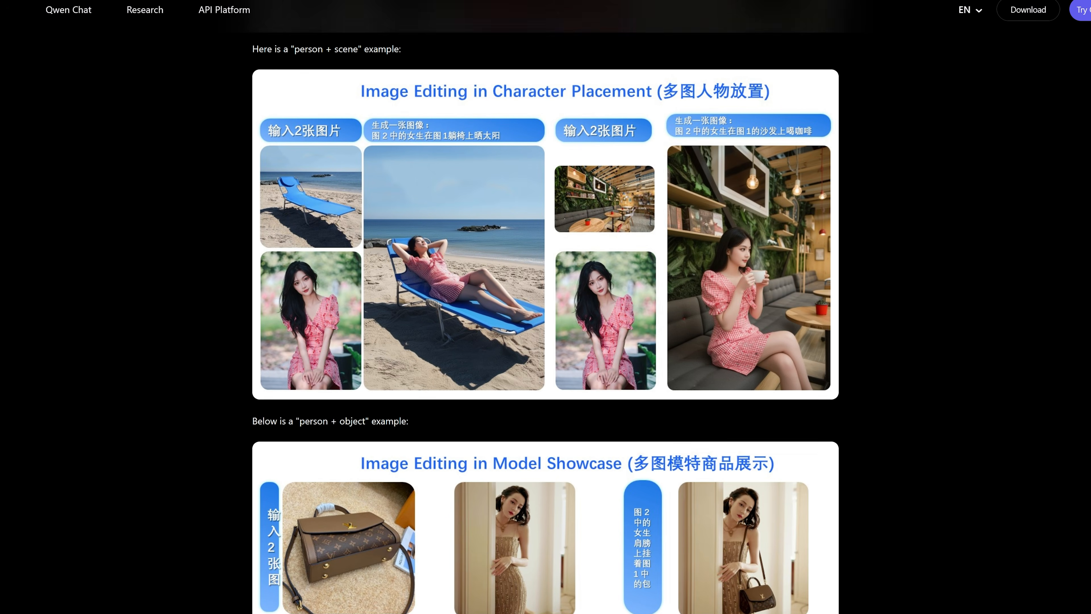
scroll(546, 327, down, 3)
scroll(545, 327, down, 3)
scroll(546, 327, down, 3)
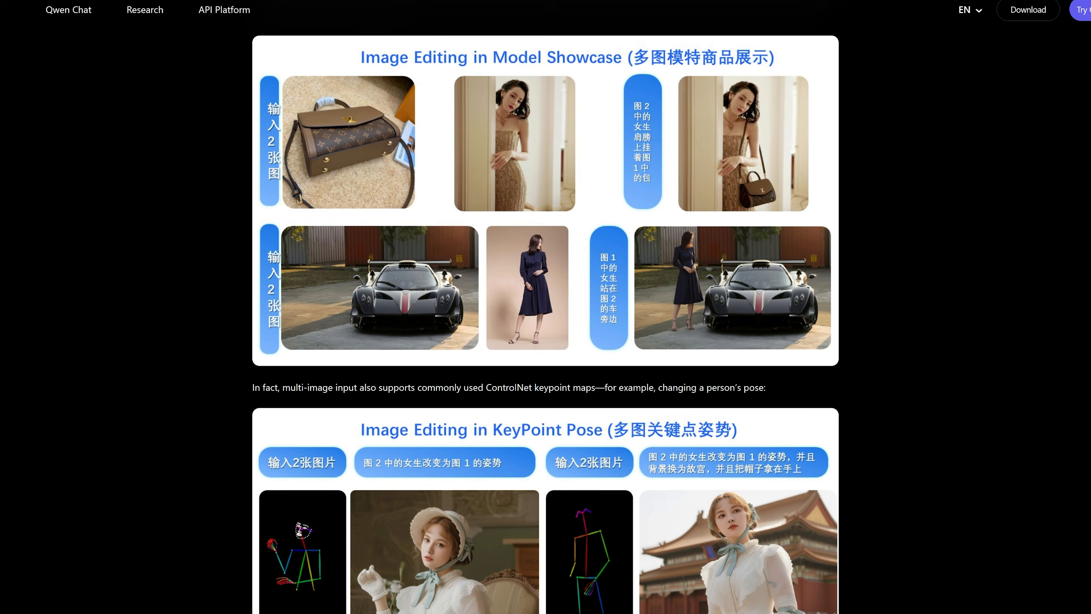
scroll(545, 327, down, 3)
scroll(546, 327, down, 2)
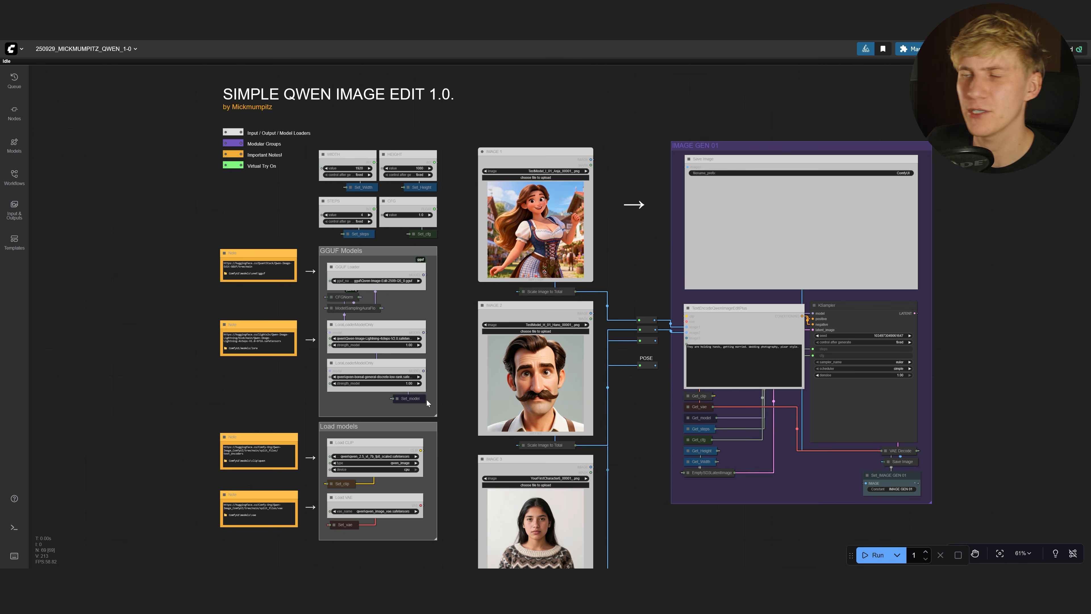
Inspect the IMAGE 1, IMAGE 2 and IMAGE 3 input nodes in the workflow
drag(644, 475, 584, 425)
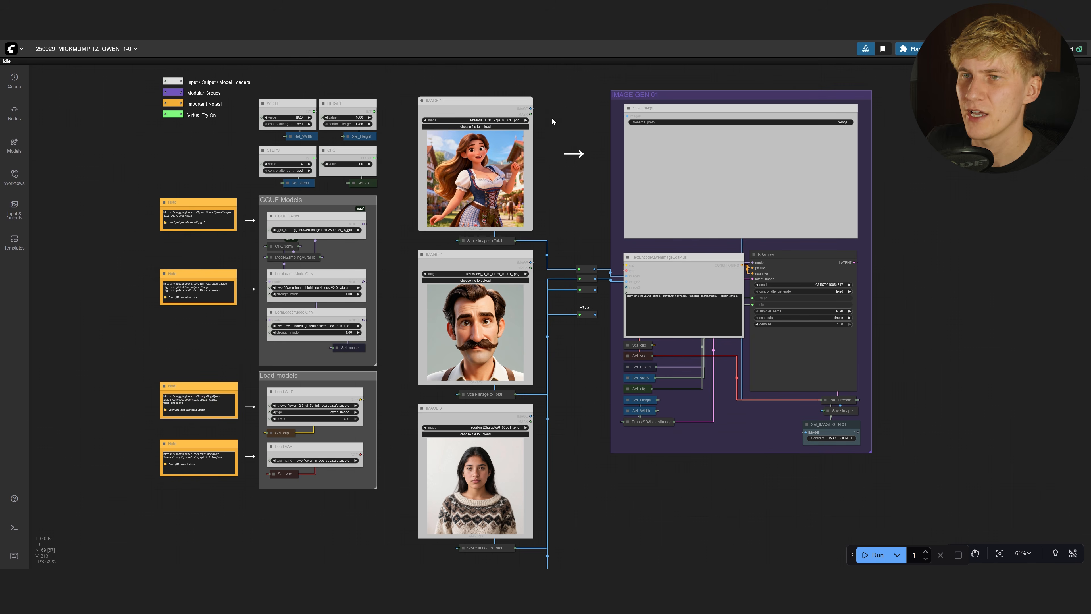
scroll(554, 117, up, 5)
click(471, 186)
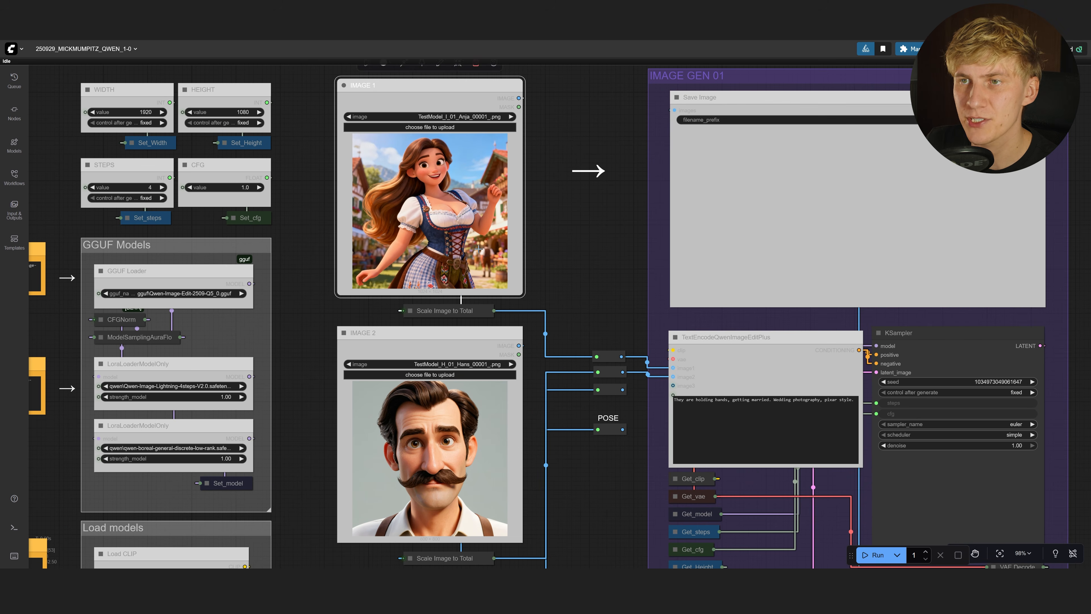
click(460, 420)
scroll(461, 420, down, 2)
drag(556, 455, 637, 474)
scroll(578, 419, up, 2)
click(480, 195)
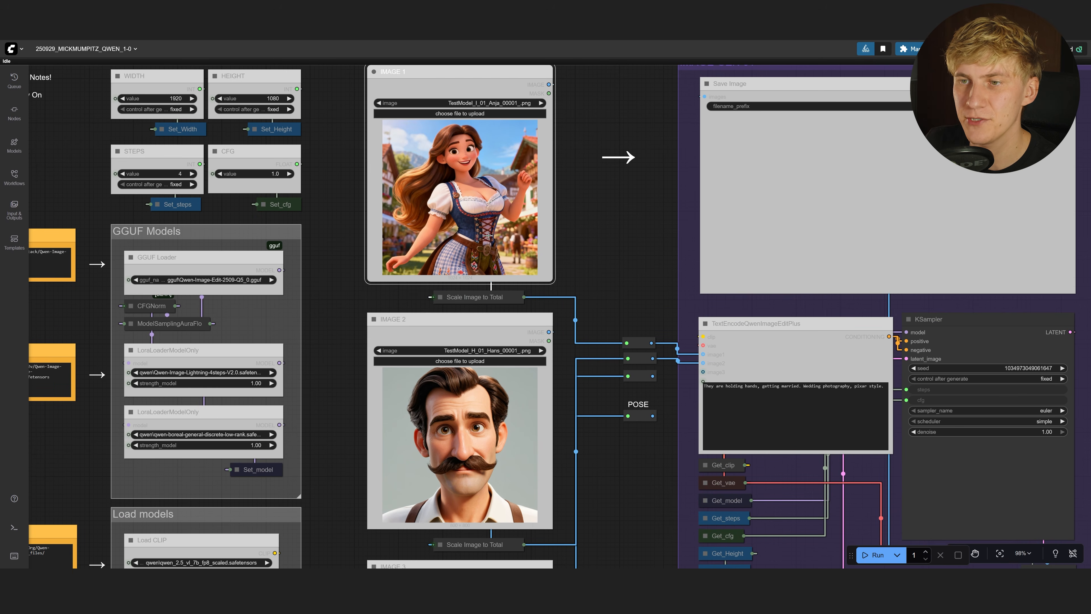
click(501, 457)
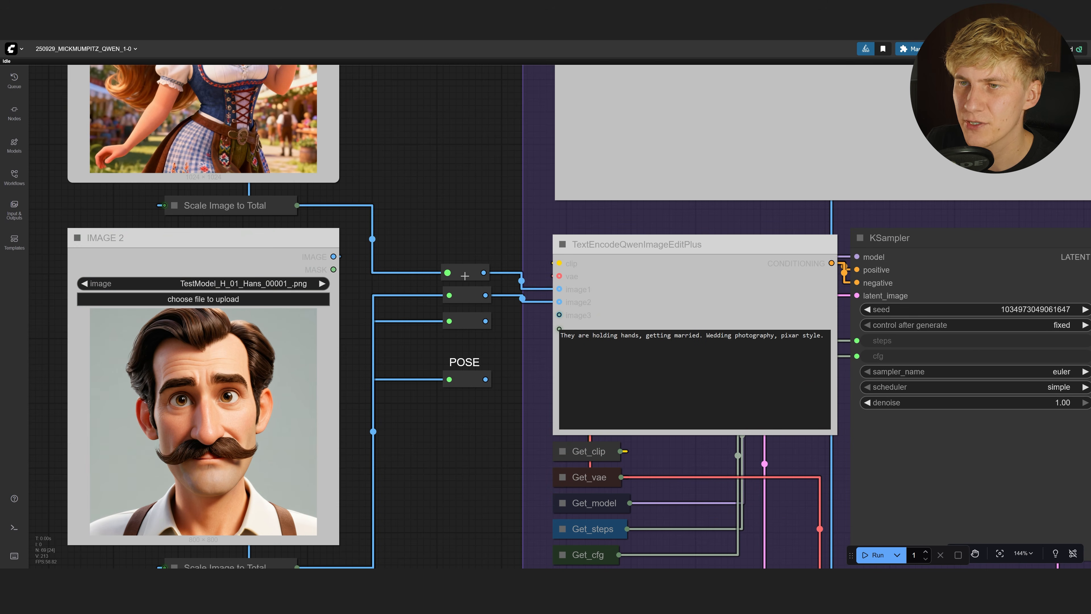
Connect the two upper reroutes to image1 and image2 of TextEncodeQwenImageEditPlus
click(464, 275)
click(469, 292)
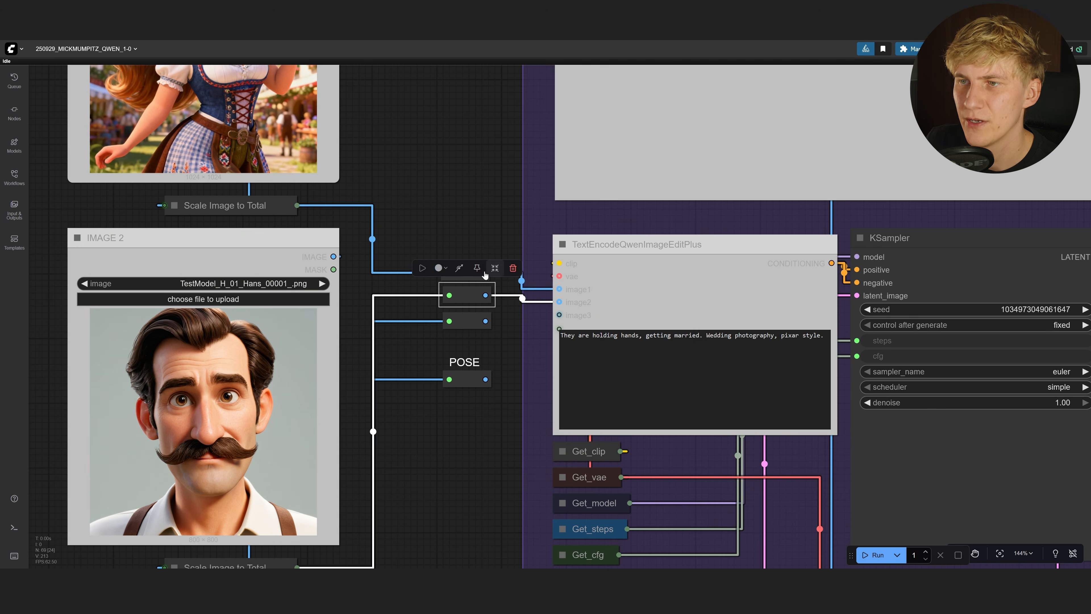
click(695, 267)
drag(486, 273, 559, 289)
drag(487, 296, 523, 298)
drag(523, 297, 559, 302)
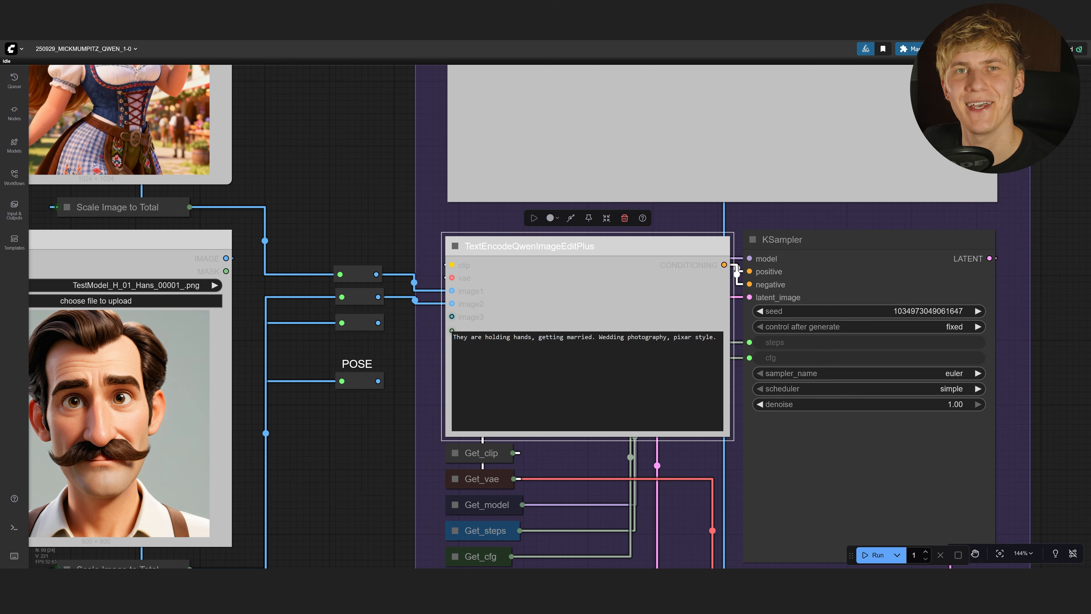
Review the wedding Pixar-style prompt and run the workflow
drag(719, 338, 451, 347)
click(580, 378)
scroll(804, 214, up, 1)
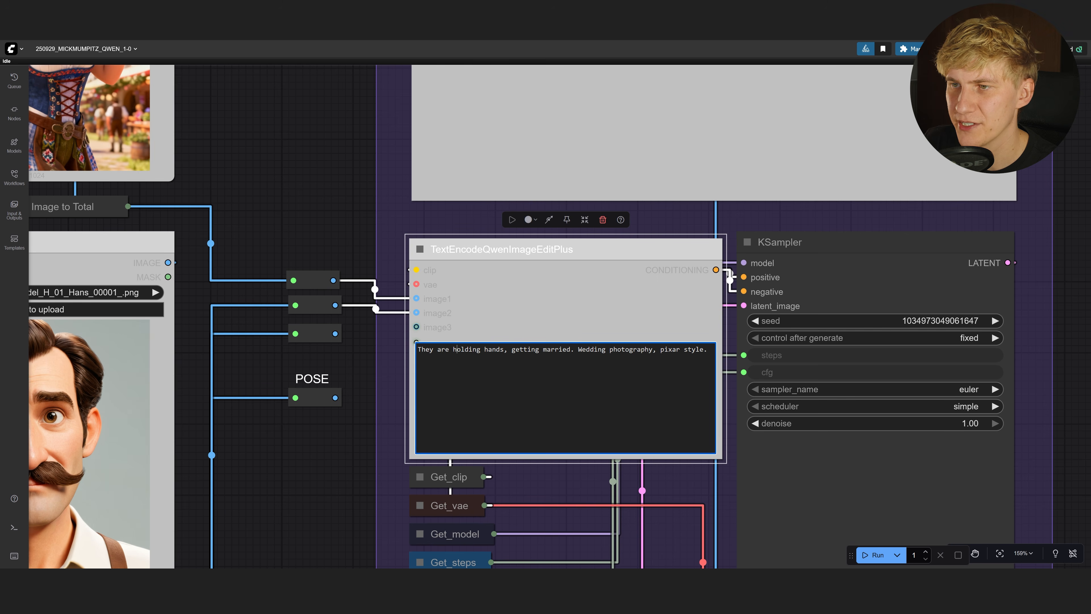
click(864, 557)
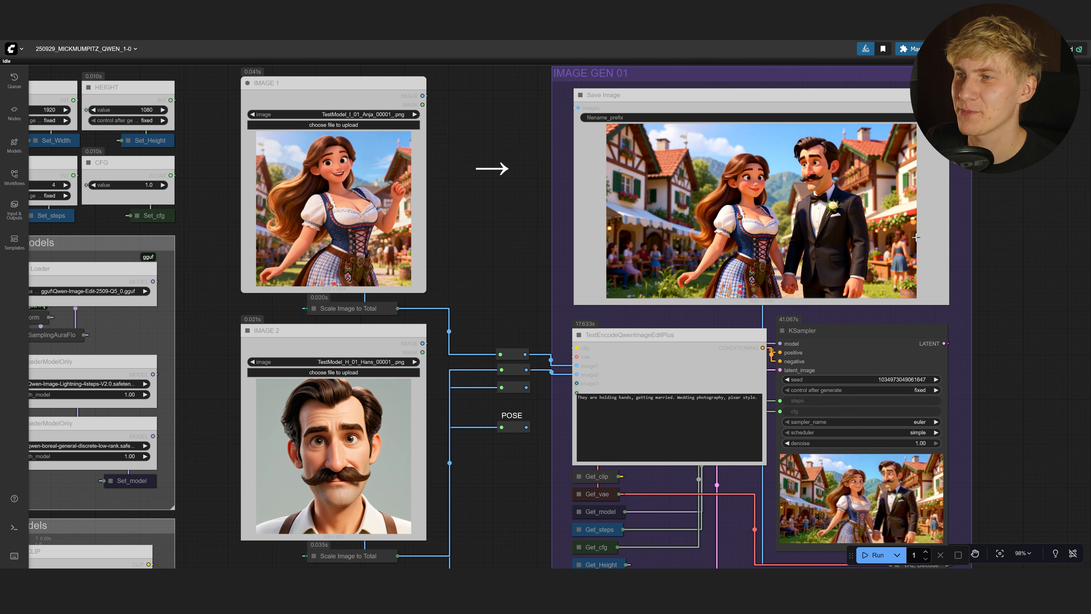
Load the generated wedding image into IMAGE 1 and rewrite the prompt for a kissing close-up with eyes closed
scroll(917, 157, up, 9)
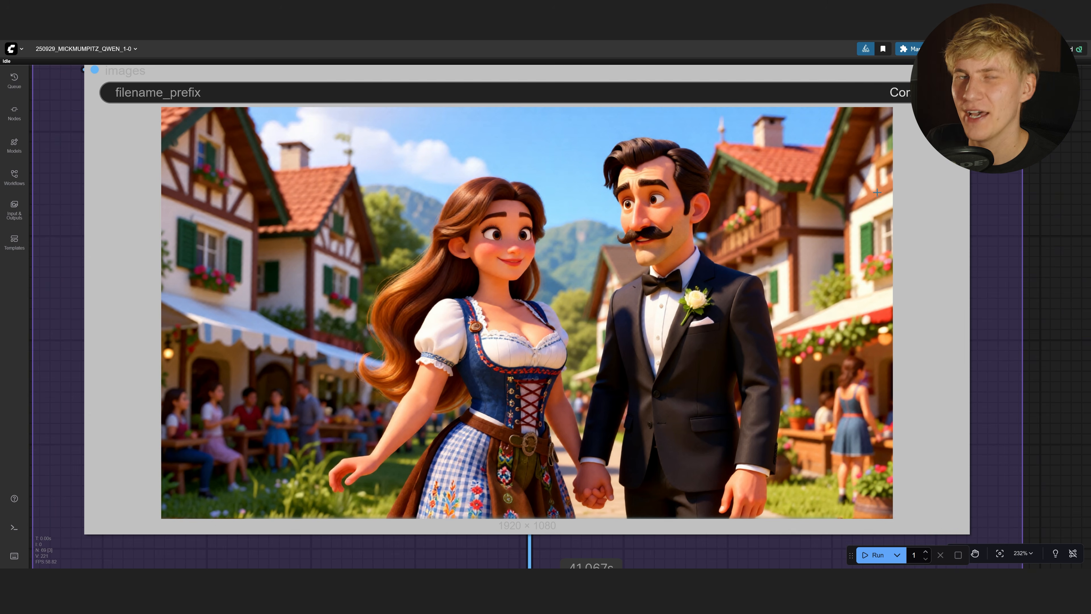
scroll(564, 303, down, 9)
scroll(458, 407, up, 5)
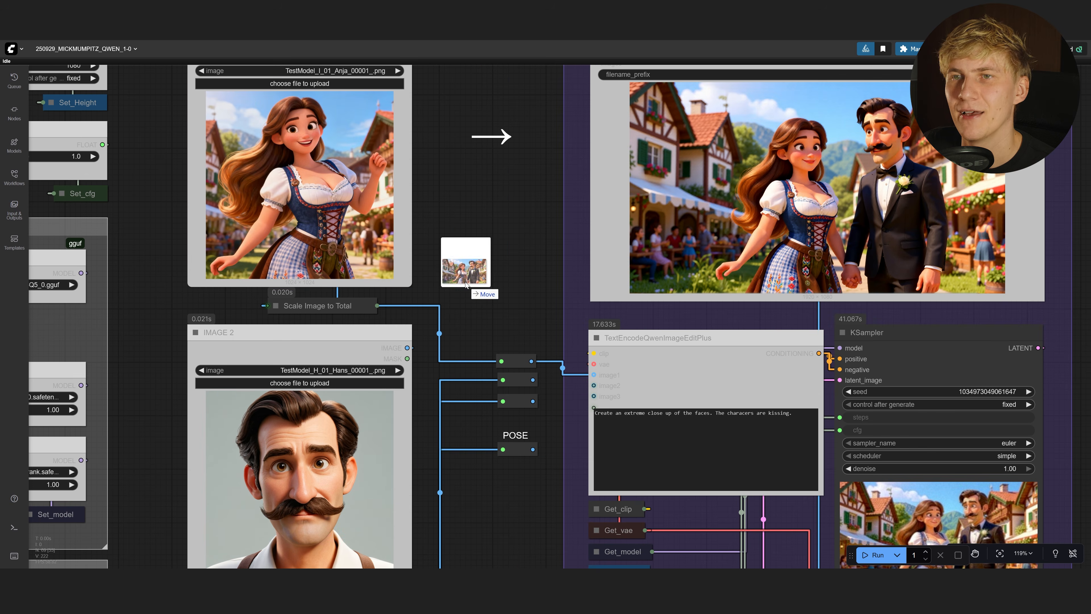
drag(464, 279, 253, 189)
drag(421, 206, 450, 256)
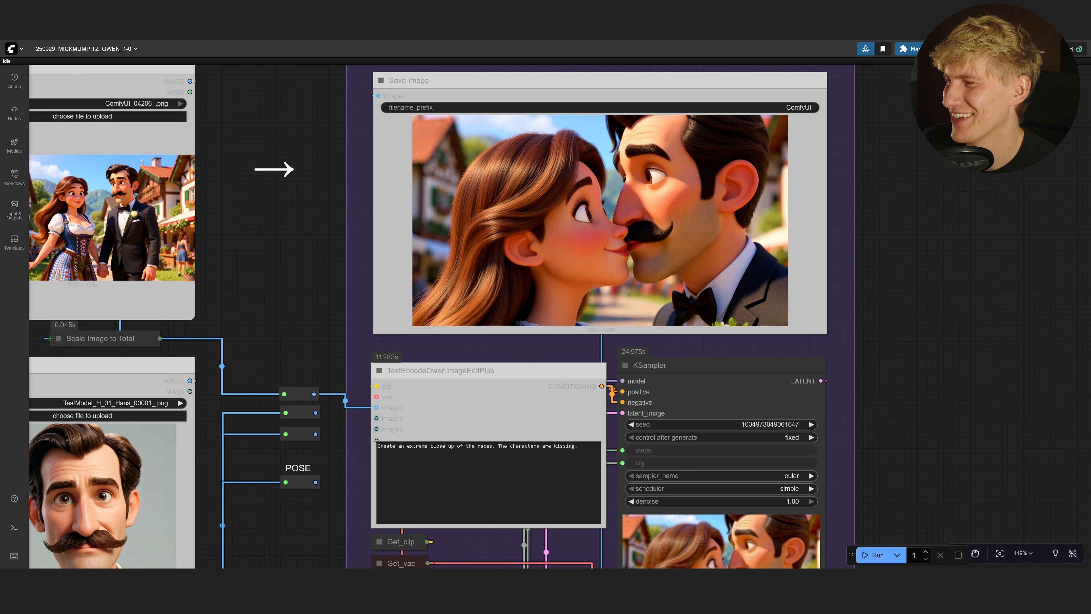
click(580, 446)
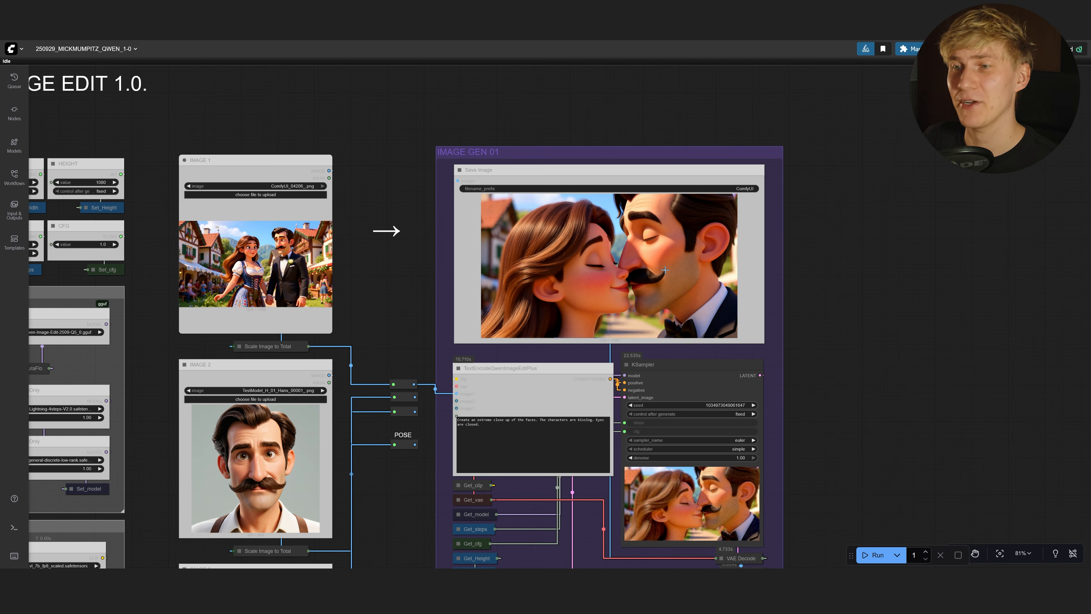
scroll(695, 289, up, 1)
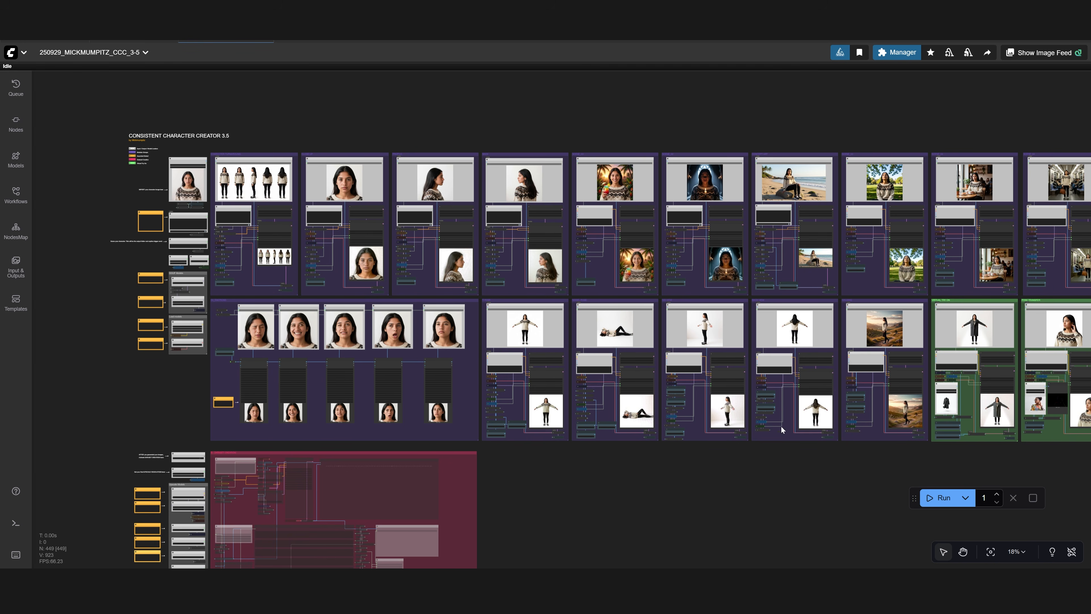
drag(781, 426, 728, 433)
drag(765, 465, 755, 465)
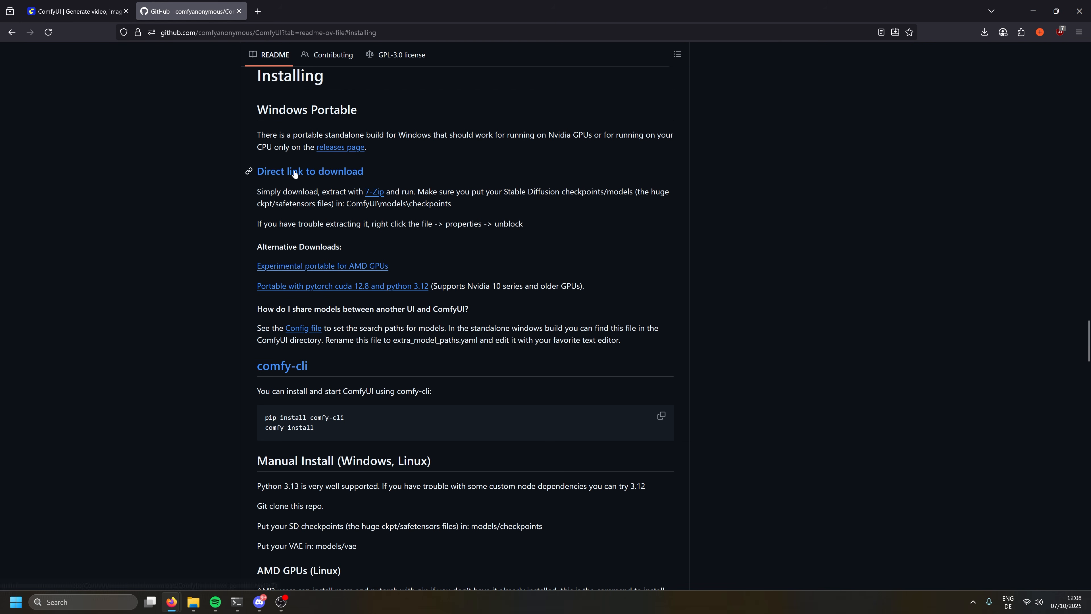
Download and extract ComfyUI_windows_portable_nvidia.7z, then load the workflow JSON into ComfyUI
click(295, 172)
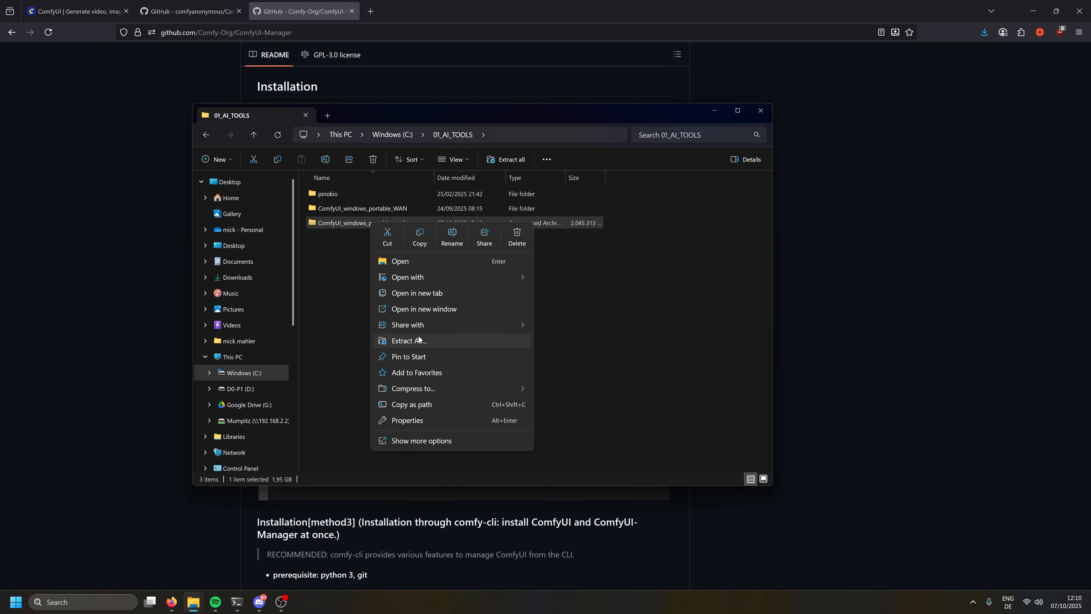
click(419, 342)
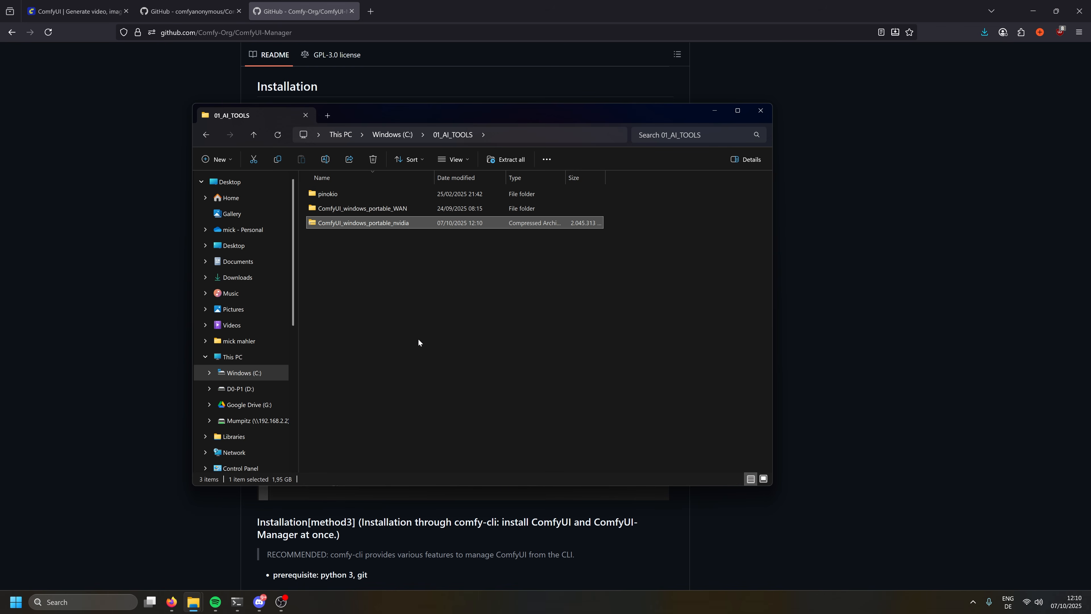
click(634, 404)
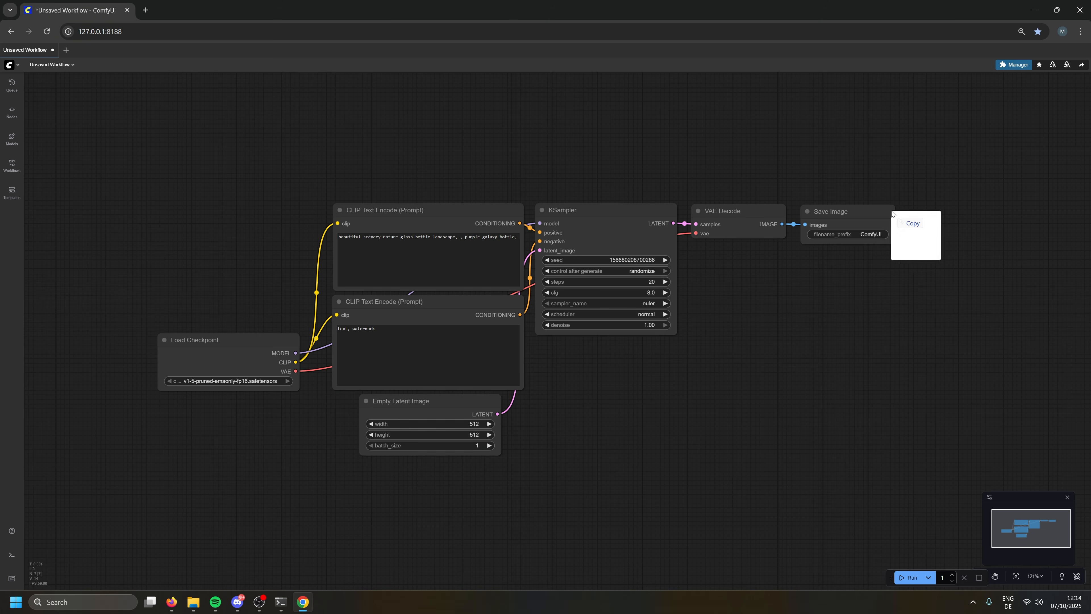
drag(892, 214, 662, 365)
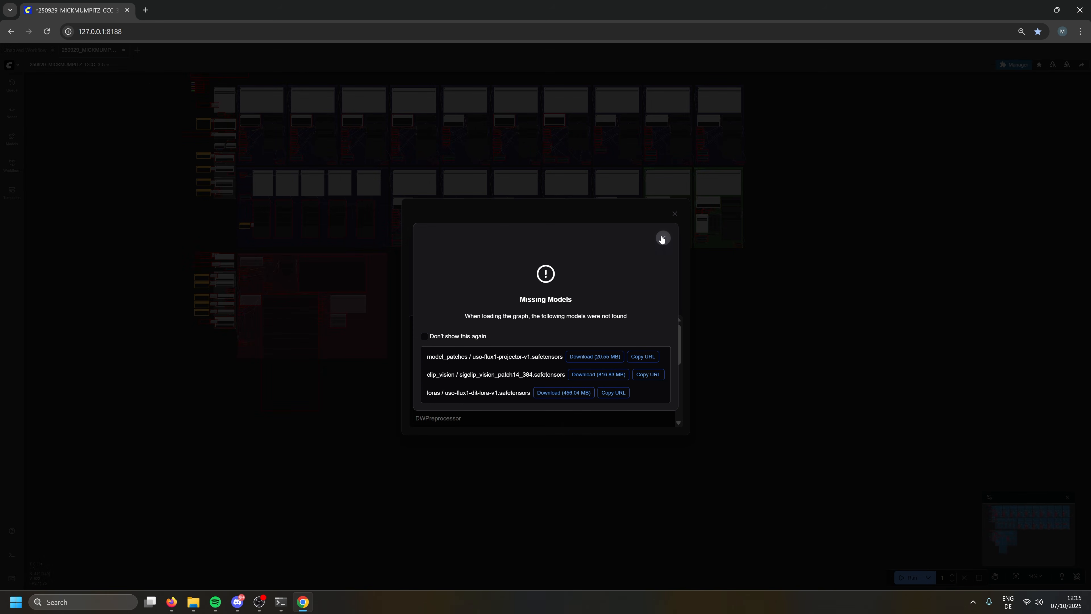
Dismiss the missing-models and missing-nodes warnings and center the workflow
click(662, 238)
scroll(679, 351, down, 3)
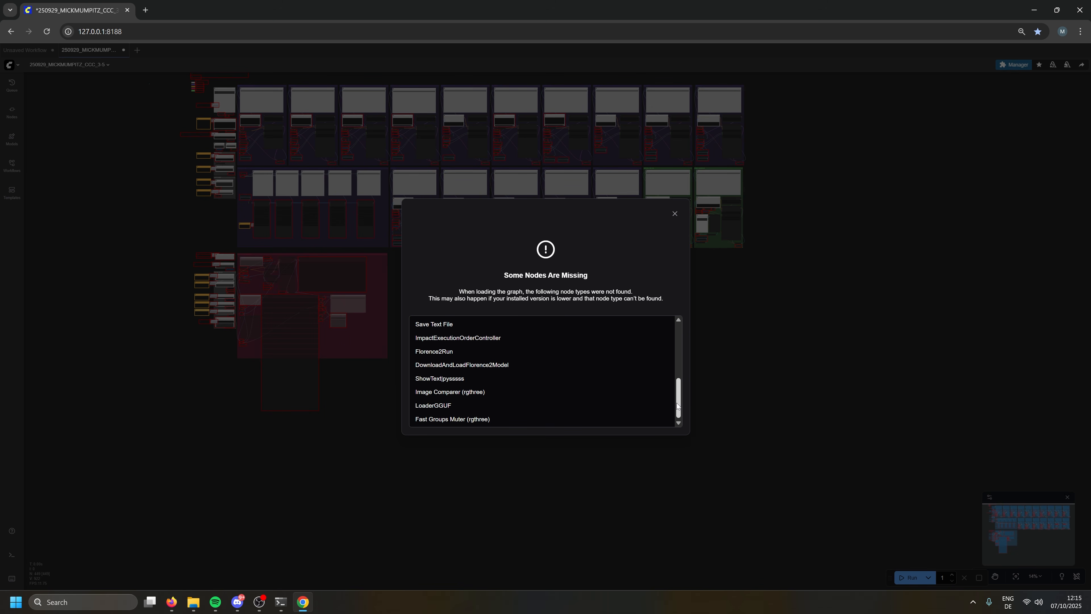
click(674, 214)
drag(515, 242, 537, 362)
scroll(388, 370, up, 2)
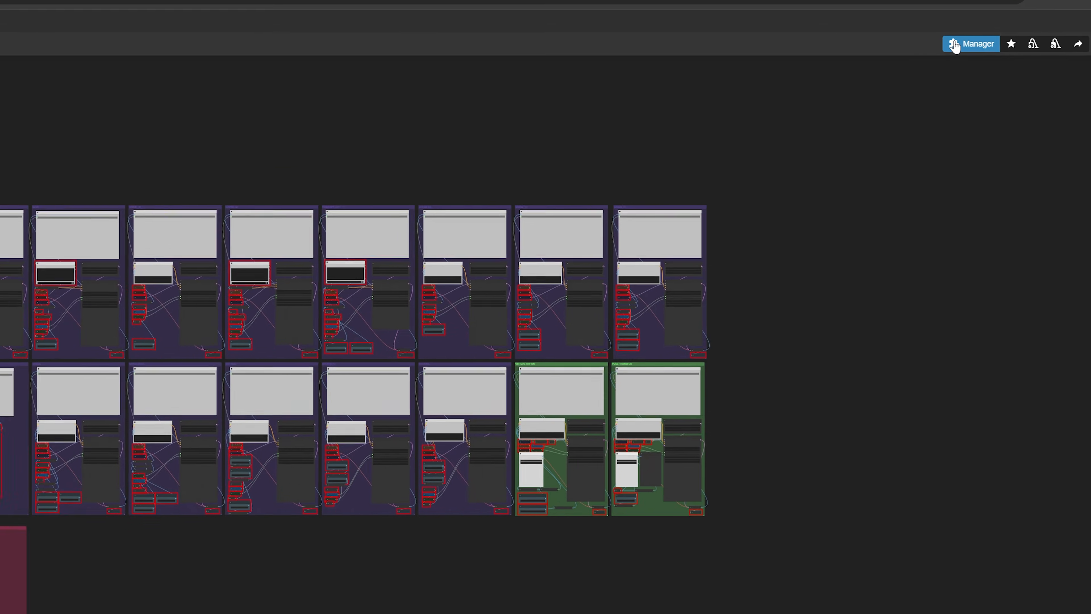
Install all 11 missing custom node packs through the Manager and restart ComfyUI
click(1005, 65)
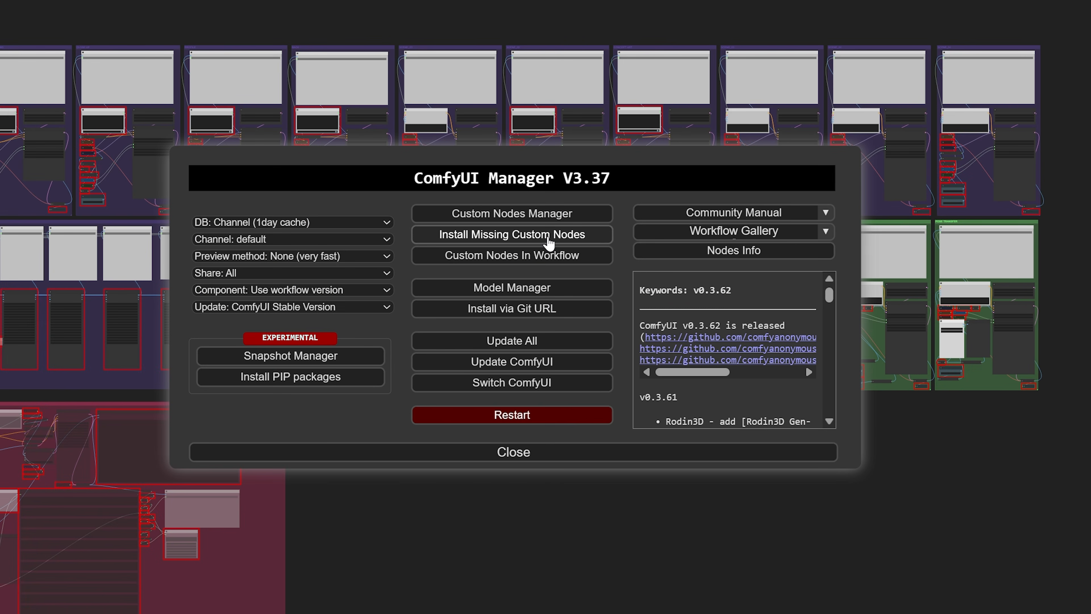
click(549, 240)
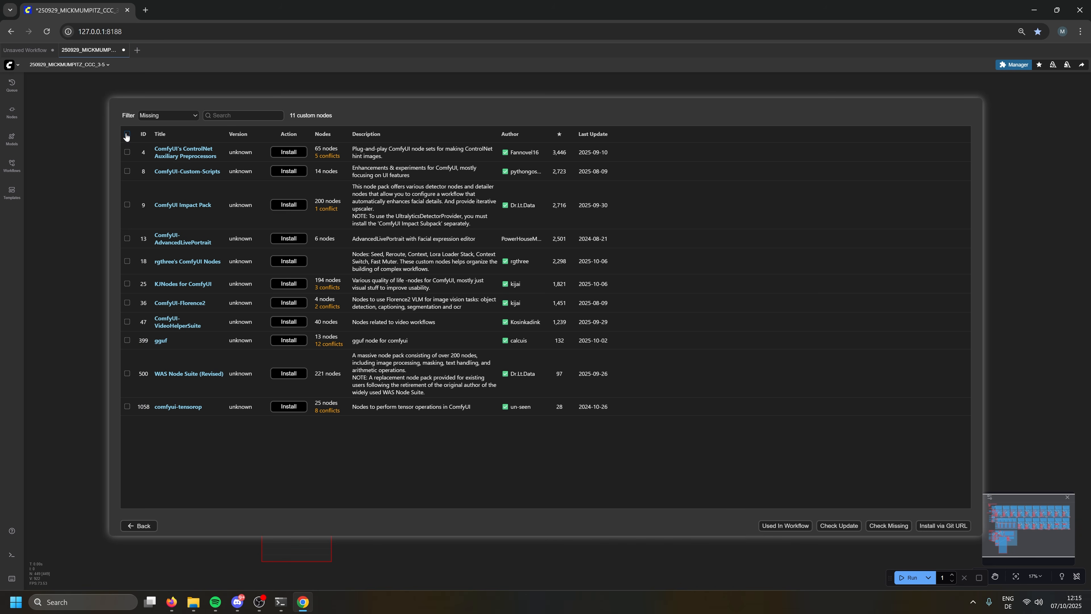
click(127, 135)
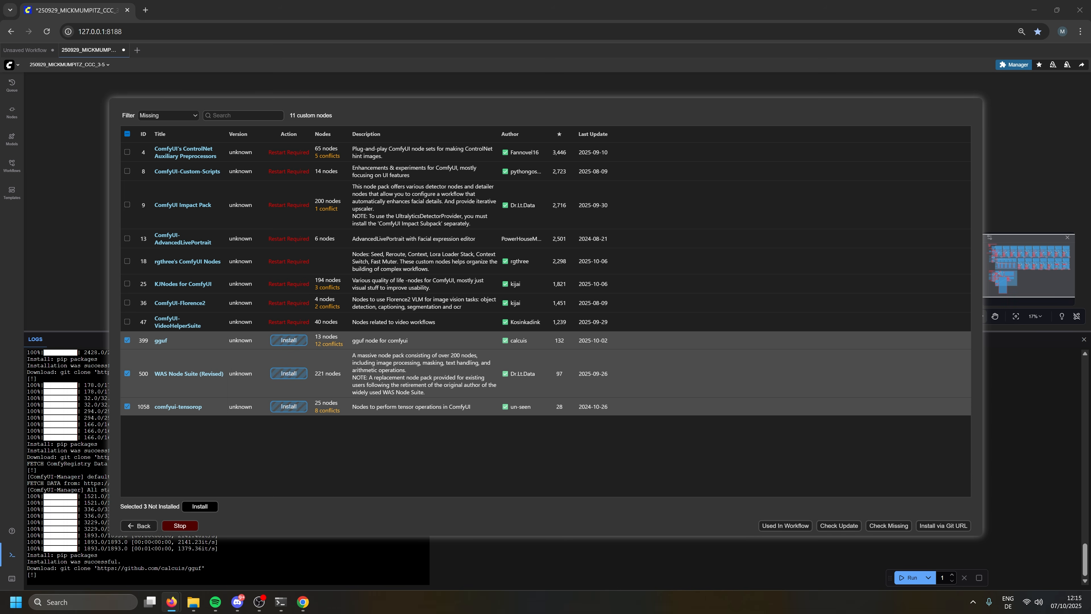
click(180, 525)
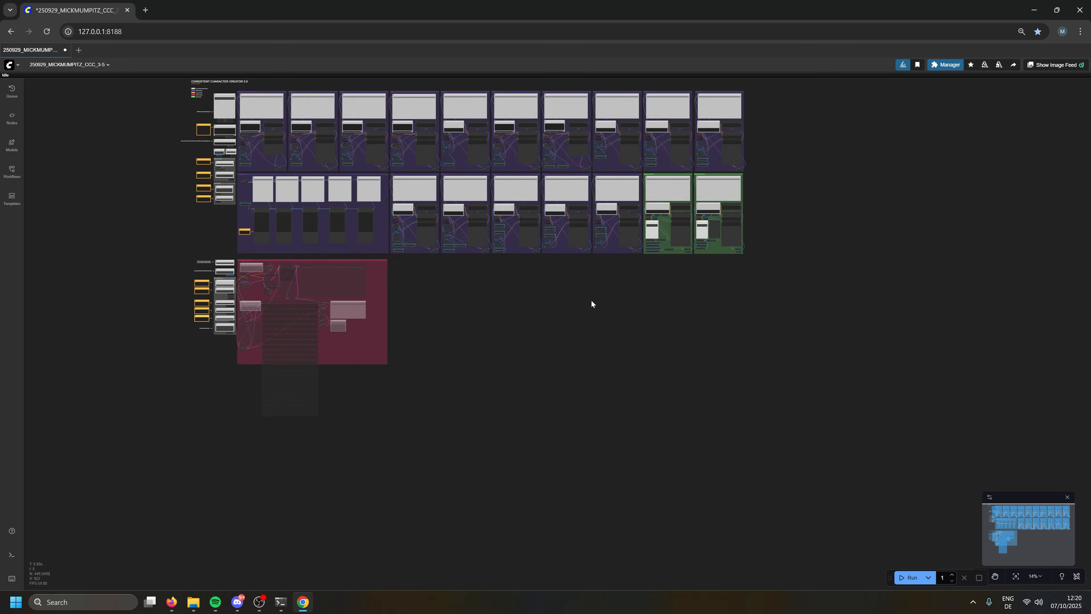
Zoom into the GGUF Models note and select its Qwen-Image-Edit-2509-GGUF link and models\unet\gguf path
drag(591, 302, 628, 421)
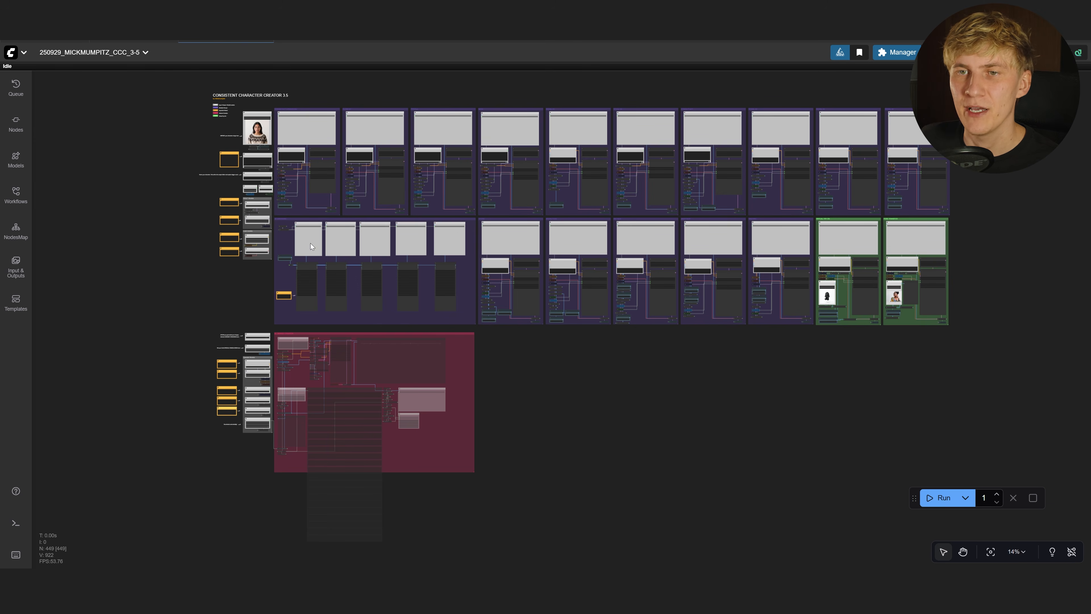
scroll(197, 233, up, 12)
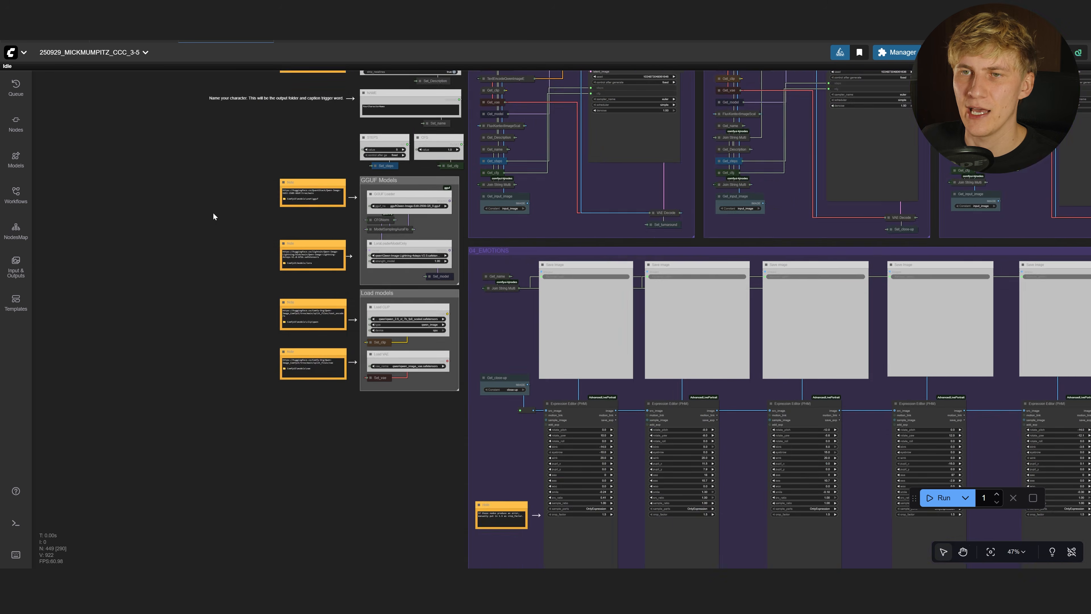
scroll(213, 217, up, 15)
drag(345, 286, 494, 299)
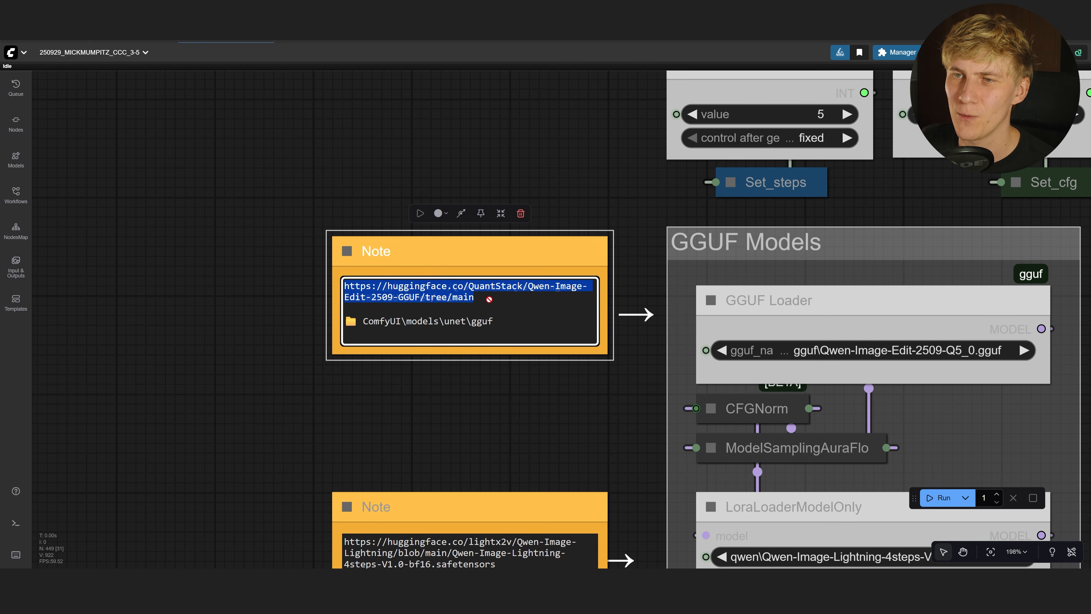
click(466, 369)
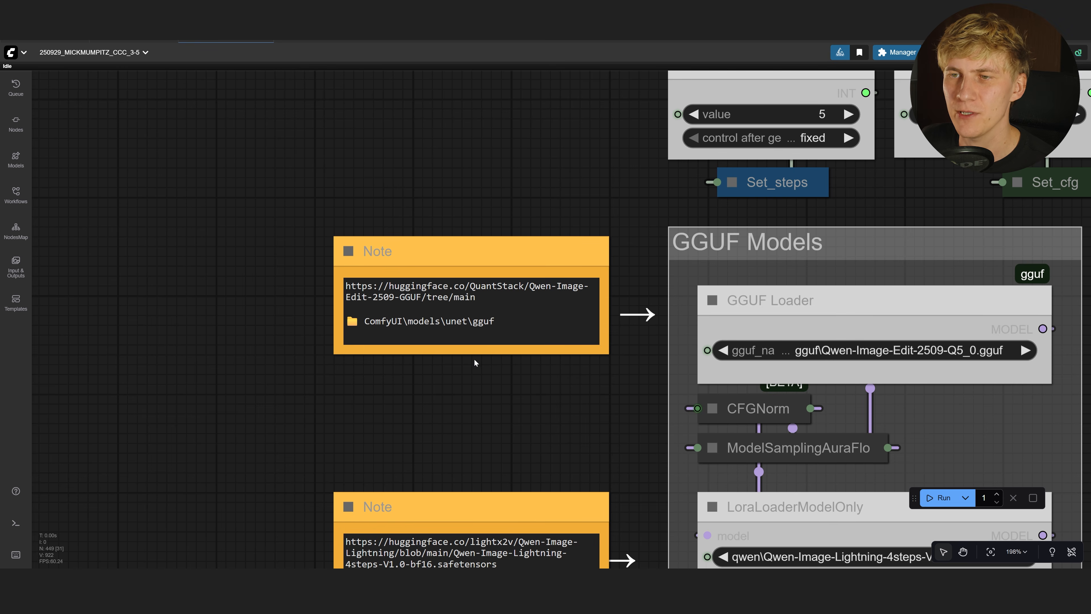
drag(495, 321, 331, 325)
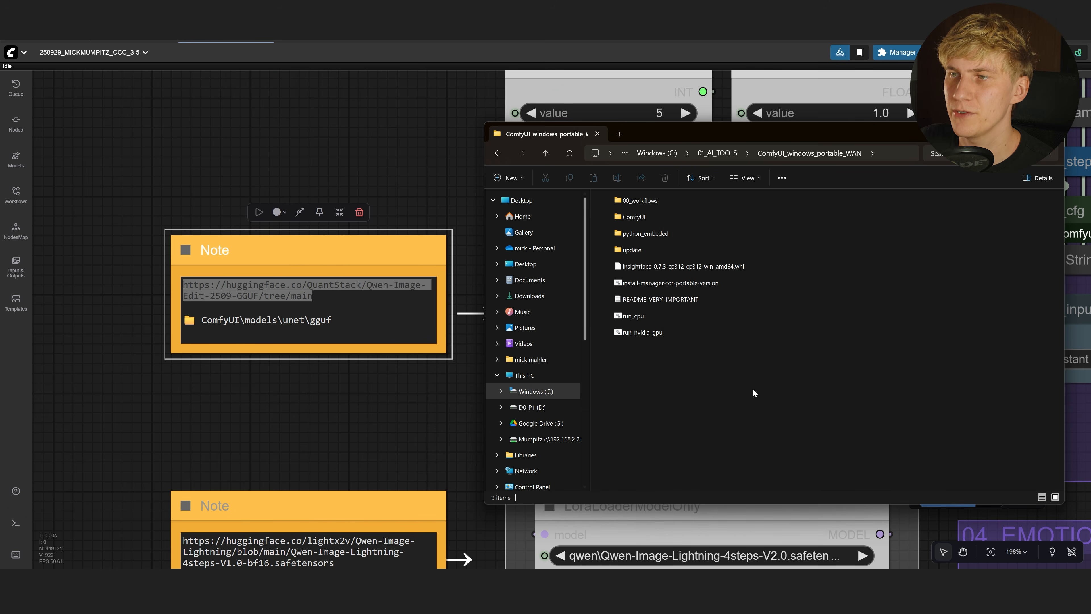
Browse ComfyUI\models\unet\gguf to check the six GGUF files, including Qwen-Image-Edit-2509-Q5_0.gguf
double_click(653, 217)
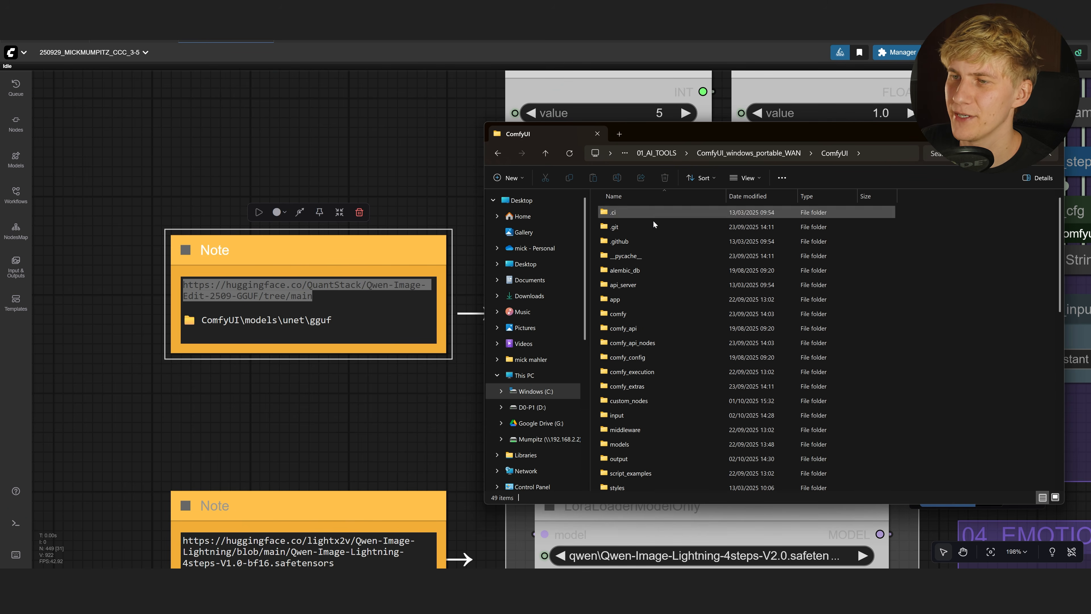
double_click(628, 444)
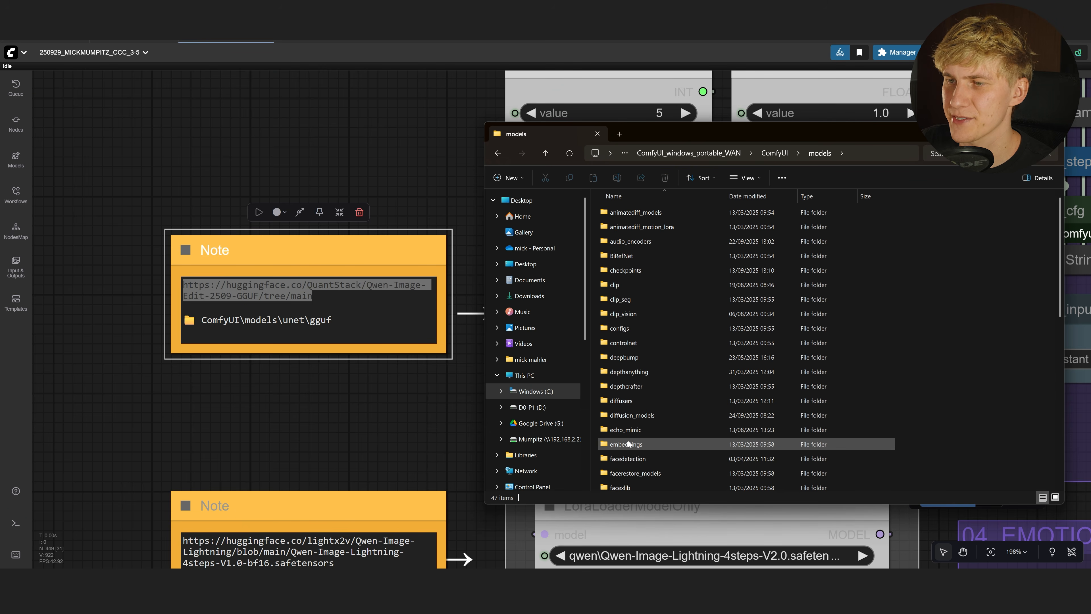
scroll(659, 396, down, 1)
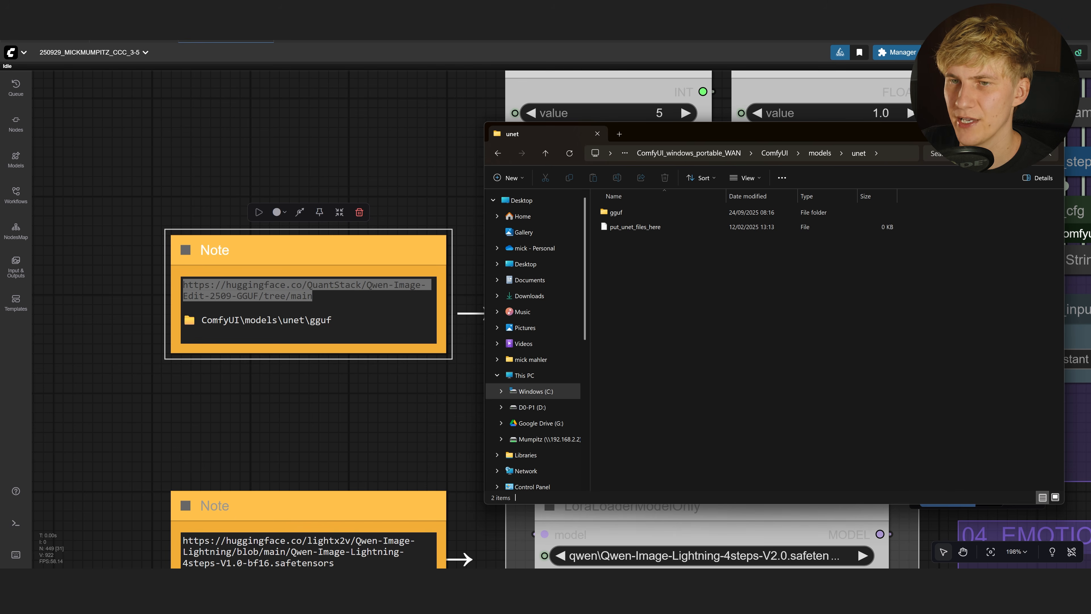
click(618, 213)
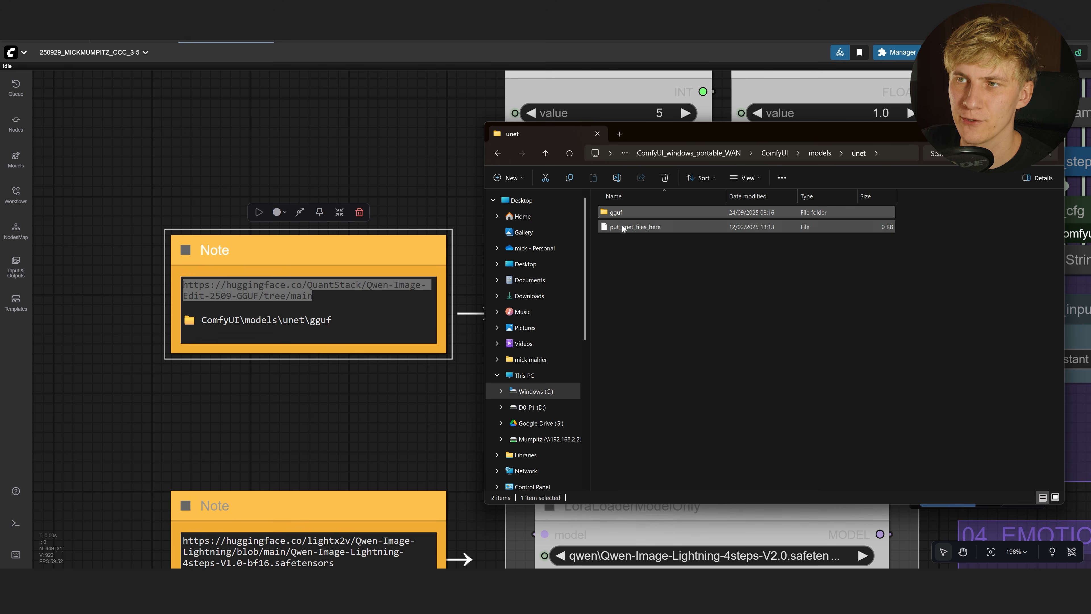
double_click(616, 215)
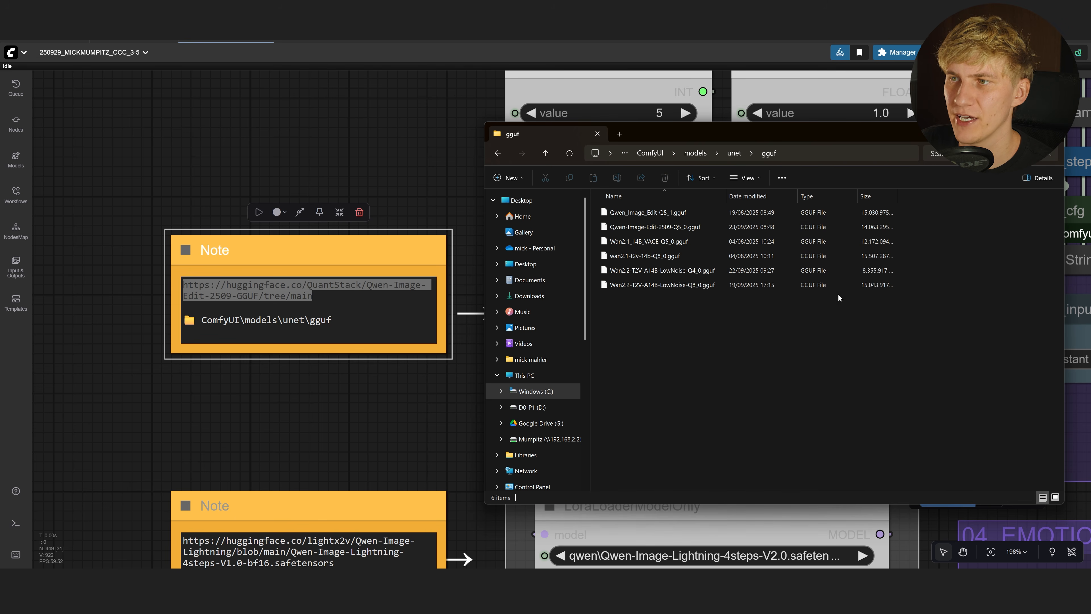
drag(710, 295, 622, 192)
click(681, 321)
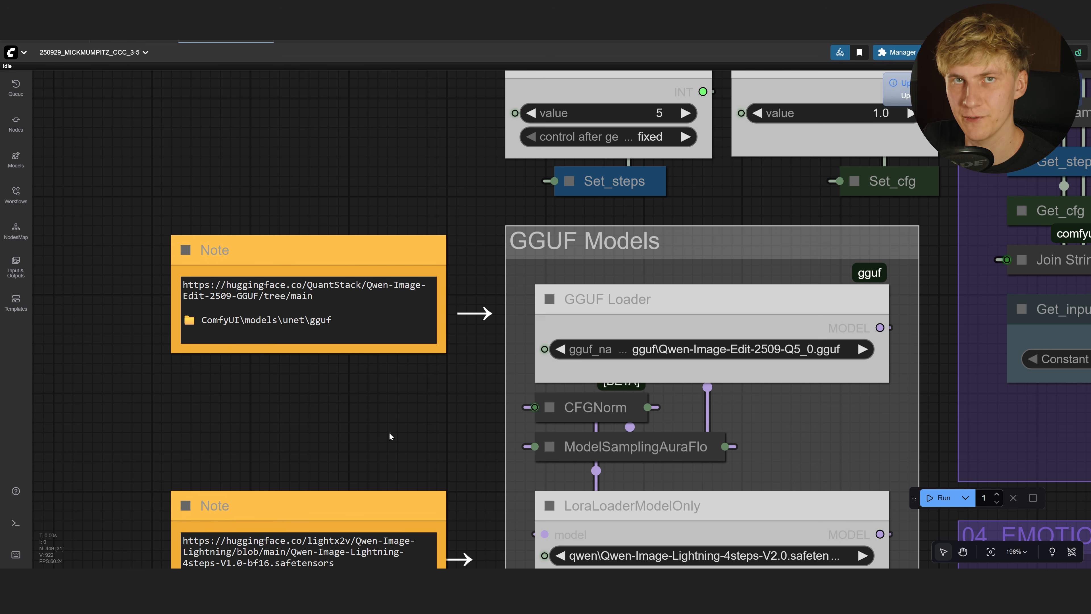
Check the GGUF loader's model list and the Lightning LoRA note, then fit the workflow to view
click(770, 351)
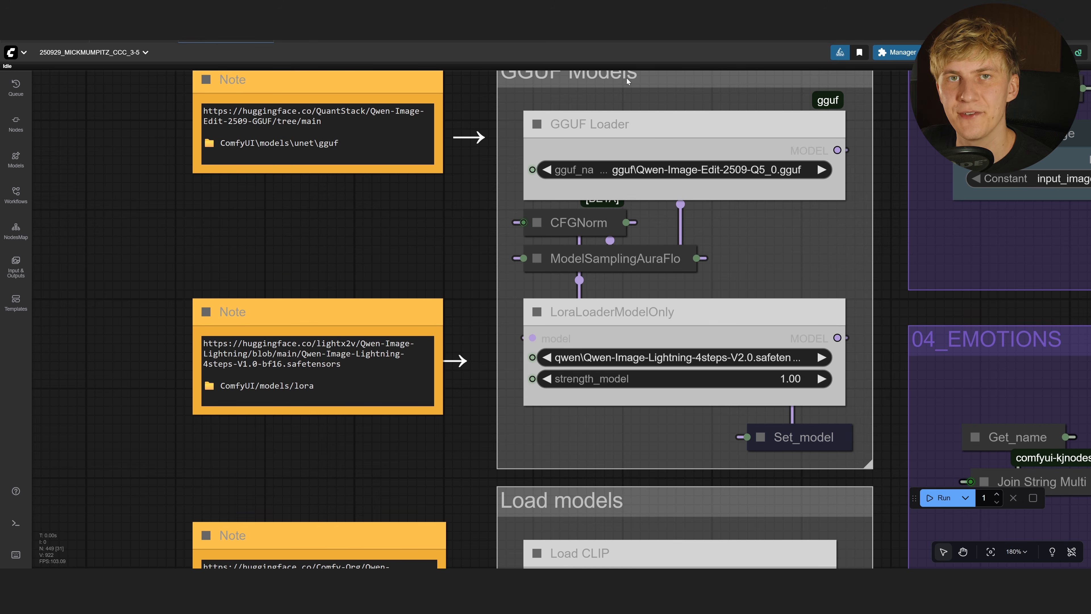
drag(327, 388, 204, 343)
click(277, 463)
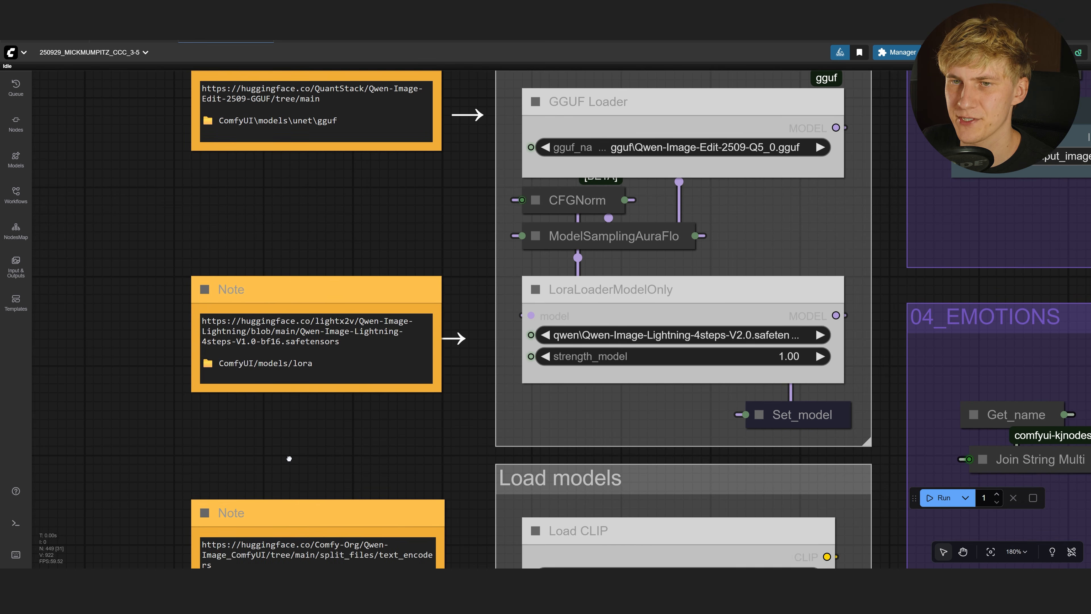
key(.)
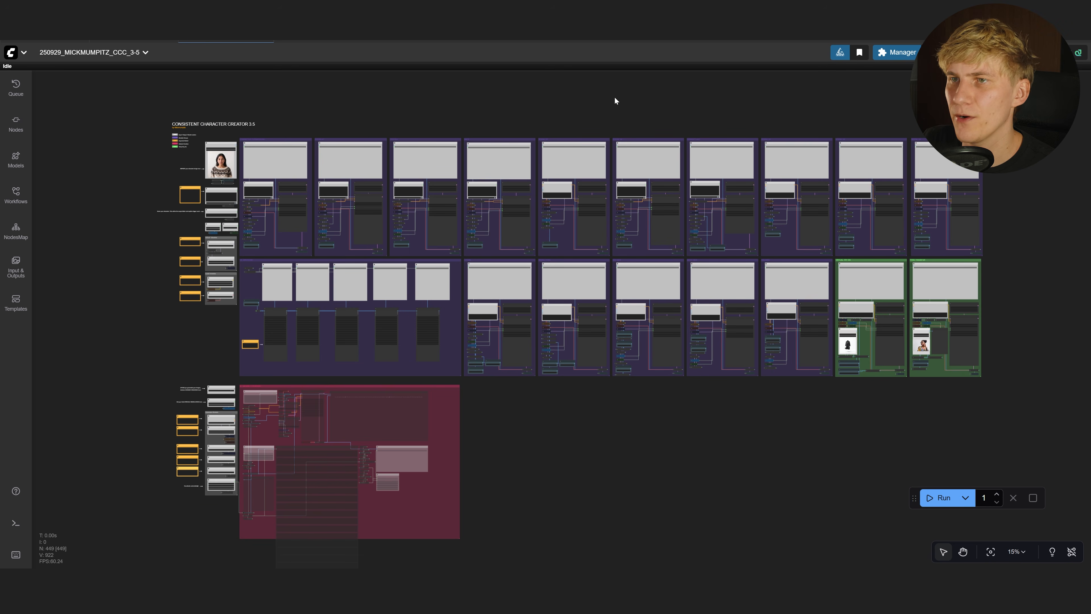
Start the flux1-dev-fp8.safetensors download from the checkpoints note, then cancel it
drag(423, 407, 634, 232)
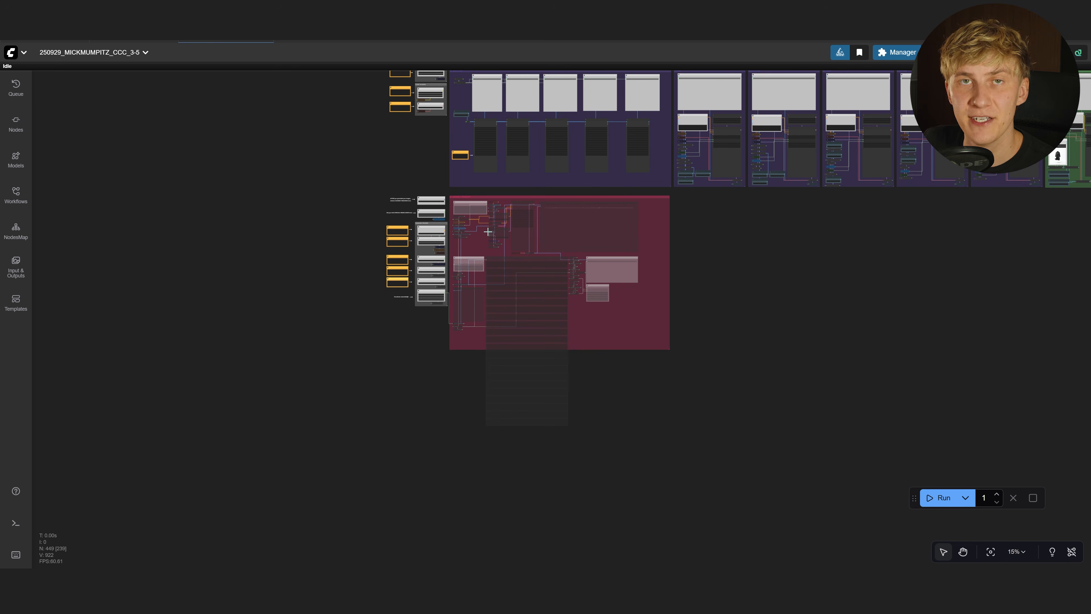
scroll(475, 221, up, 7)
scroll(475, 221, up, 3)
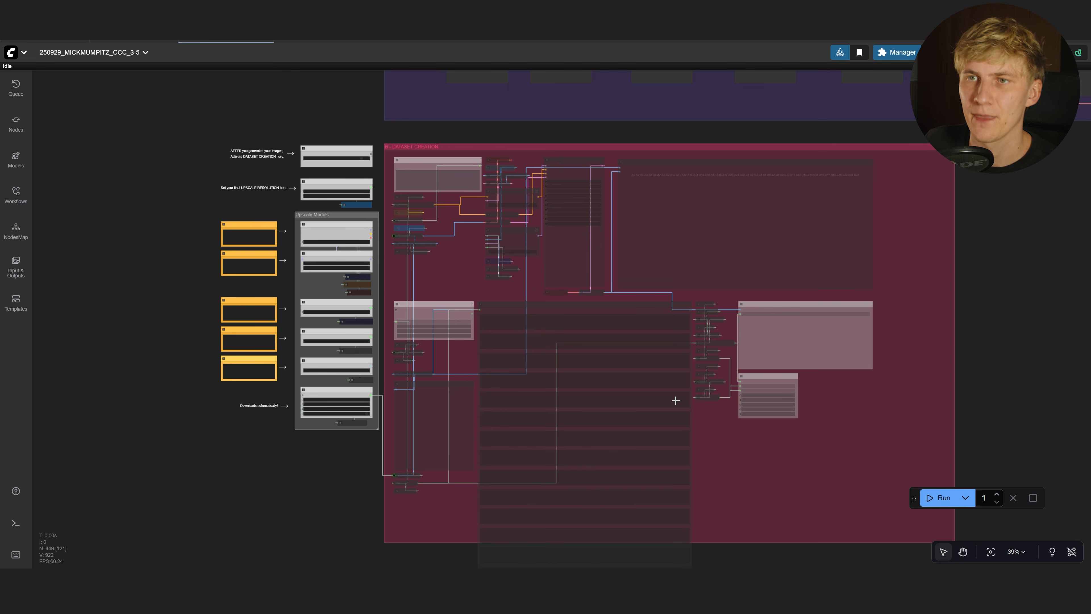
scroll(126, 181, up, 12)
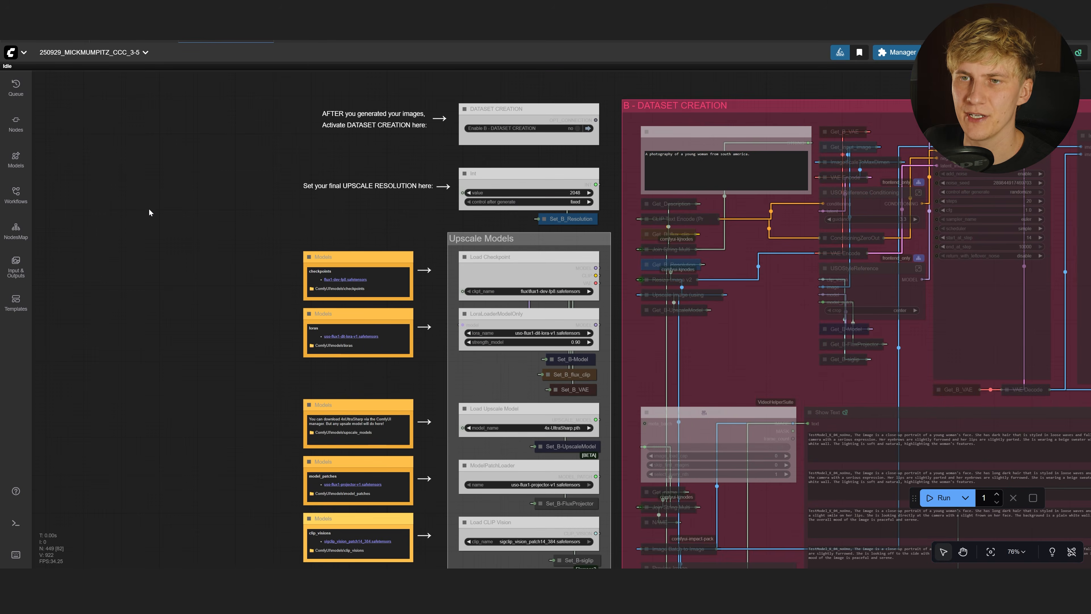
scroll(269, 348, up, 4)
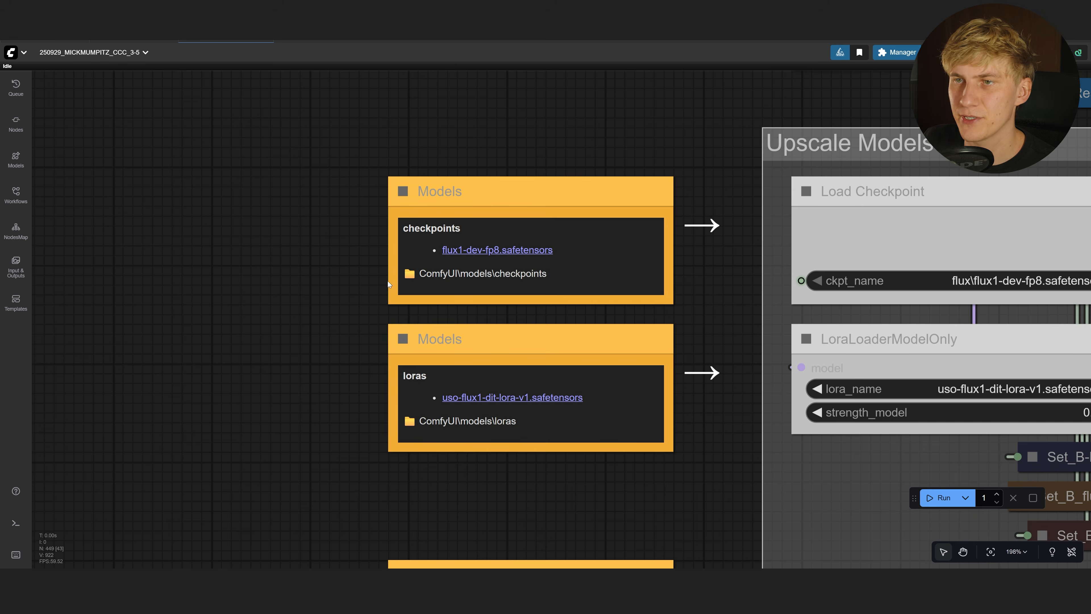
click(469, 195)
click(468, 325)
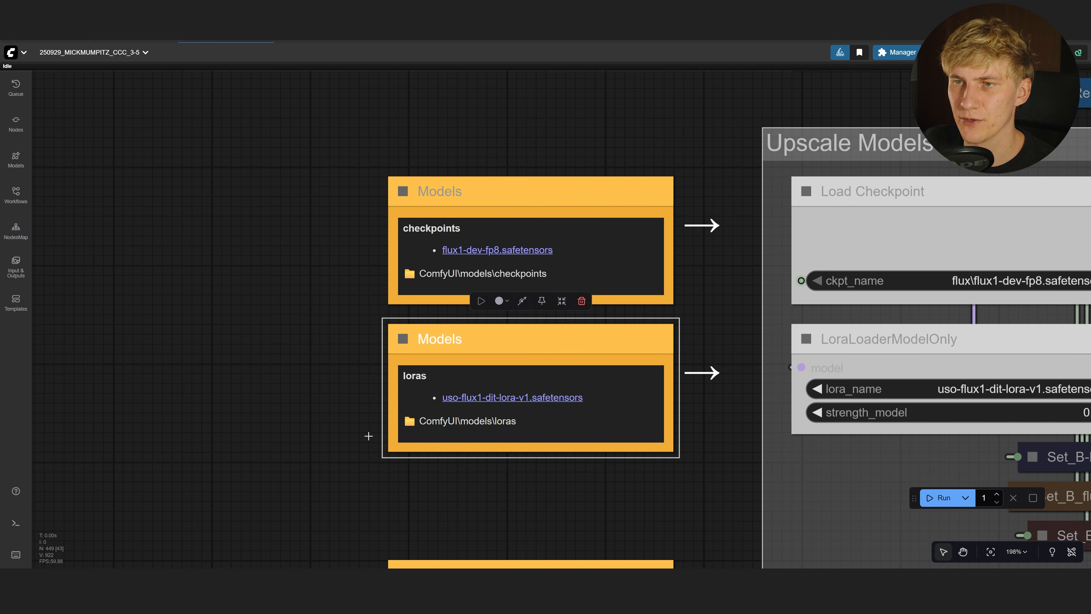
drag(341, 452, 302, 422)
click(450, 225)
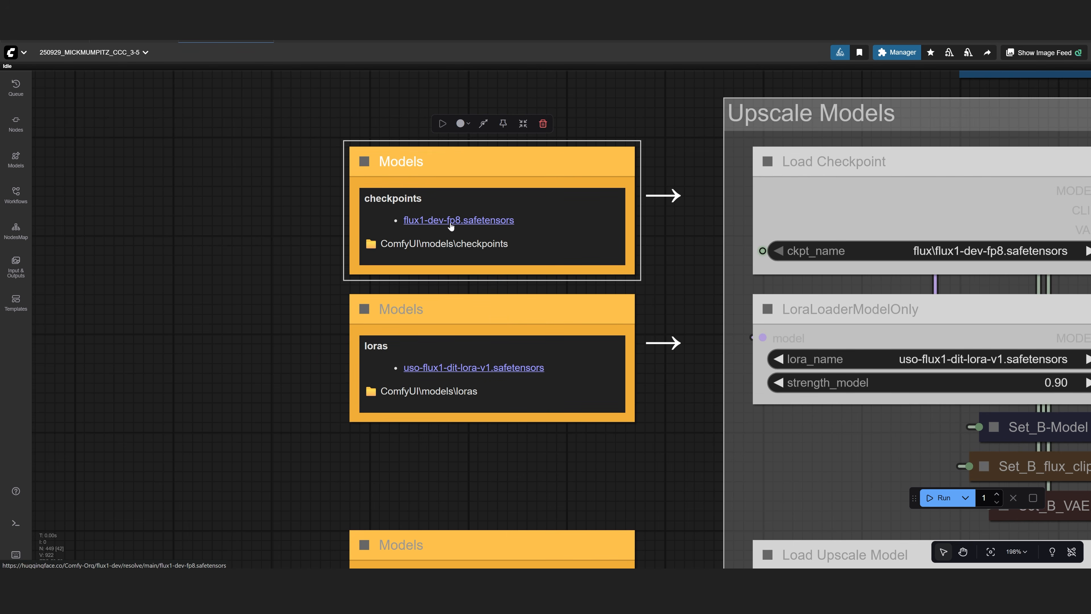
click(449, 221)
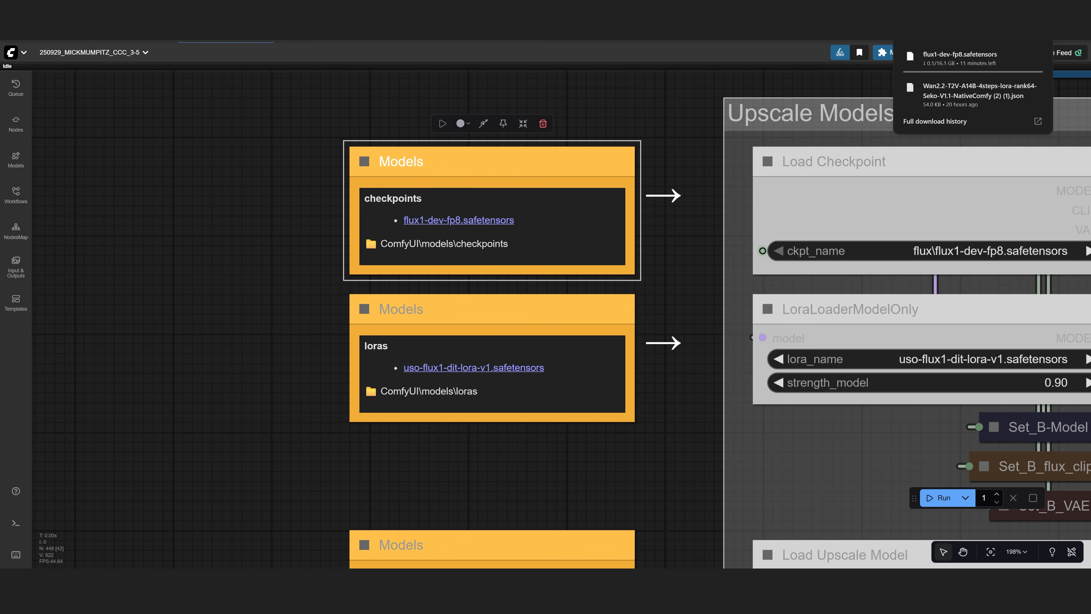
click(1036, 57)
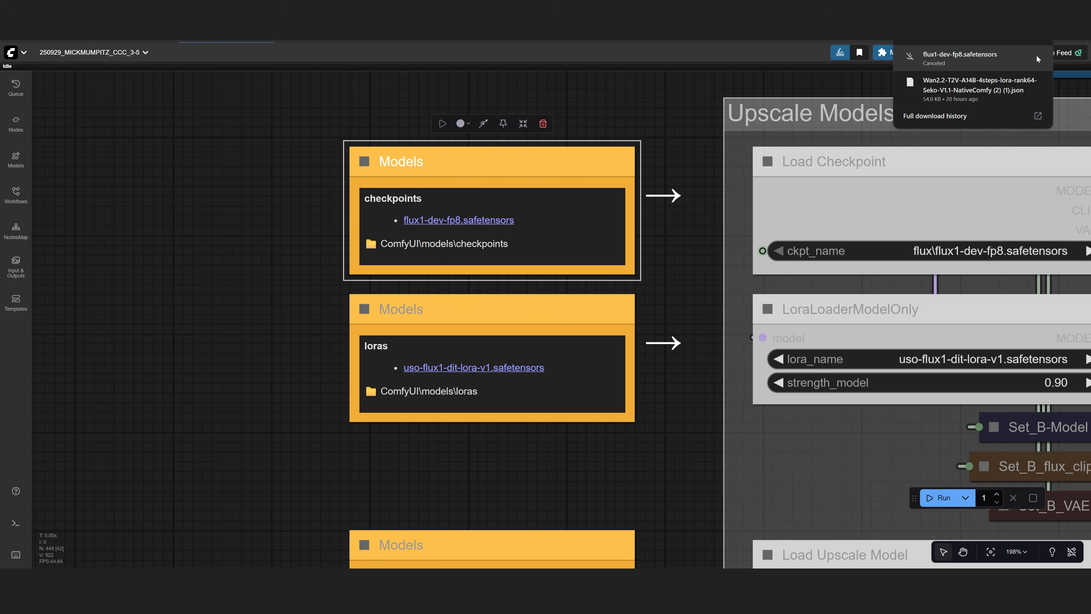
click(245, 369)
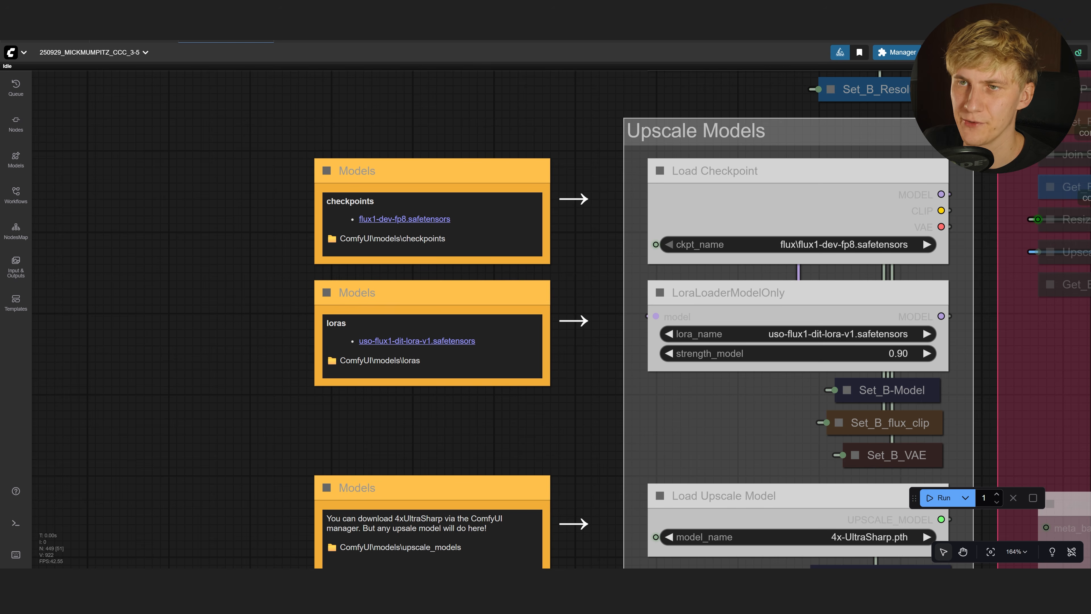
Check the Upscale Models checkpoint list and reopen ComfyUI Manager
drag(471, 466, 350, 427)
click(728, 208)
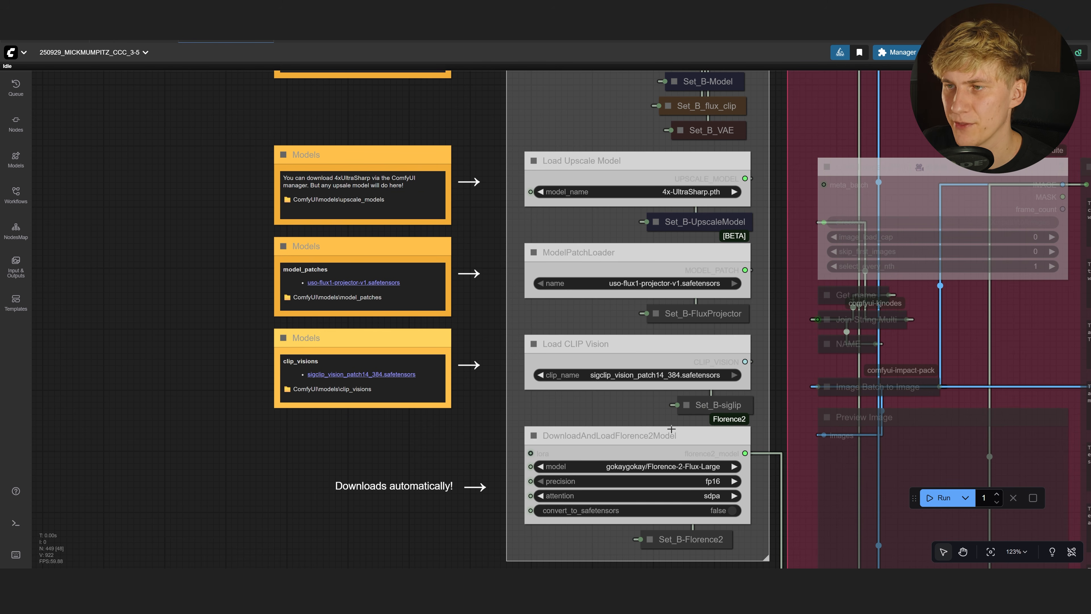
scroll(432, 382, up, 3)
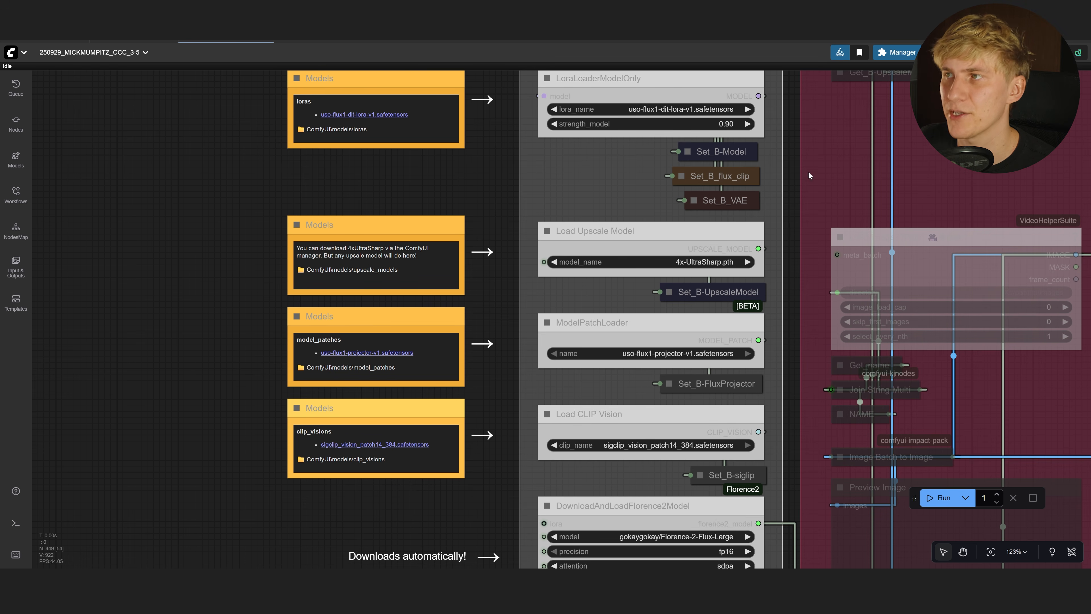
click(898, 52)
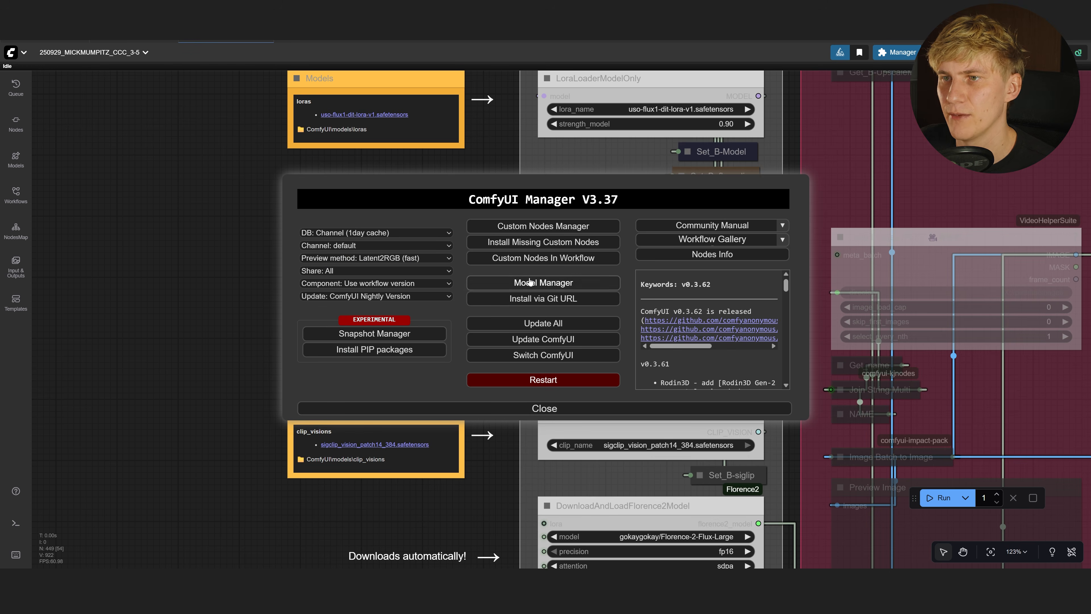
Search the model list for 'ultra' to confirm 4x-UltraSharp is installed
click(530, 283)
text(ultra)
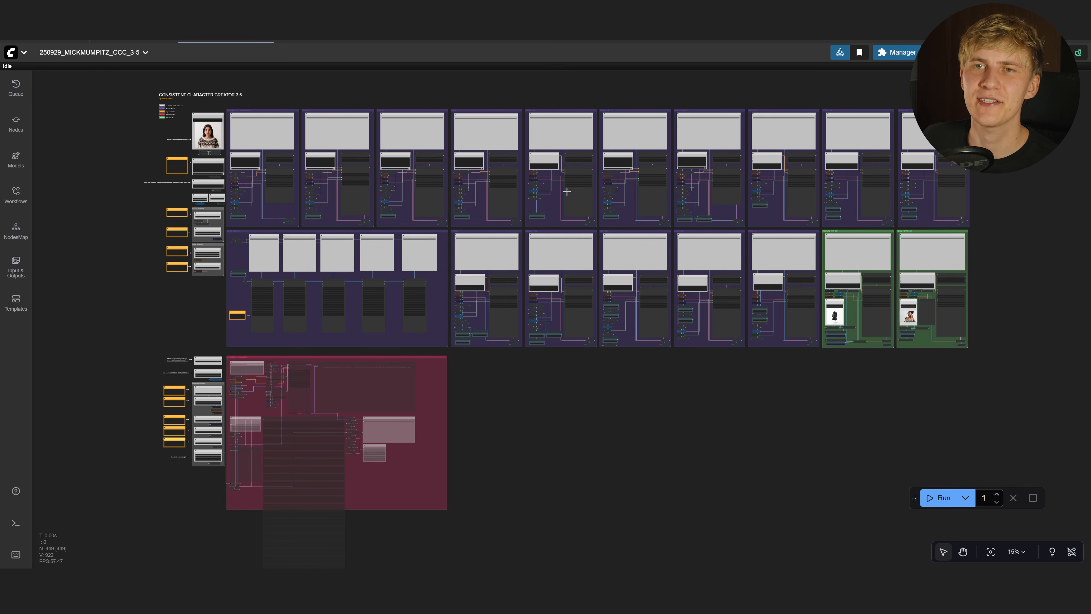
Load the portrait of the young woman in the patterned sweater into Load Image
scroll(146, 100, up, 10)
scroll(195, 141, up, 10)
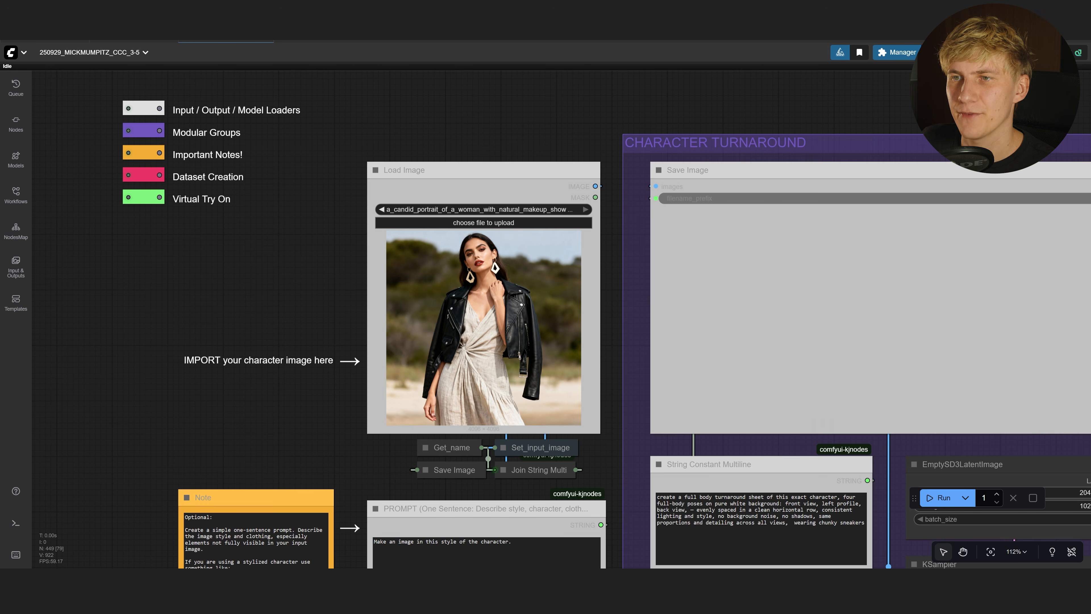
drag(667, 176, 481, 334)
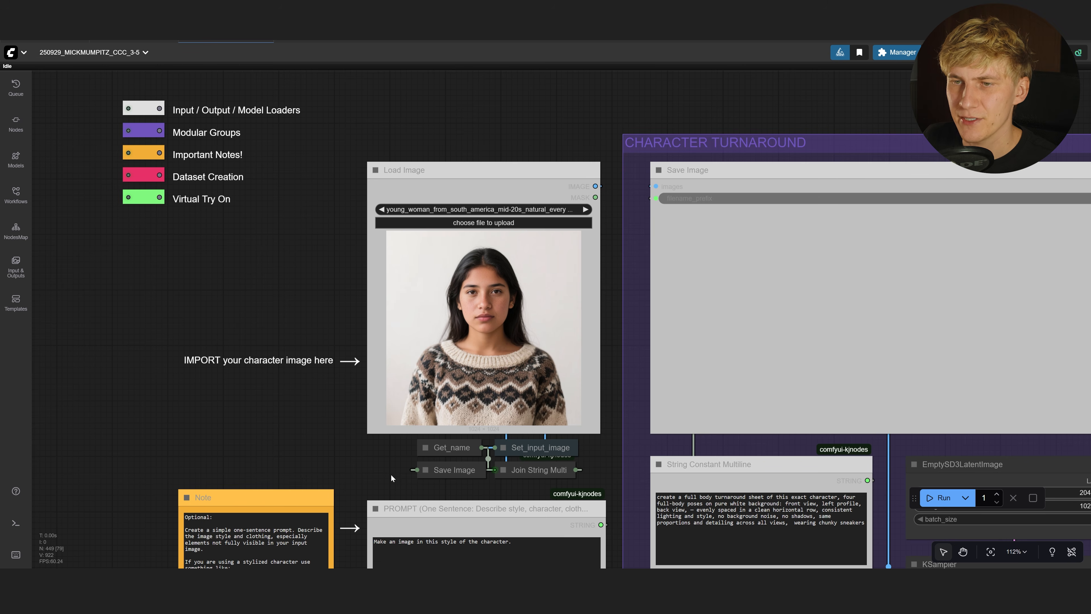
Review the optional one-sentence prompt note beside the name and generation settings
drag(395, 462, 398, 216)
click(292, 330)
drag(527, 284, 373, 273)
click(378, 311)
click(366, 312)
click(346, 310)
click(366, 296)
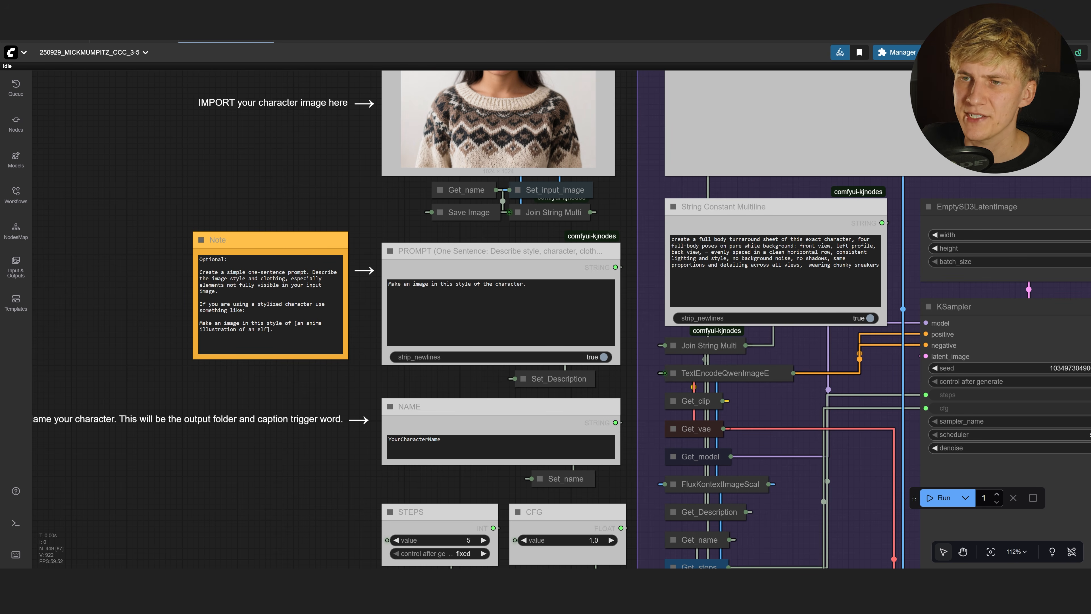
Replace YourCharacterName with Cital_003 in the NAME node
scroll(477, 365, down, 5)
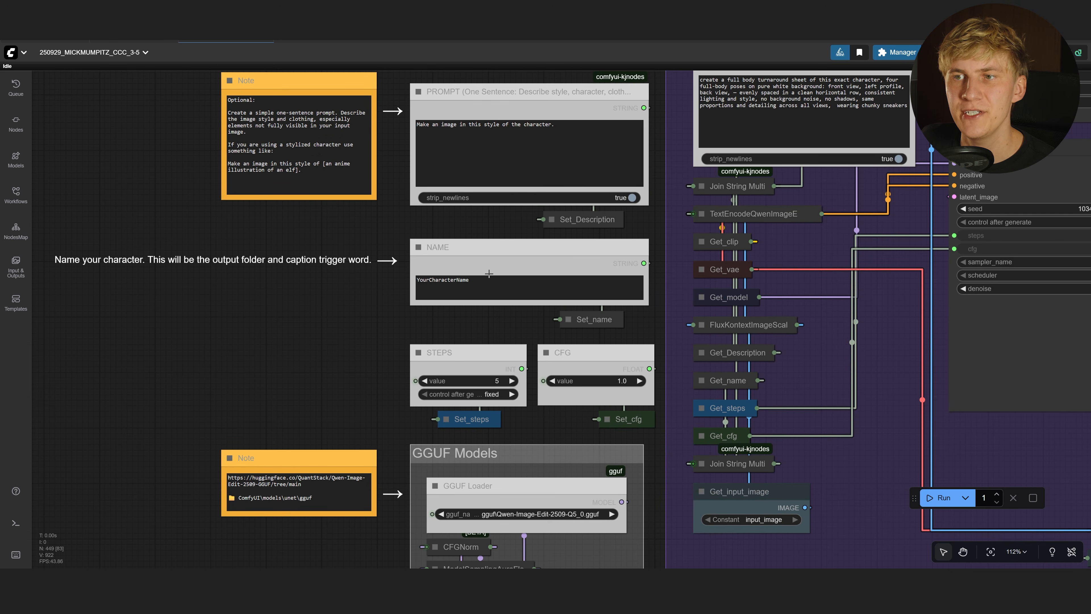
click(477, 266)
drag(489, 282, 341, 276)
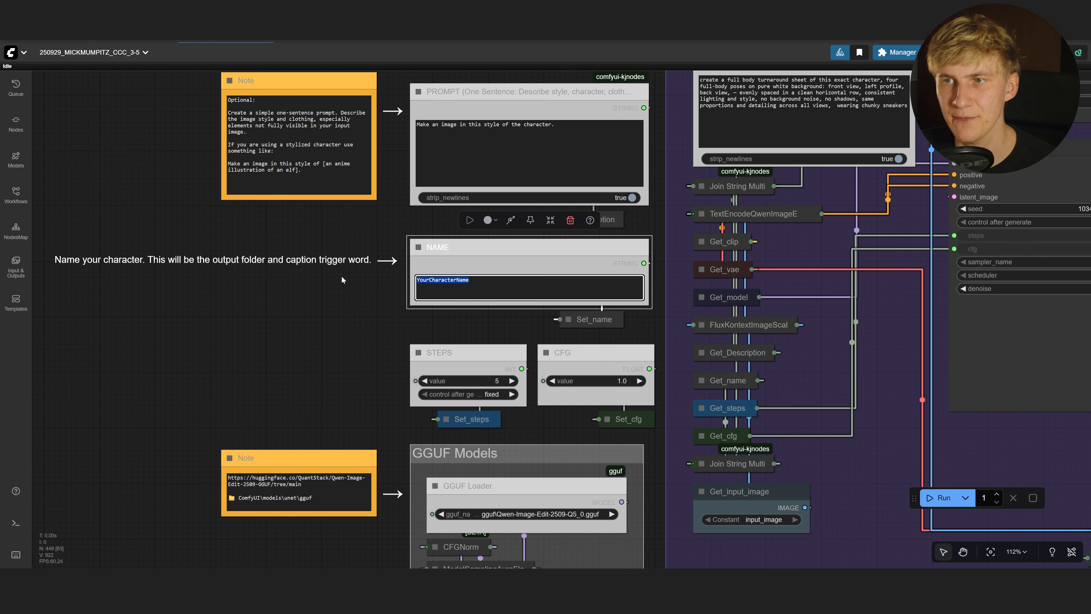
click(382, 281)
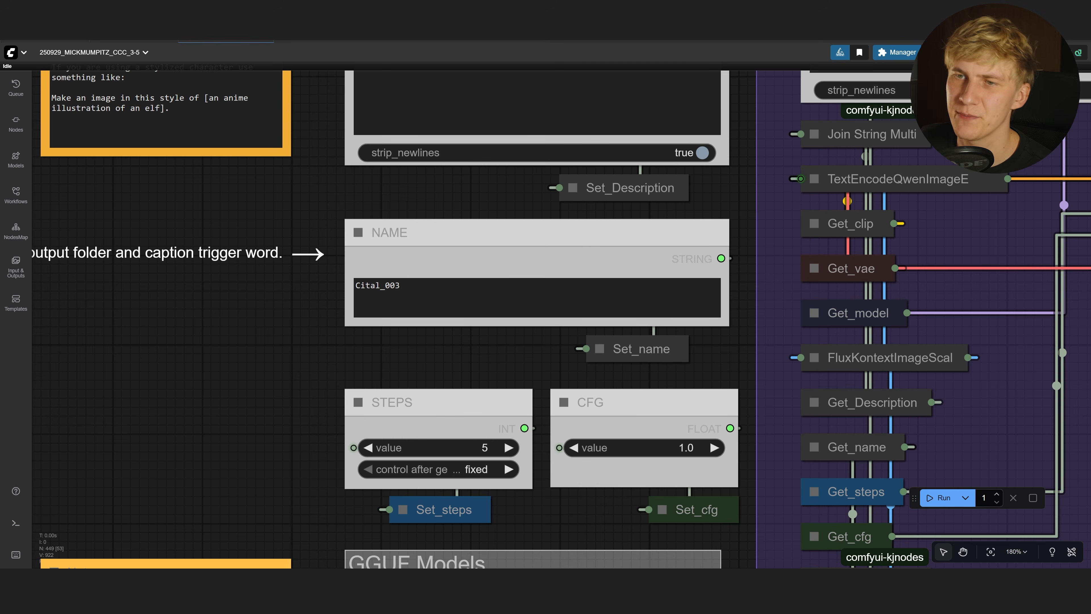
drag(405, 286, 308, 287)
click(404, 286)
drag(405, 286, 303, 285)
click(289, 307)
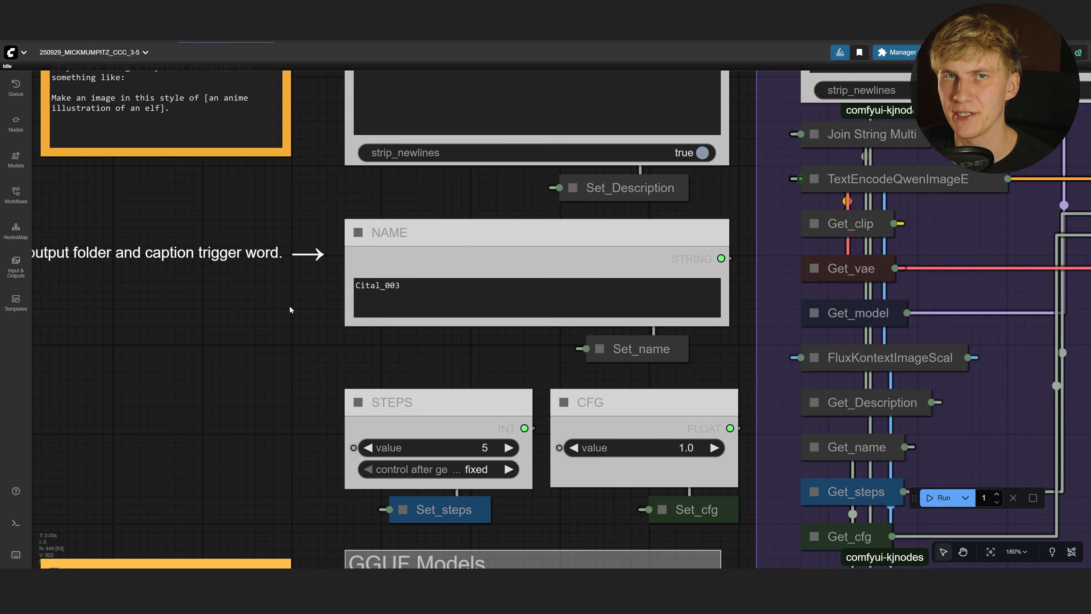
scroll(289, 306, down, 20)
drag(709, 394, 564, 402)
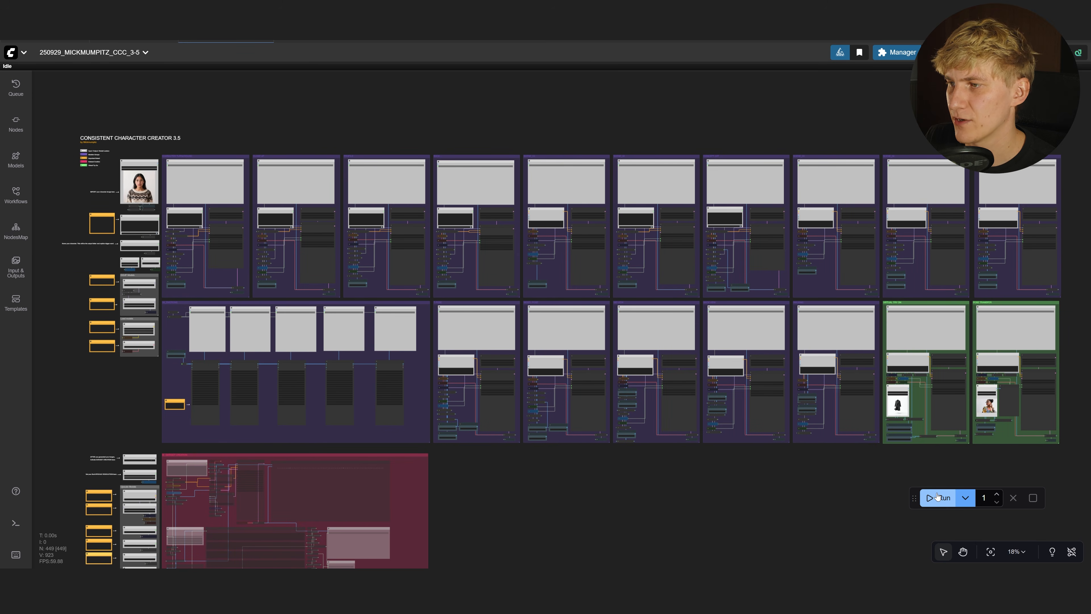
Run the workflow and inspect the turnaround sheet and its 'chunky sneakers' prompt
click(937, 497)
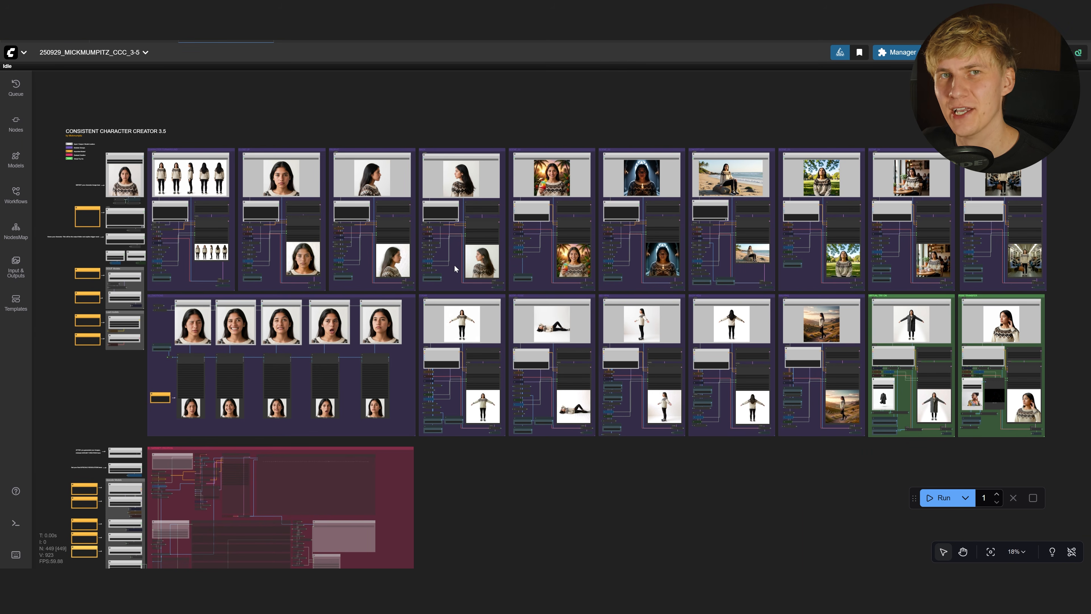
scroll(130, 176, up, 13)
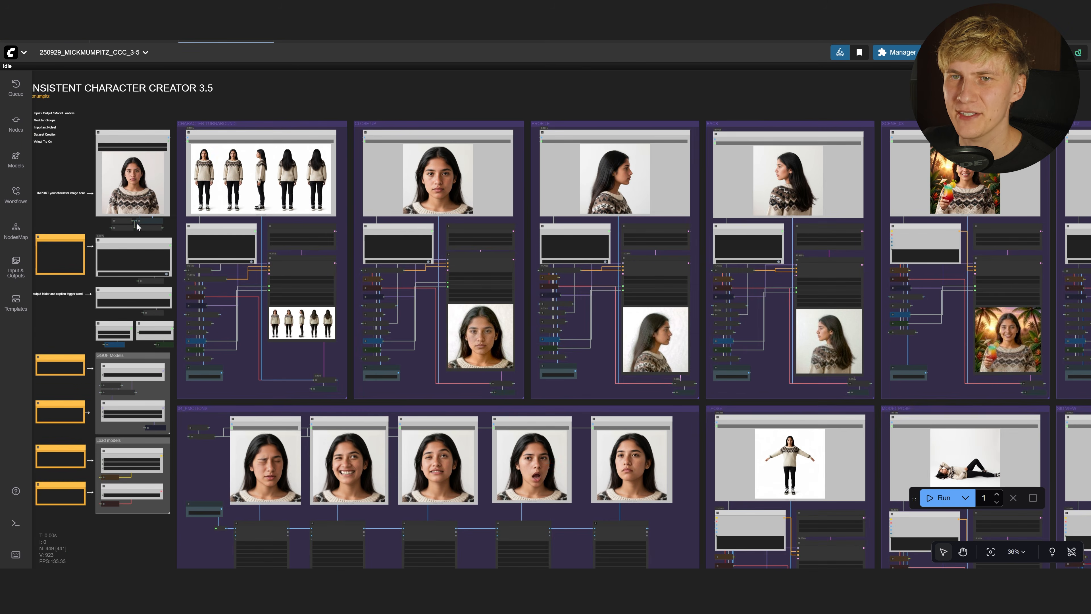
scroll(189, 175, up, 9)
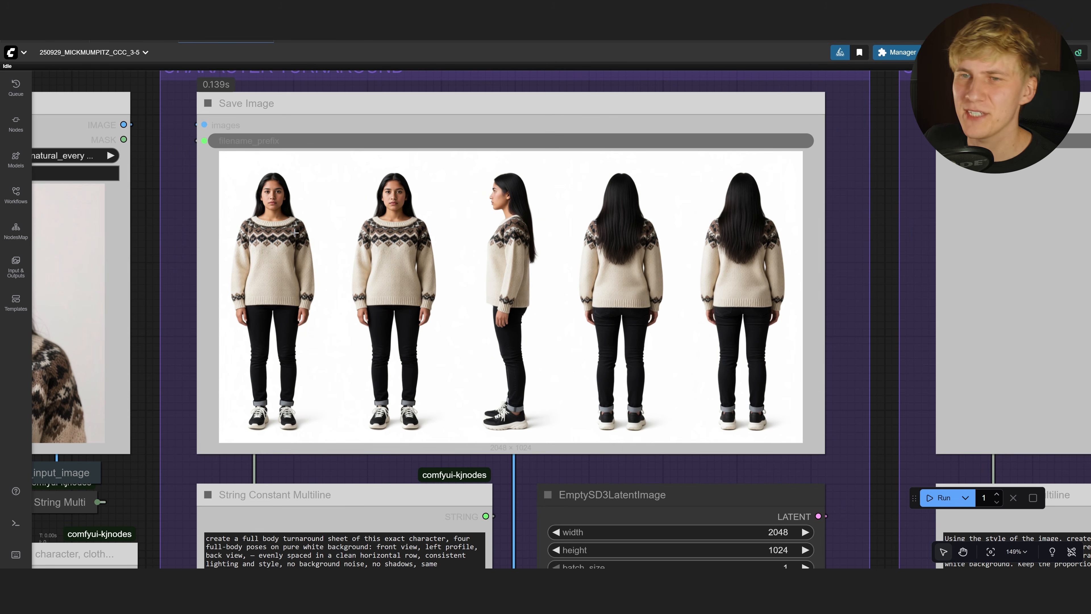
drag(776, 432, 749, 428)
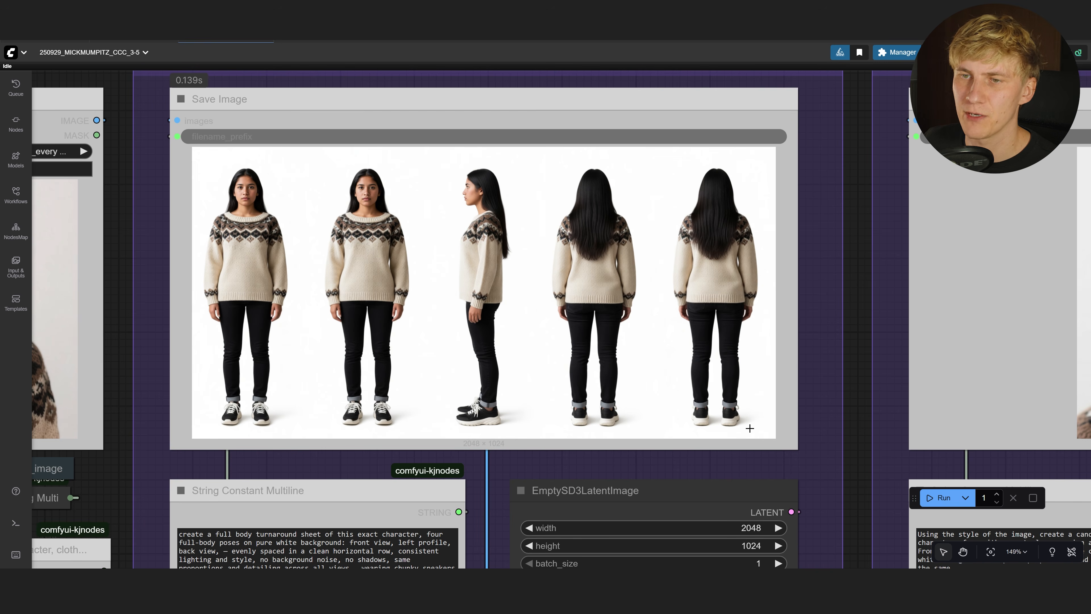
scroll(750, 428, down, 2)
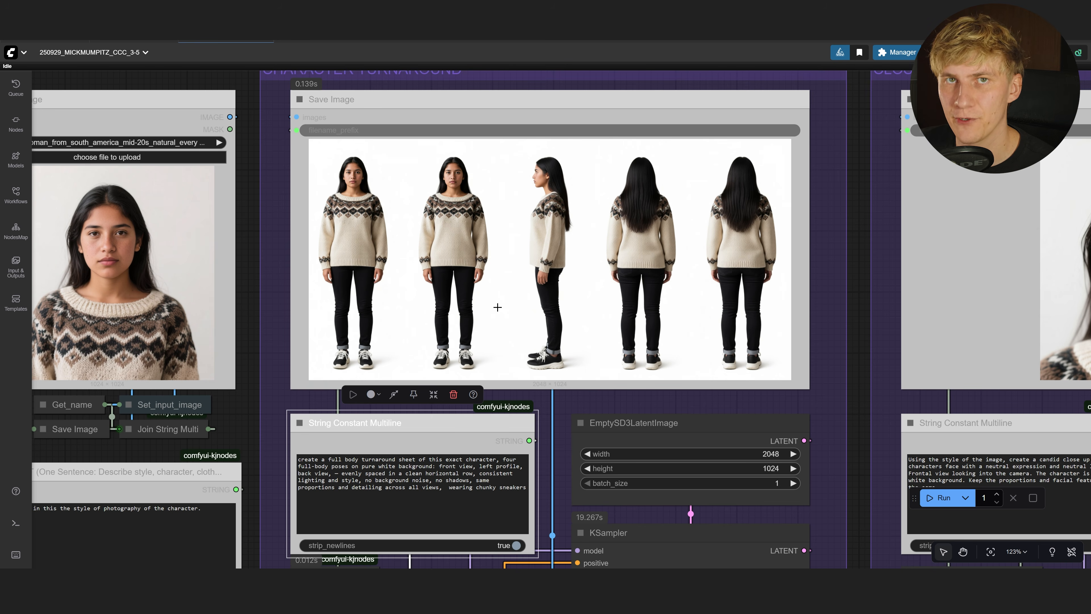
scroll(330, 329, left, 7)
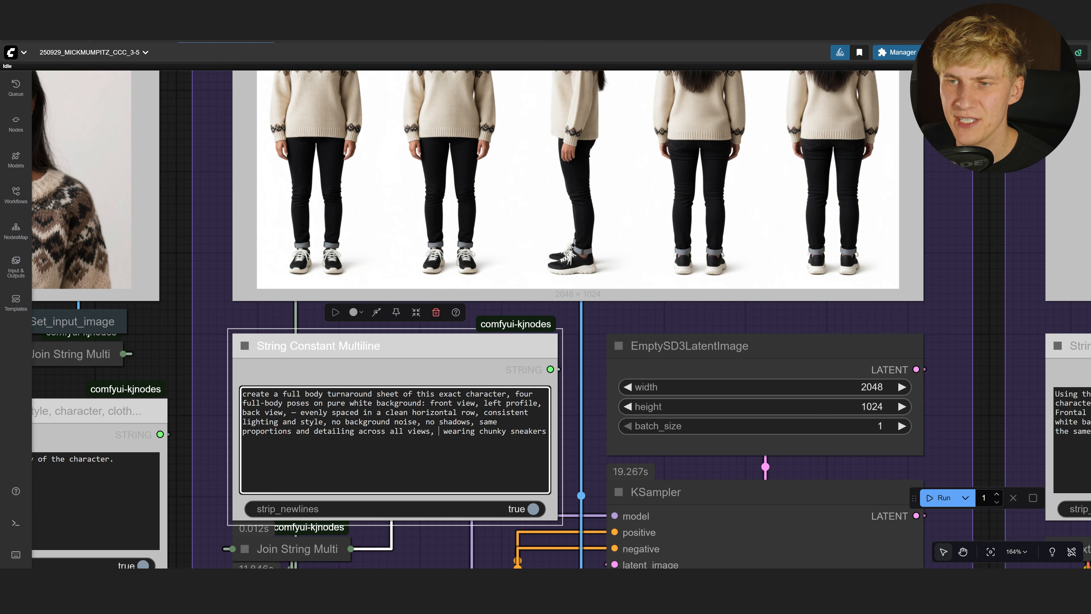
drag(438, 431, 581, 483)
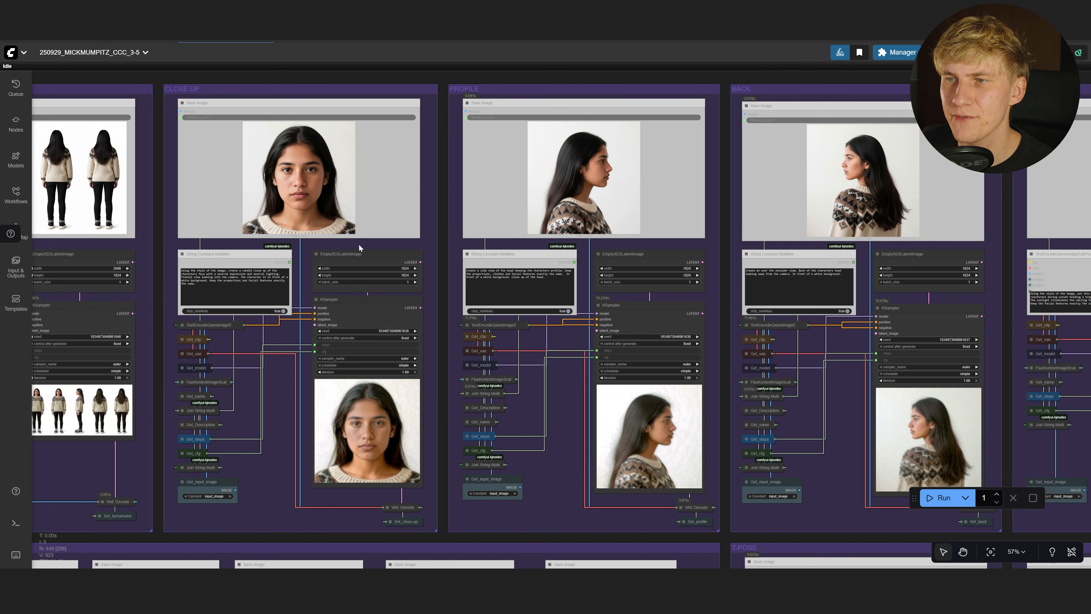
Review the prompts of the close-up, profile and back view groups
drag(231, 291, 168, 249)
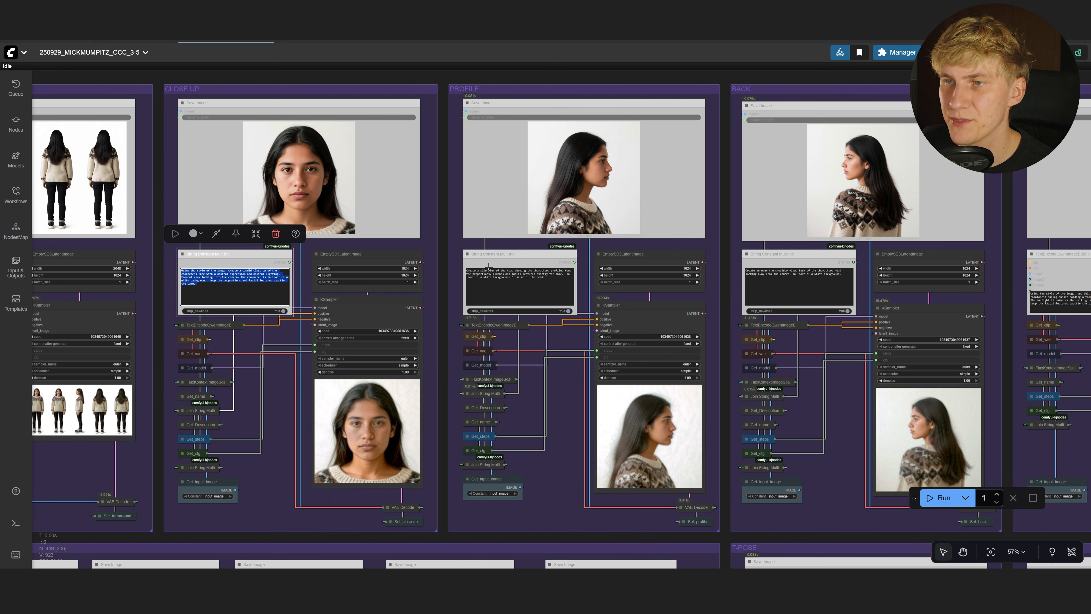
drag(545, 289, 458, 260)
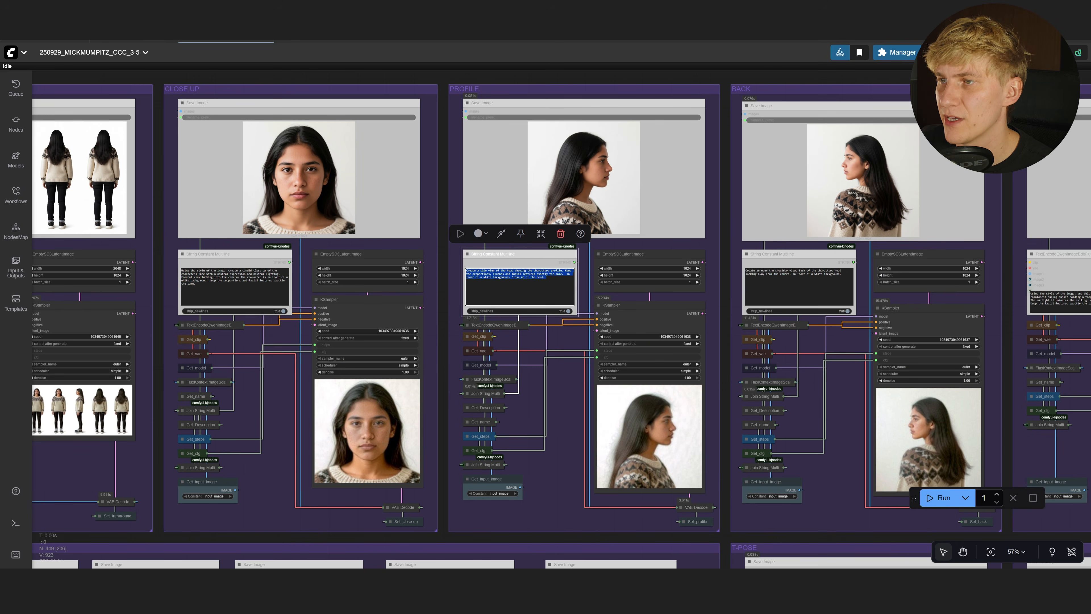
drag(840, 285, 739, 260)
scroll(906, 321, right, 10)
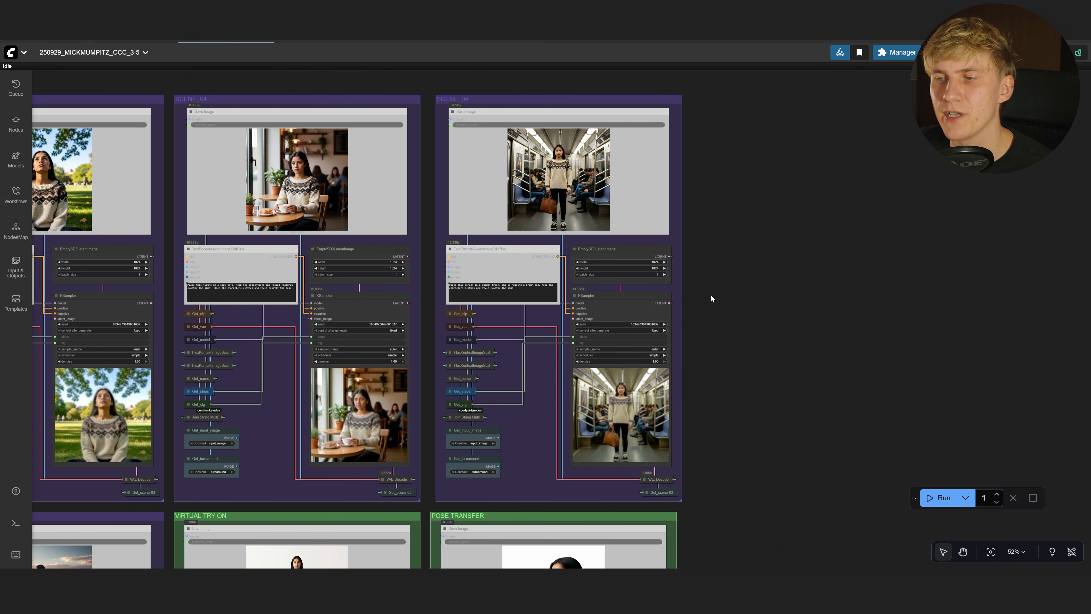
Duplicate the SCENE_04 group and place the copy beside the other scenes
drag(729, 499, 443, 89)
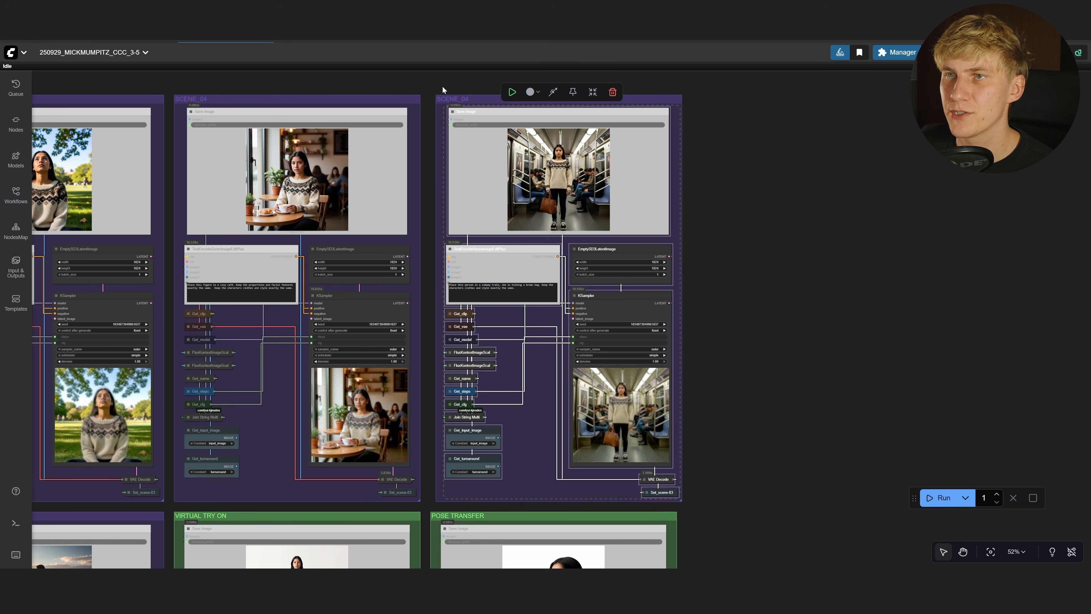
click(450, 100)
drag(805, 276, 560, 285)
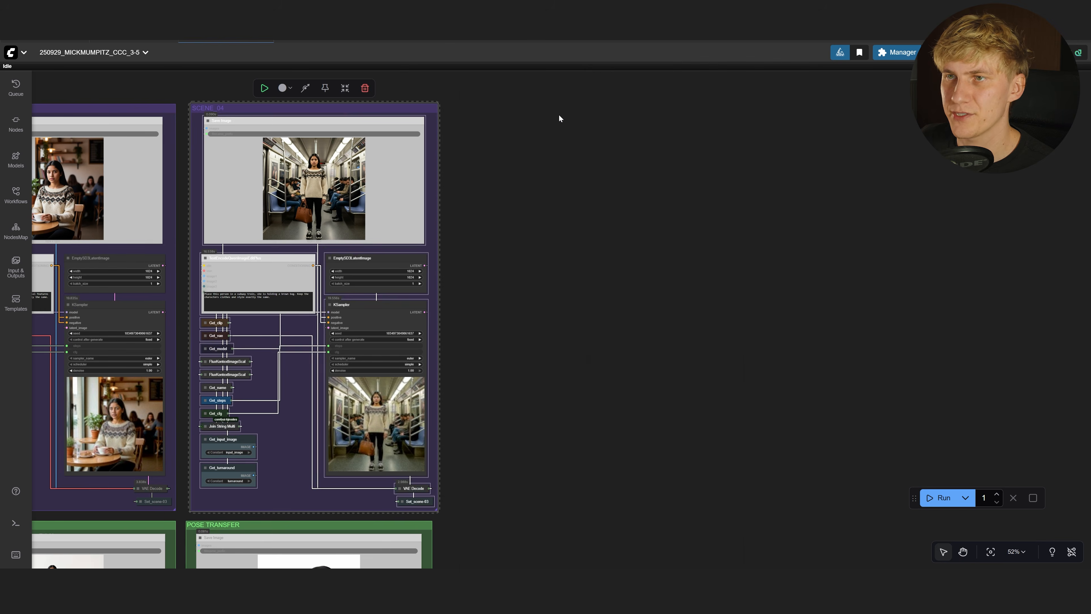
key(ctrl+v)
drag(564, 117, 487, 107)
drag(442, 249, 520, 260)
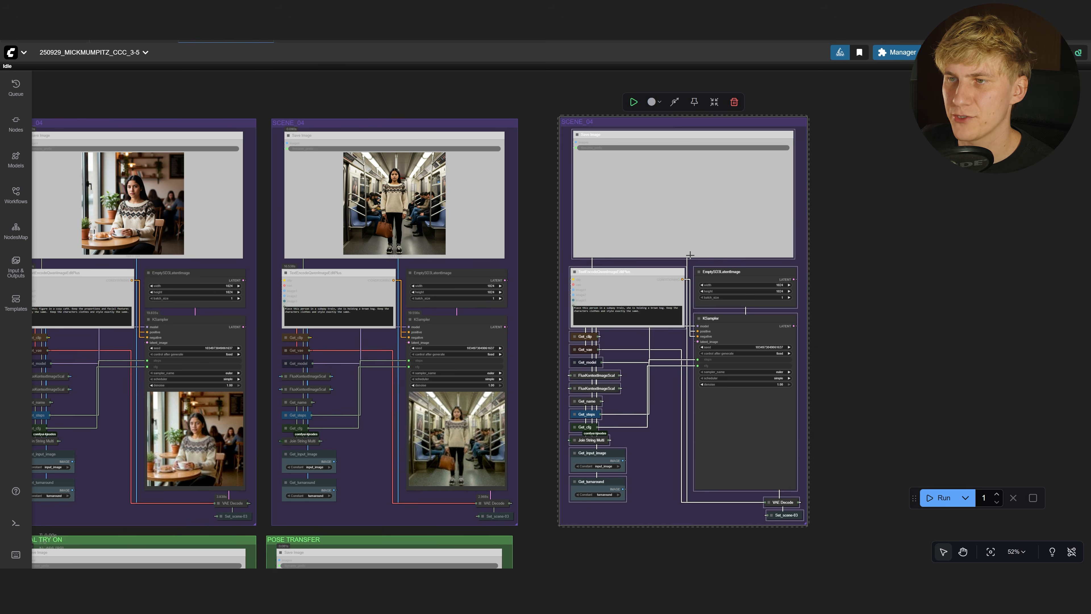
scroll(683, 255, up, 8)
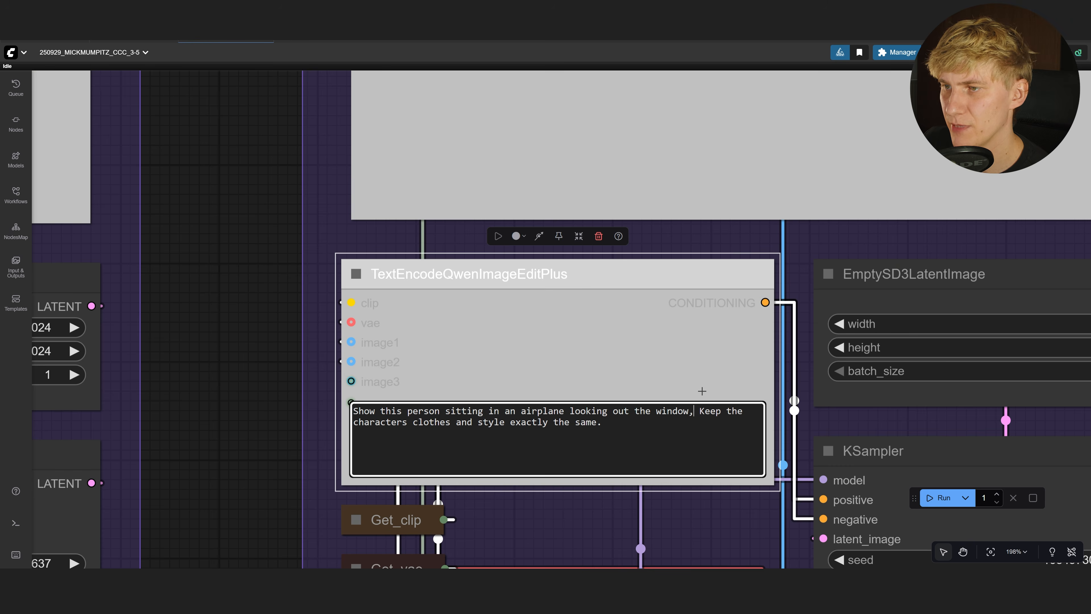
Queue the workflow with Ctrl+Enter and browse the new airplane-window and expression results
key(ctrl+Return)
scroll(387, 399, down, 15)
scroll(415, 394, left, 15)
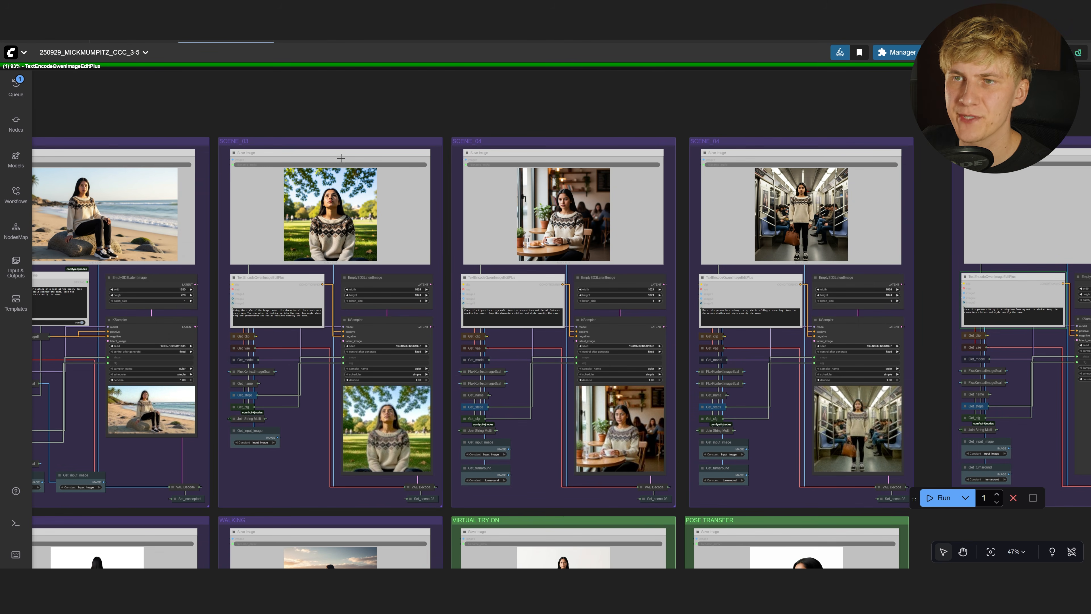
scroll(926, 361, right, 11)
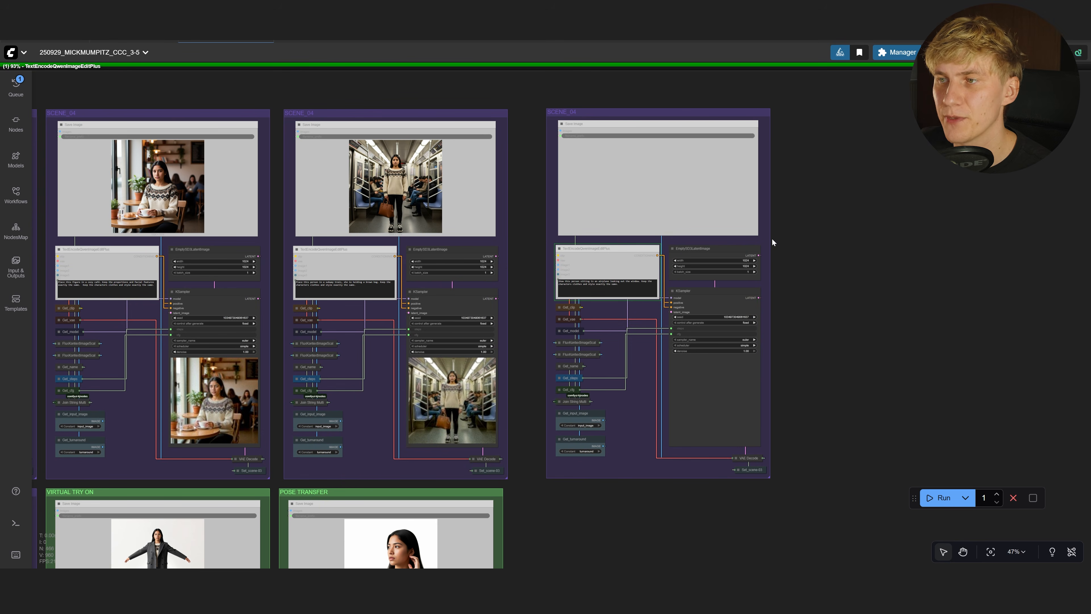
scroll(687, 129, up, 12)
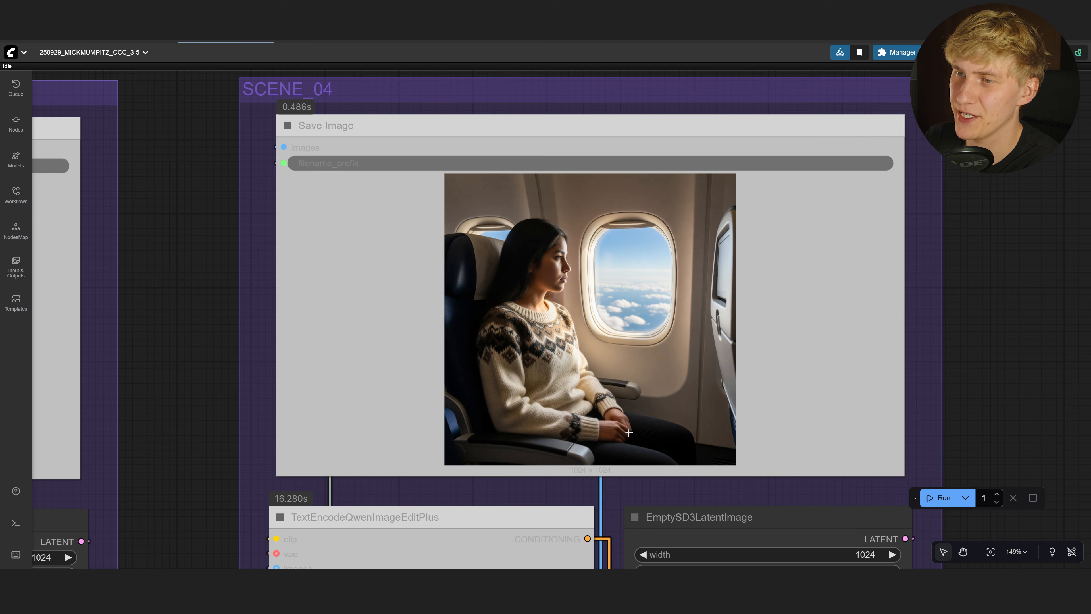
scroll(490, 289, down, 12)
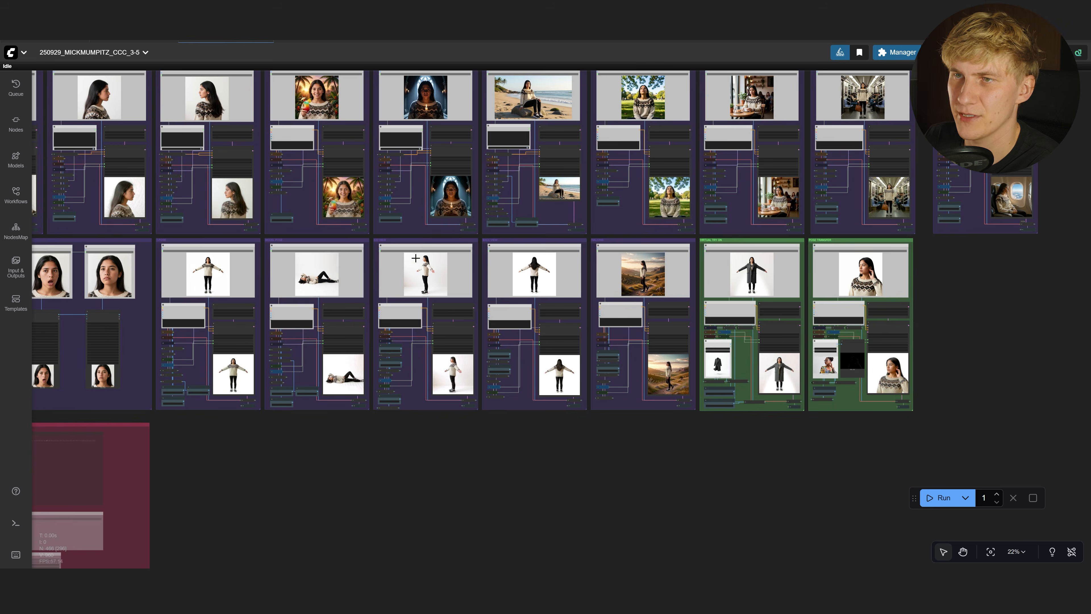
scroll(158, 316, up, 4)
scroll(158, 317, up, 6)
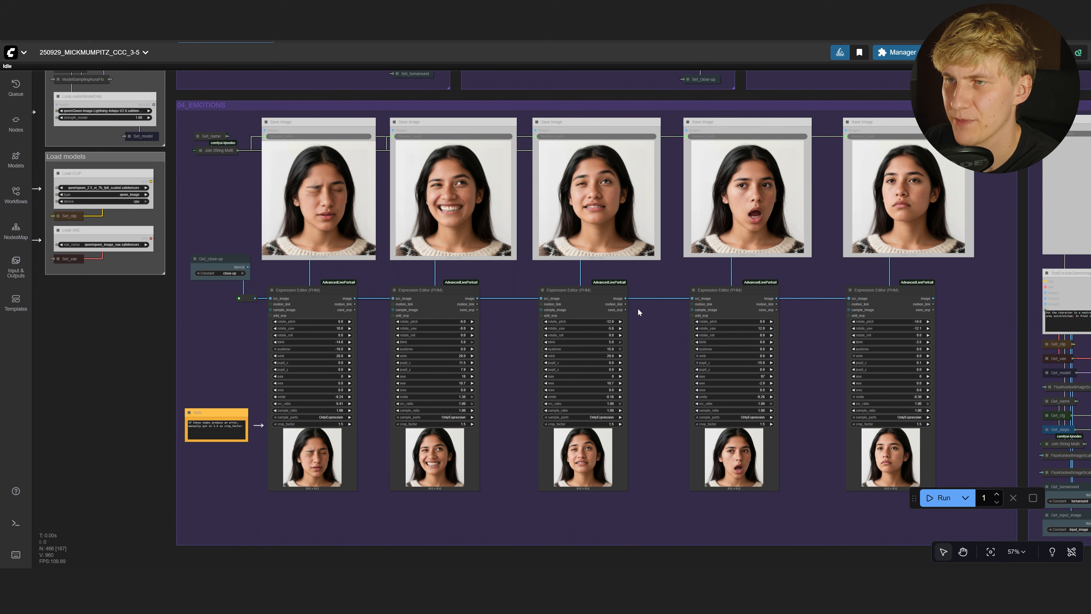
Set the third expression's aaa to 21 and eyebrow to -6.9, then regenerate
scroll(643, 326, up, 3)
drag(643, 325, 658, 385)
scroll(657, 385, up, 2)
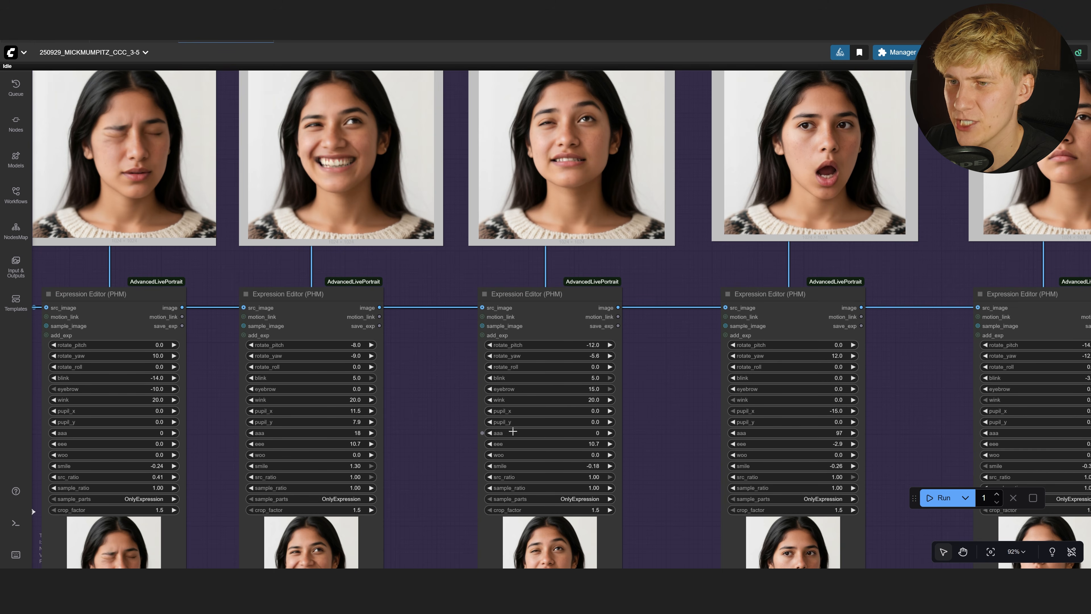
drag(515, 432, 525, 433)
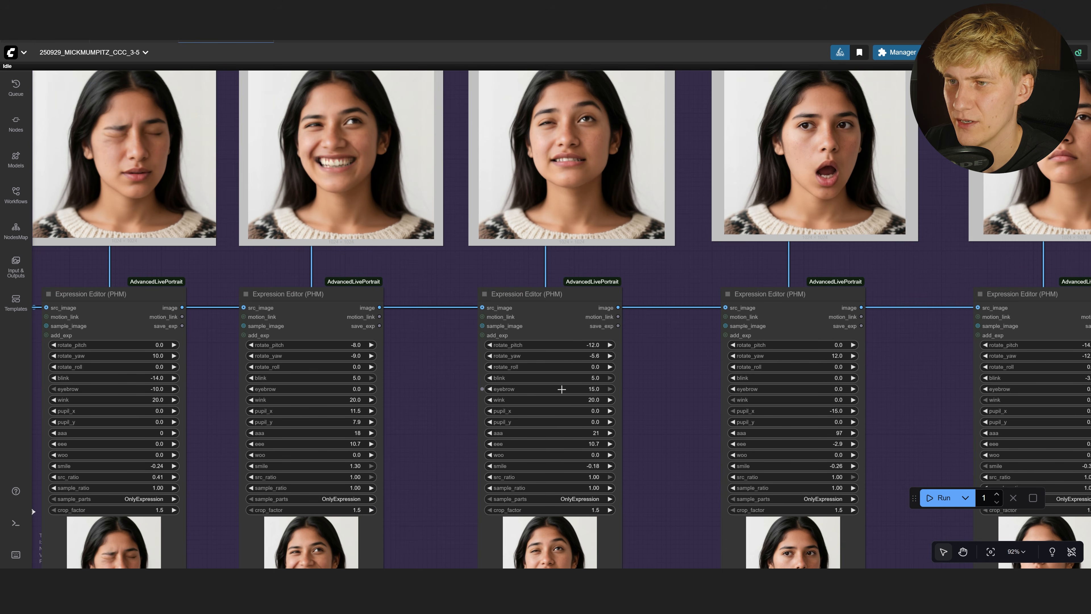
drag(558, 389, 550, 389)
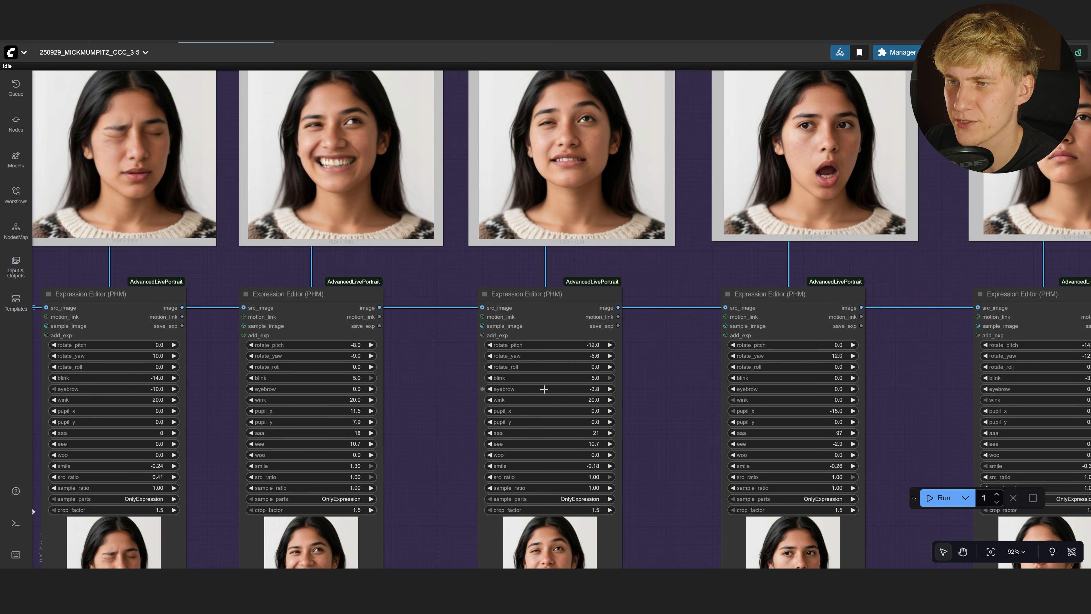
click(940, 497)
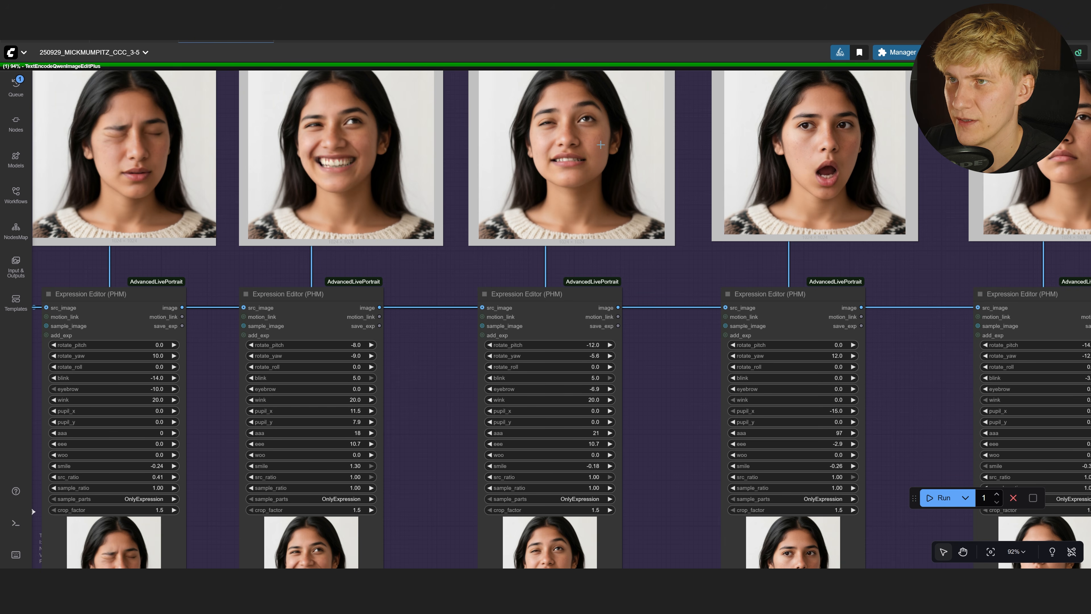
Pan across the turnaround and close-up groups, returning to 04_EMOTIONS
scroll(594, 131, up, 3)
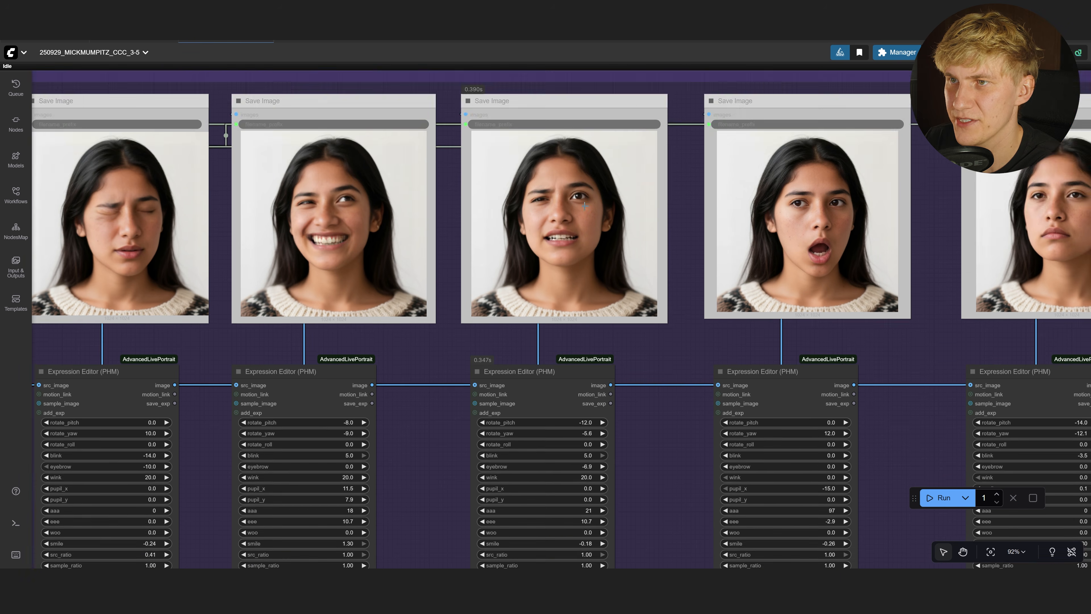
scroll(479, 191, down, 8)
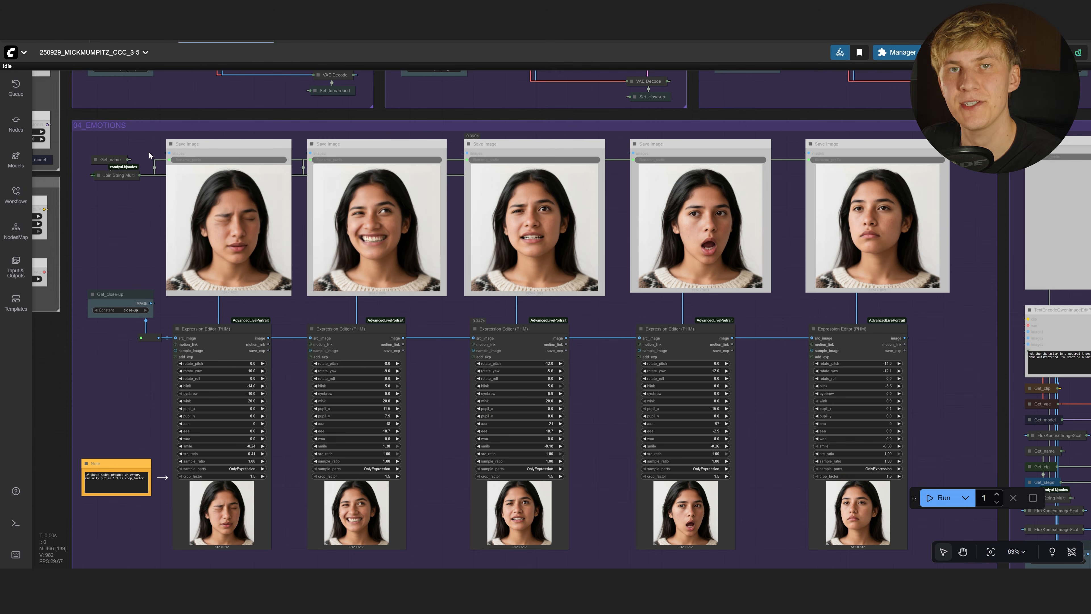
drag(487, 183, 486, 589)
drag(593, 166, 591, 251)
drag(313, 557, 566, 75)
scroll(566, 76, down, 1)
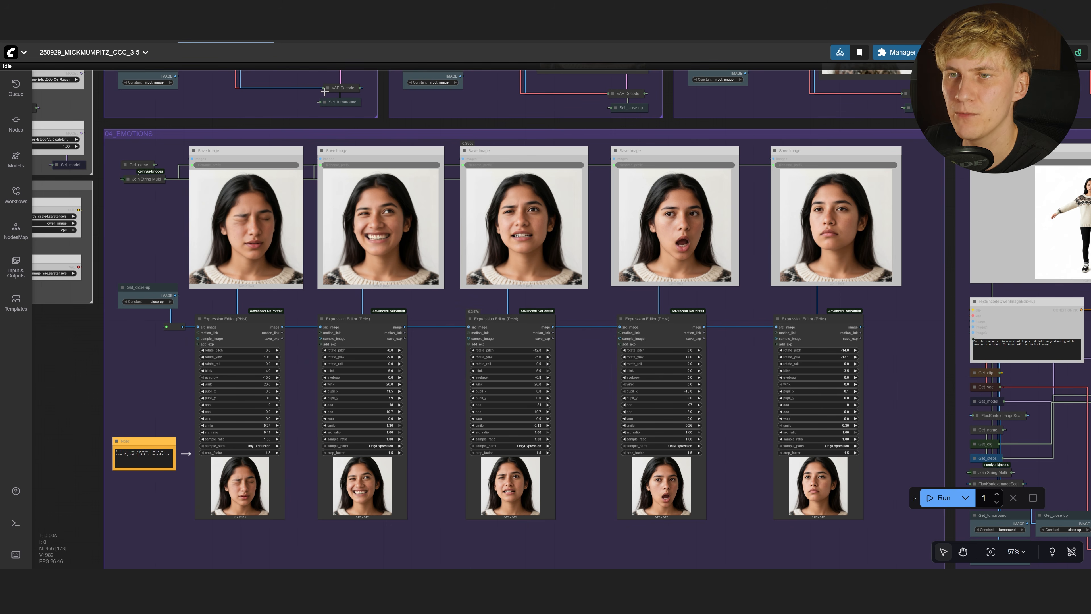
Switch the emotions getter's source from close-up to input_image and rerun
click(139, 285)
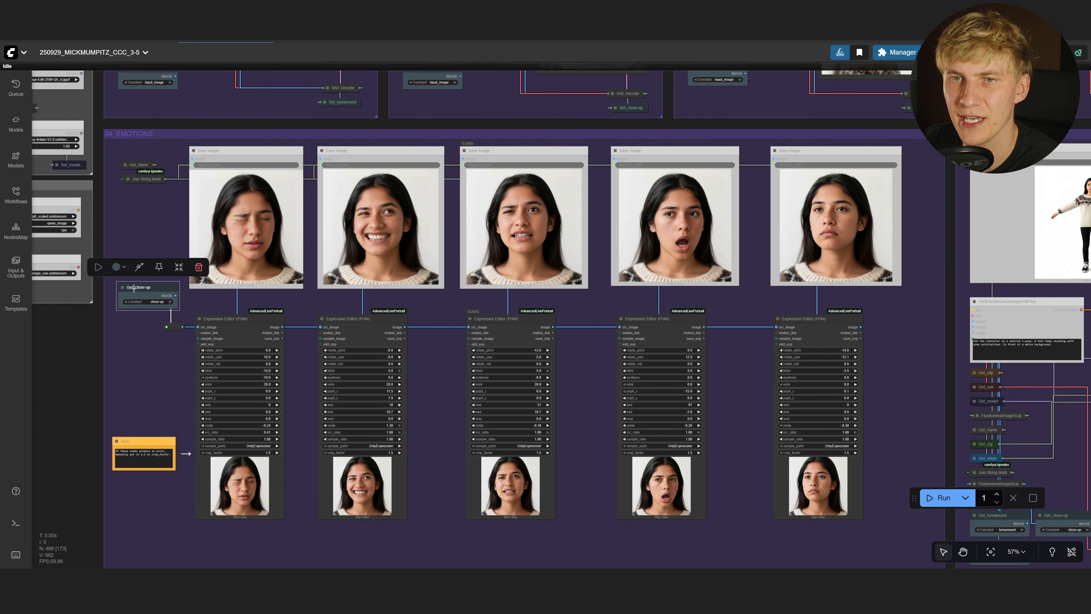
click(157, 302)
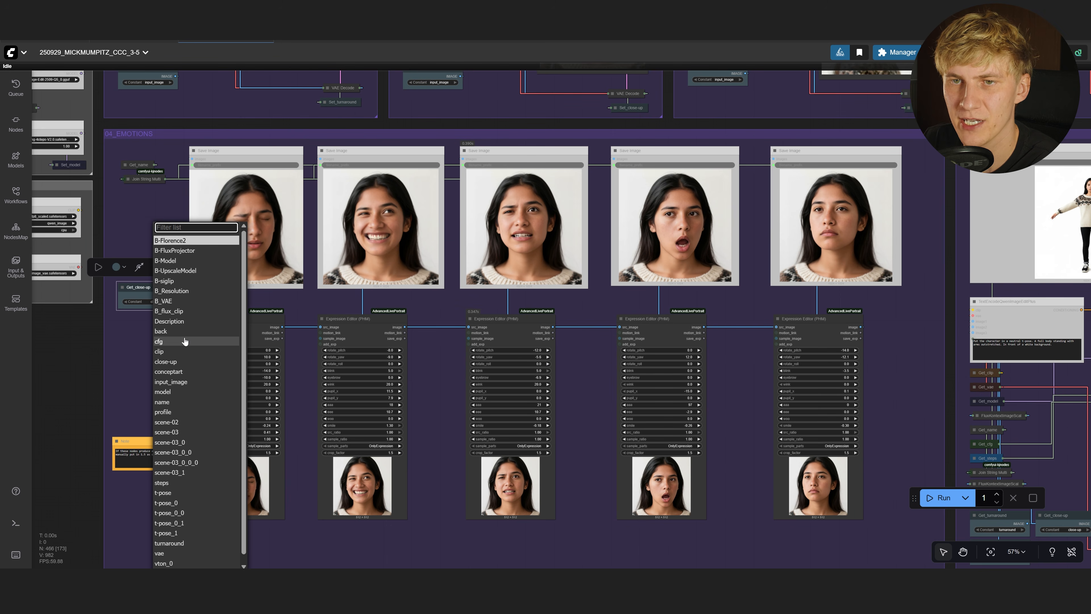
click(178, 382)
click(940, 497)
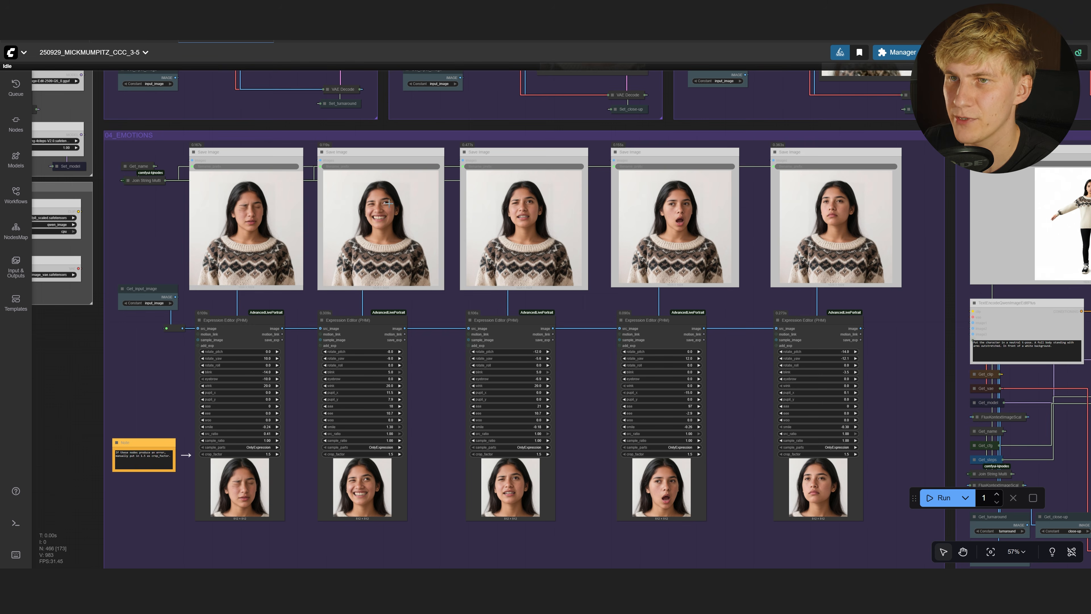
Pan across the T-POSE, MODEL POSE, SIDE VIEW and BACK VIEW groups
scroll(390, 204, up, 9)
drag(745, 257, 428, 273)
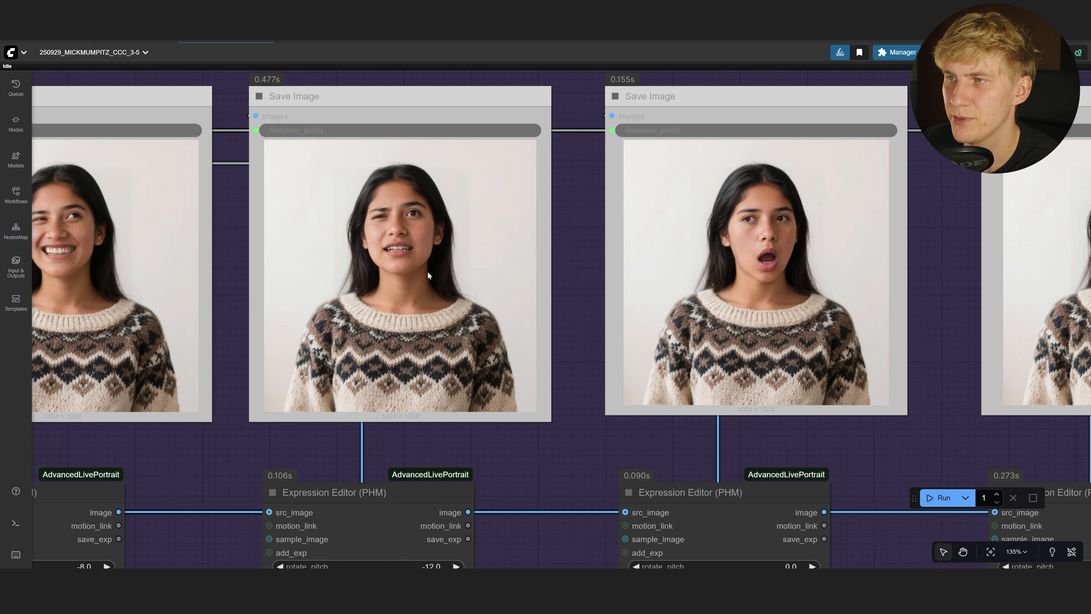
drag(738, 223, 228, 177)
scroll(228, 177, down, 9)
drag(791, 375, 486, 362)
drag(599, 171, 418, 183)
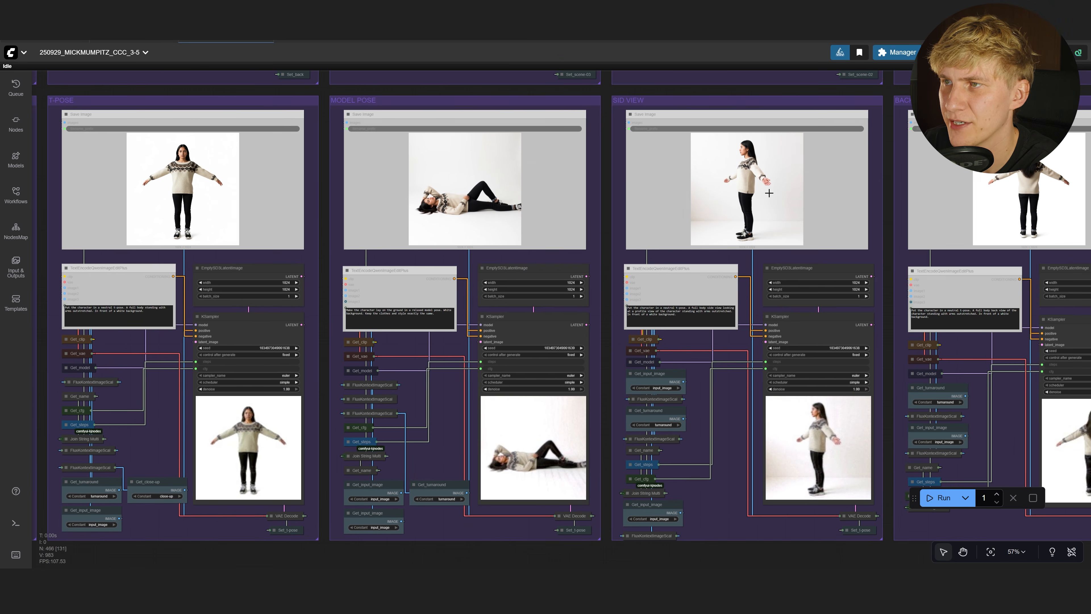
Pan past the back view and walking groups and select VIRTUAL TRY ON
drag(752, 201, 574, 207)
drag(863, 187, 525, 192)
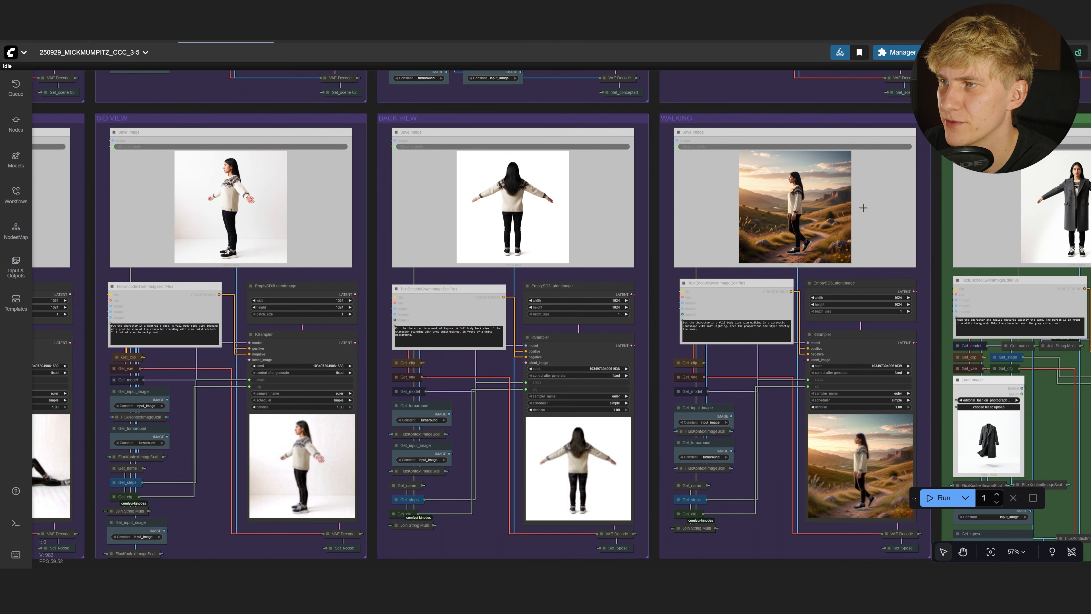
drag(868, 205, 694, 208)
drag(946, 247, 538, 226)
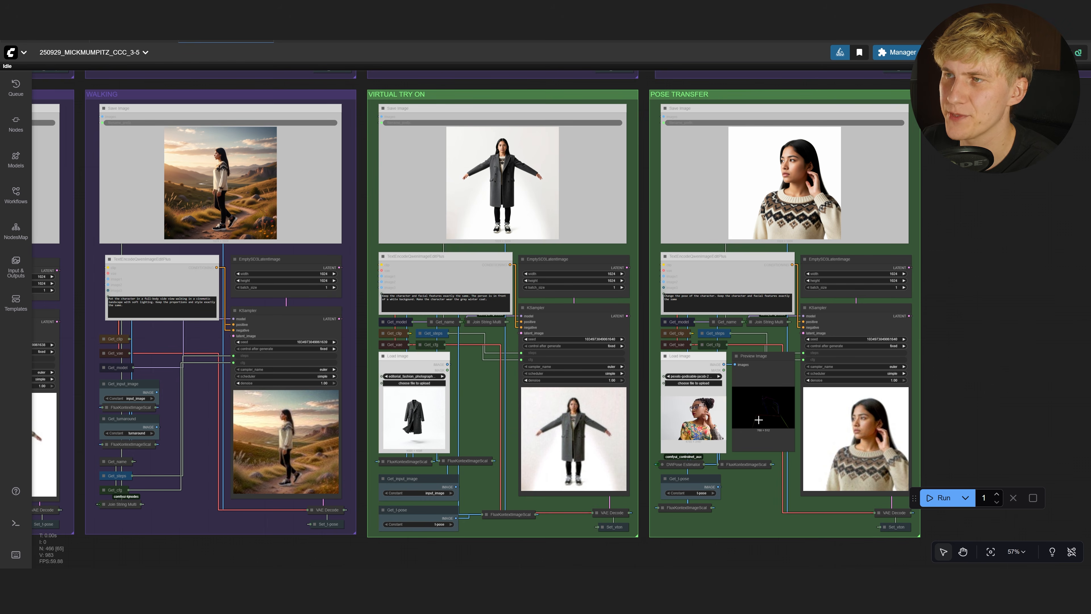
click(380, 95)
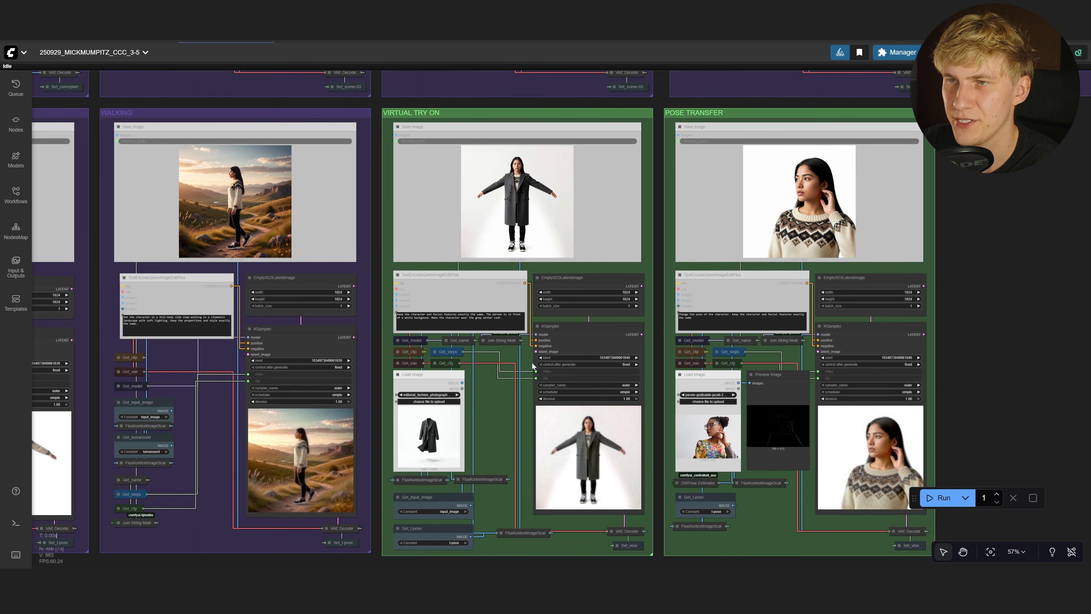
Inspect the try-on prompt's coat instruction and the generated coat image
scroll(429, 436, up, 14)
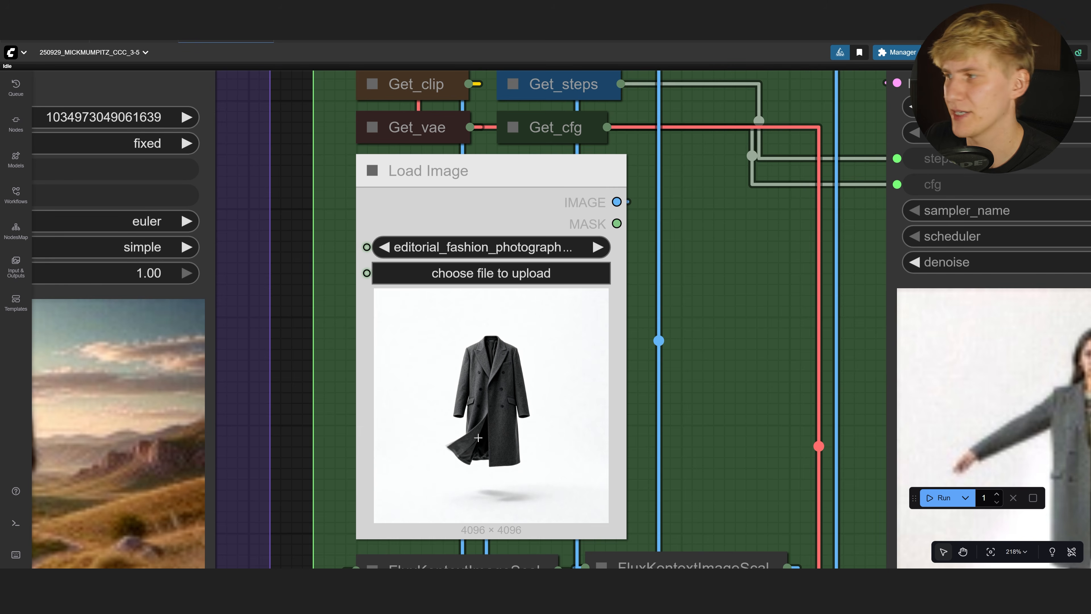
scroll(699, 239, down, 3)
drag(715, 207, 621, 403)
scroll(634, 320, up, 2)
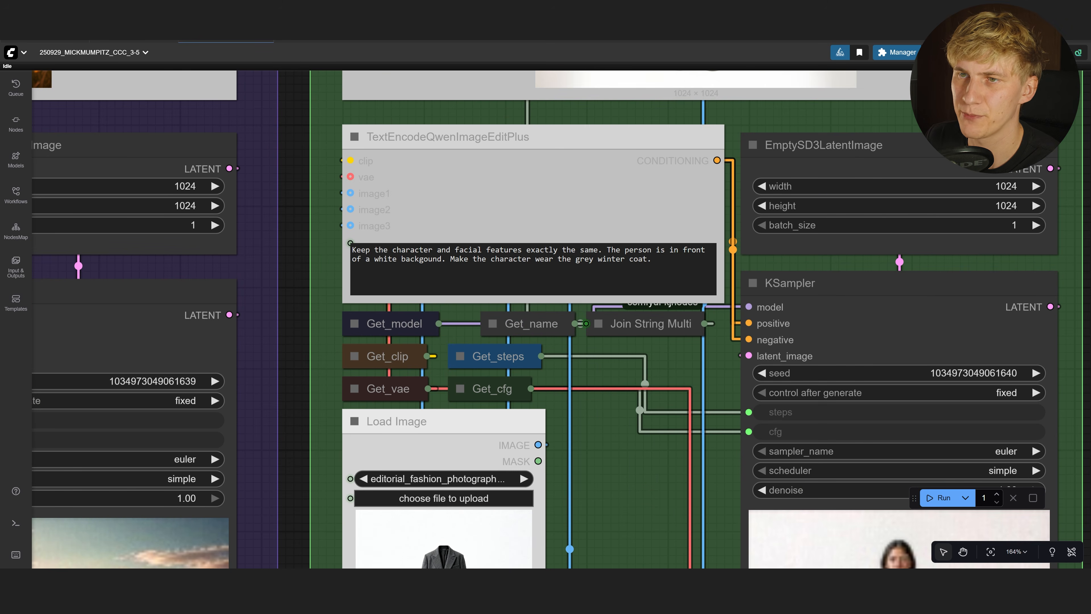
drag(451, 259, 651, 258)
scroll(767, 116, up, 2)
drag(769, 116, 693, 541)
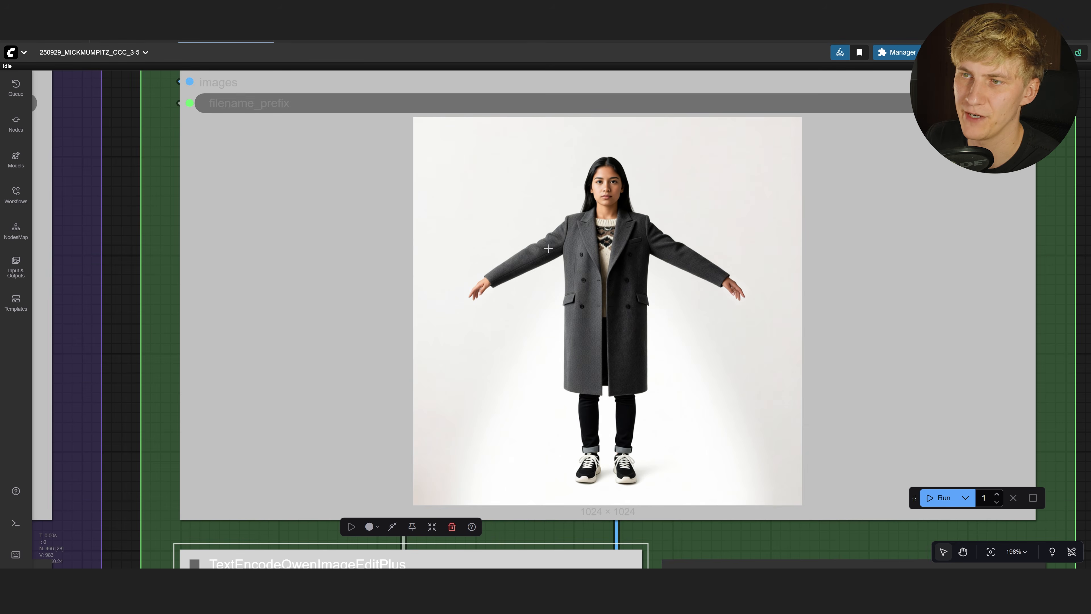
scroll(507, 312, down, 6)
Examine the POSE TRANSFER group and its prompt, then zoom out to 15%
drag(950, 345, 295, 311)
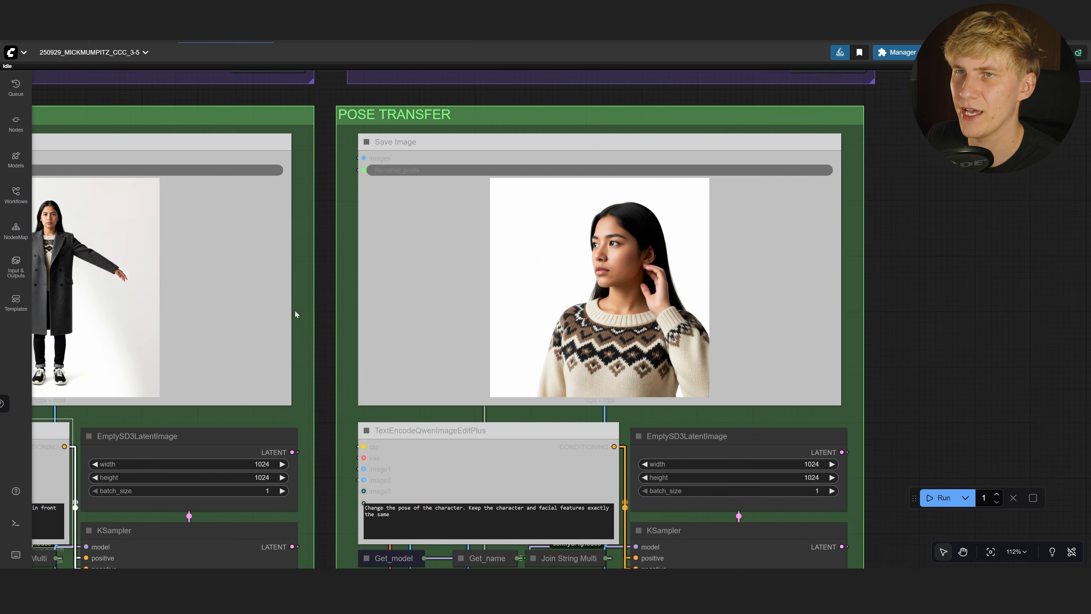
scroll(296, 312, down, 3)
drag(722, 378, 717, 245)
scroll(722, 243, down, 3)
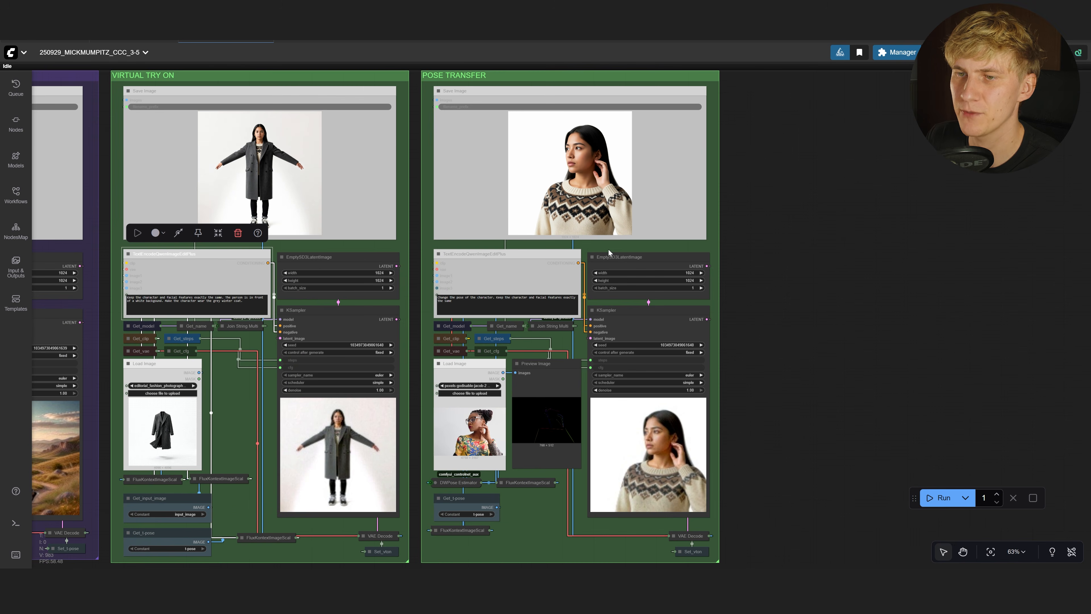
scroll(473, 454, up, 14)
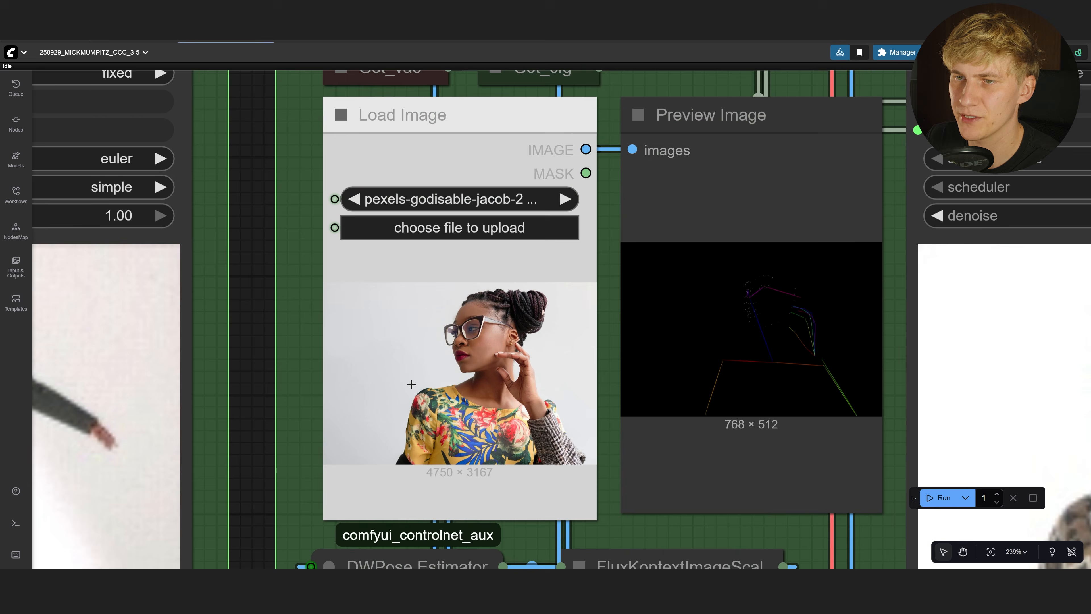
scroll(470, 395, up, 4)
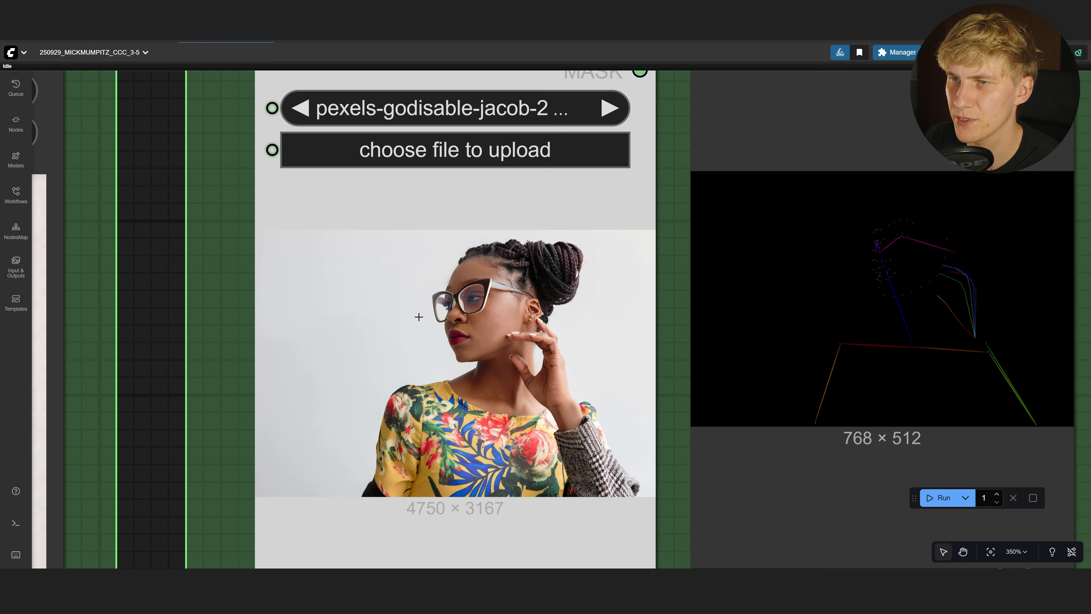
scroll(916, 296, down, 6)
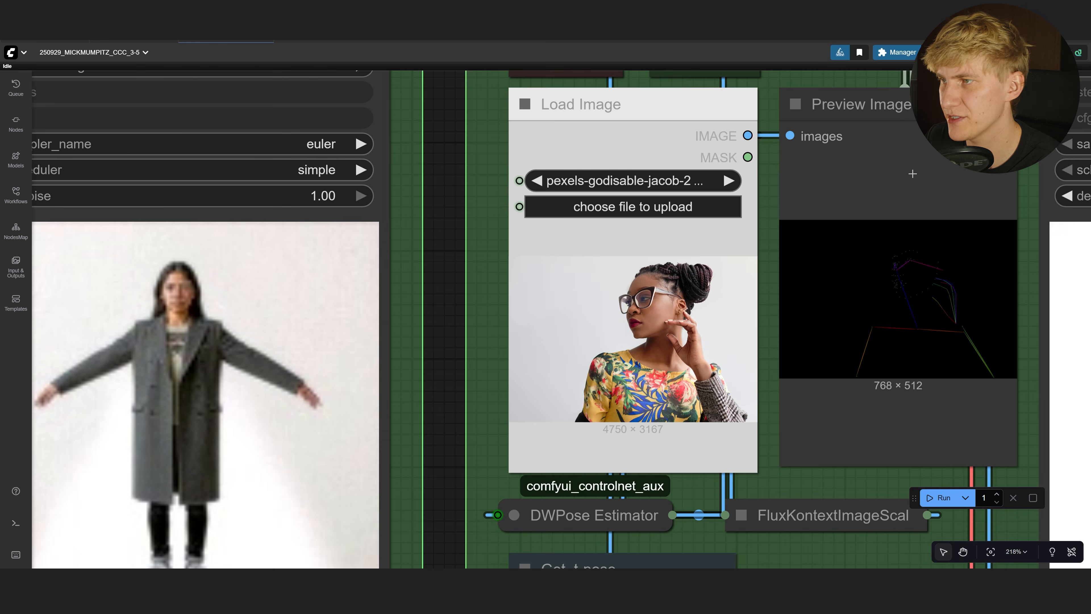
drag(912, 160, 715, 542)
scroll(715, 542, down, 9)
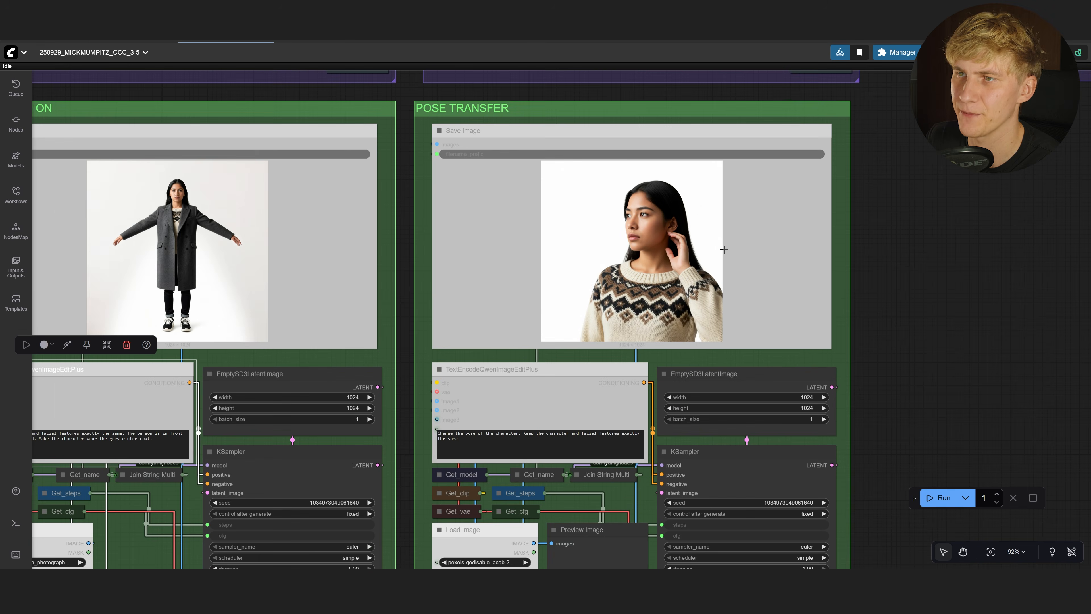
scroll(944, 284, down, 18)
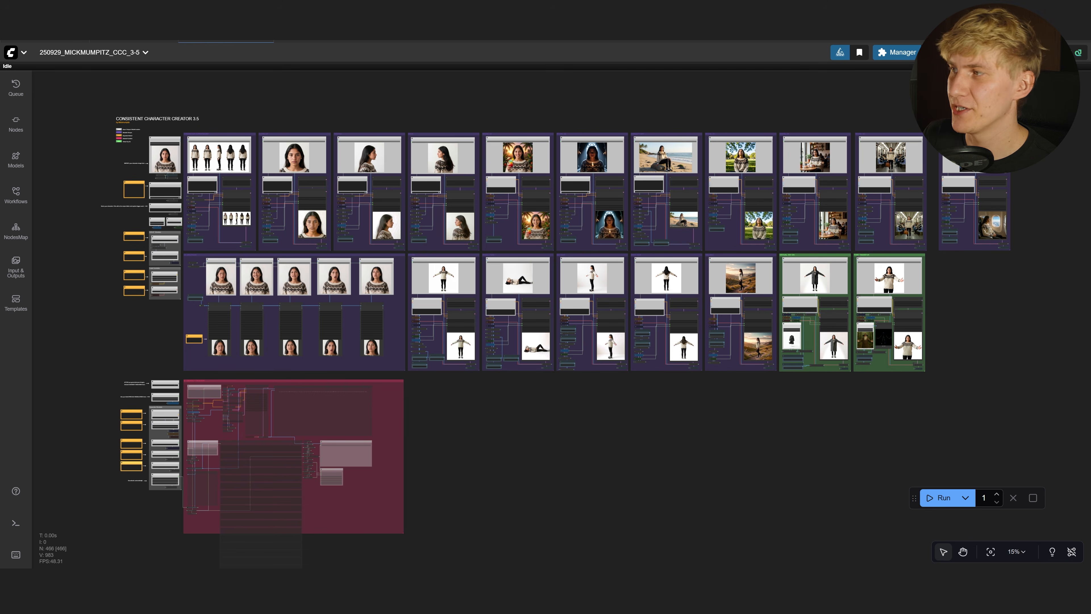
Set the NAME node to Cital_003 and run the full character image set
drag(1090, 140, 620, 146)
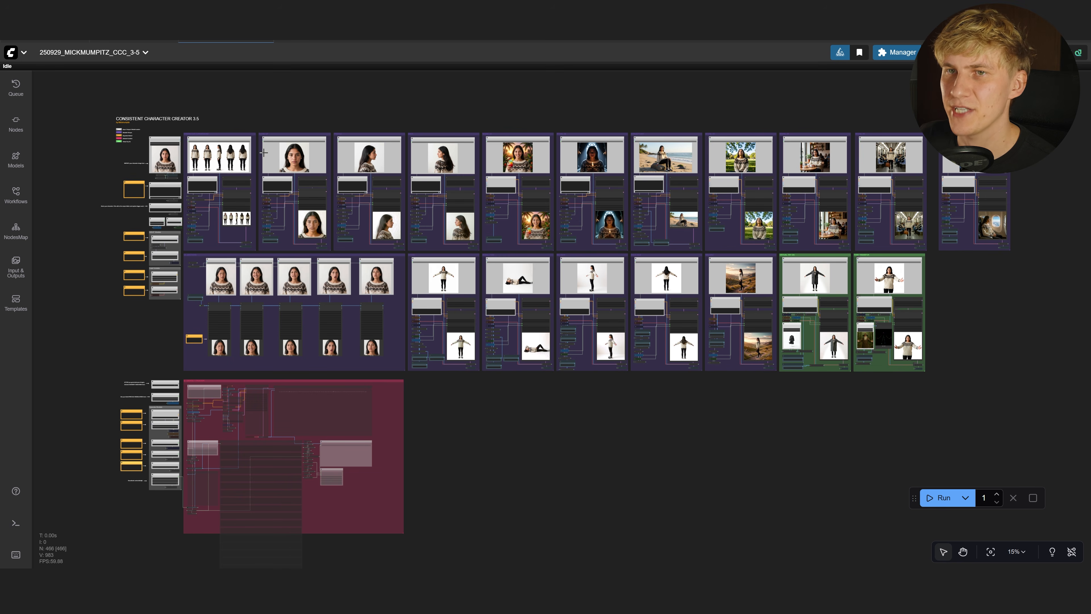
scroll(82, 168, up, 10)
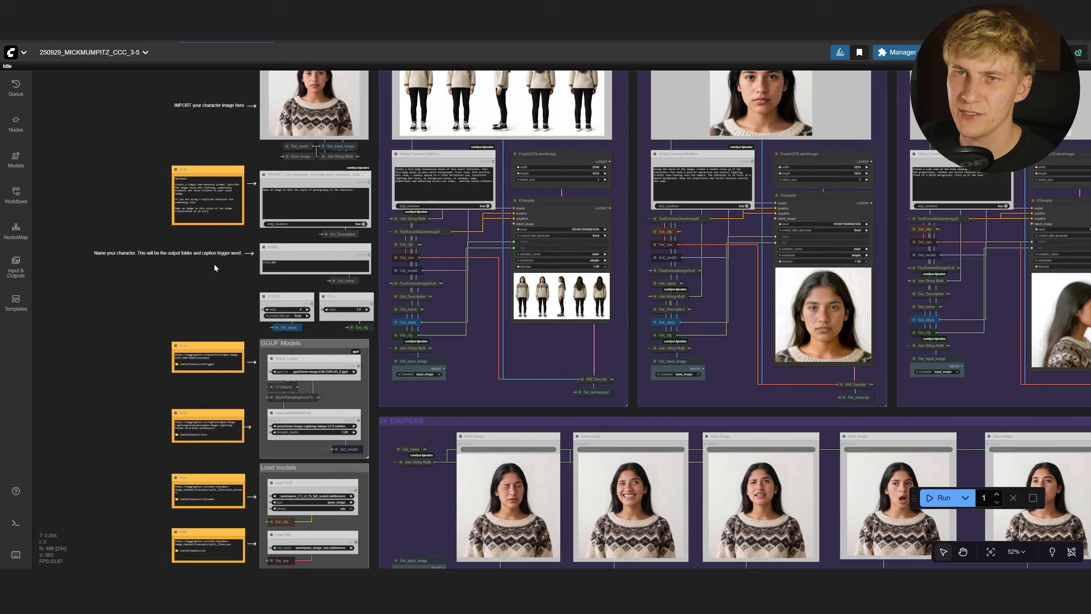
scroll(214, 263, up, 3)
scroll(174, 282, up, 5)
click(349, 267)
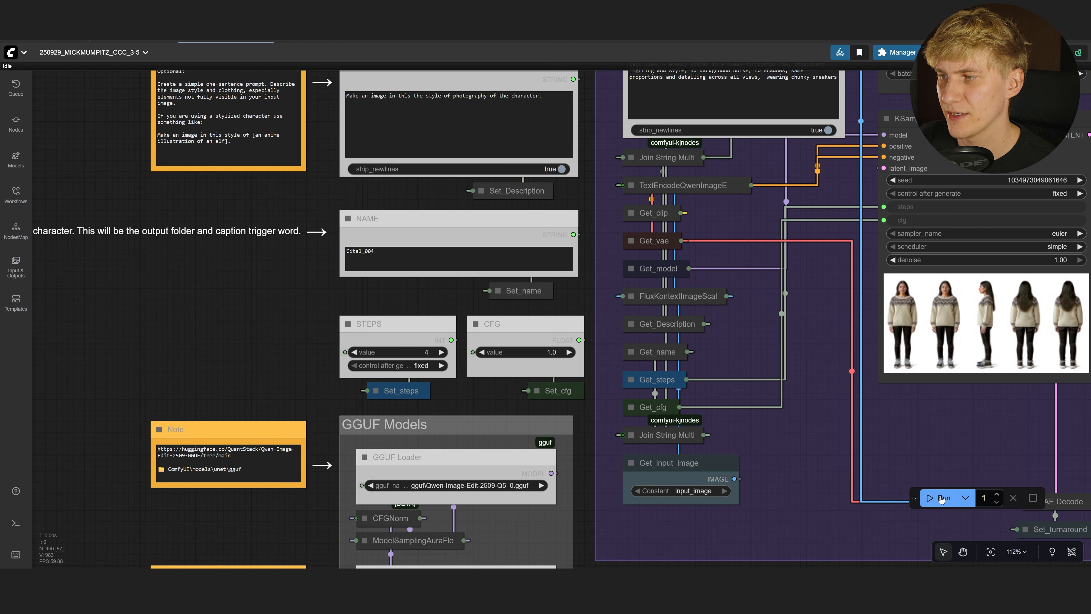
click(935, 499)
scroll(817, 436, down, 8)
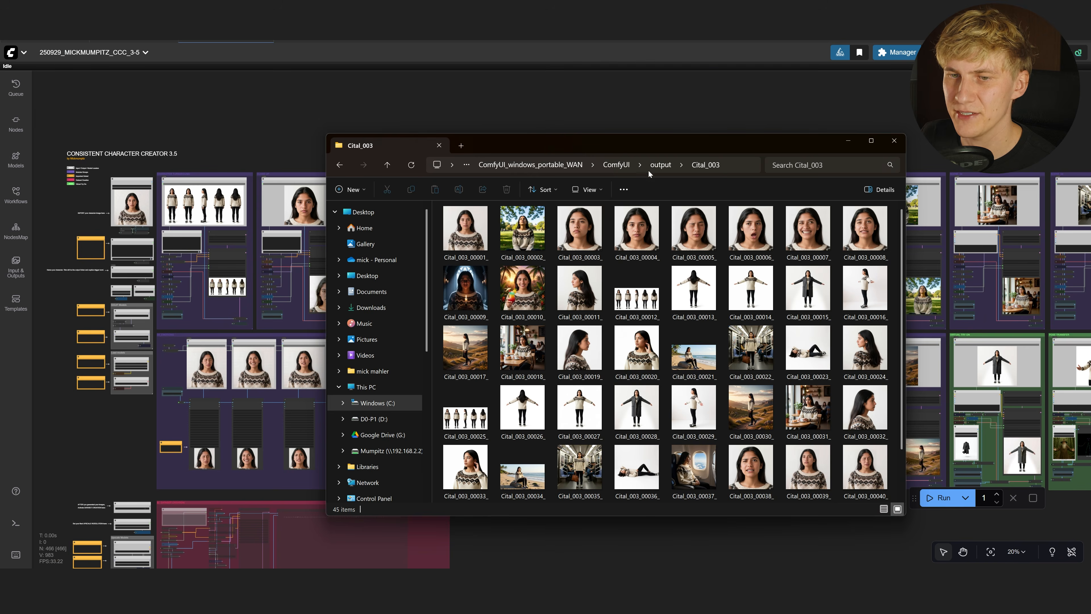
Open the Cital_004 folder under output and select all 24 images
click(661, 165)
click(707, 457)
double_click(707, 457)
drag(882, 450, 443, 199)
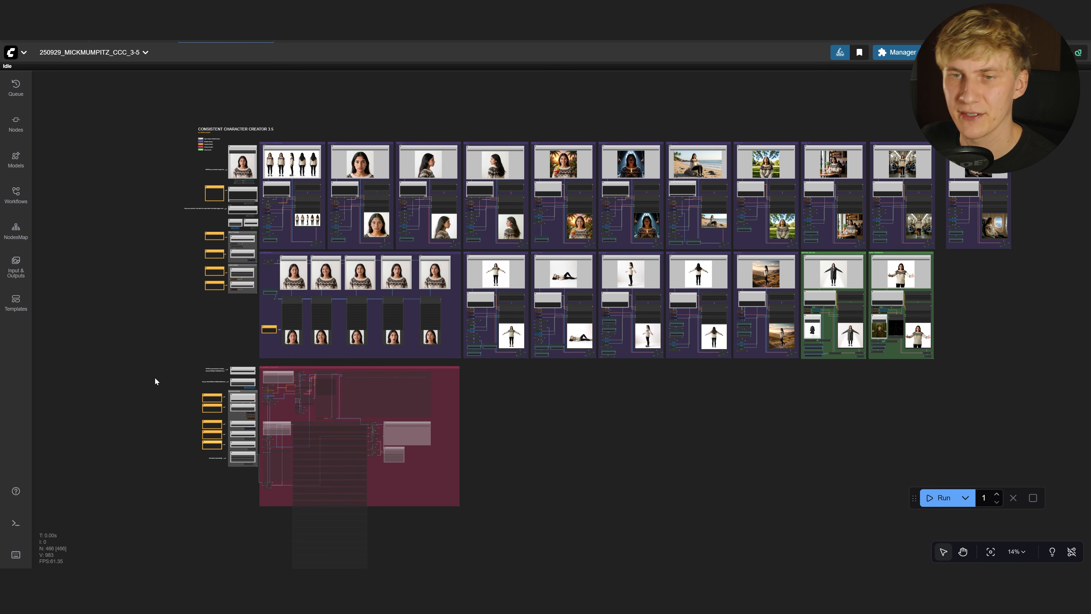
scroll(156, 373, up, 12)
scroll(322, 254, up, 5)
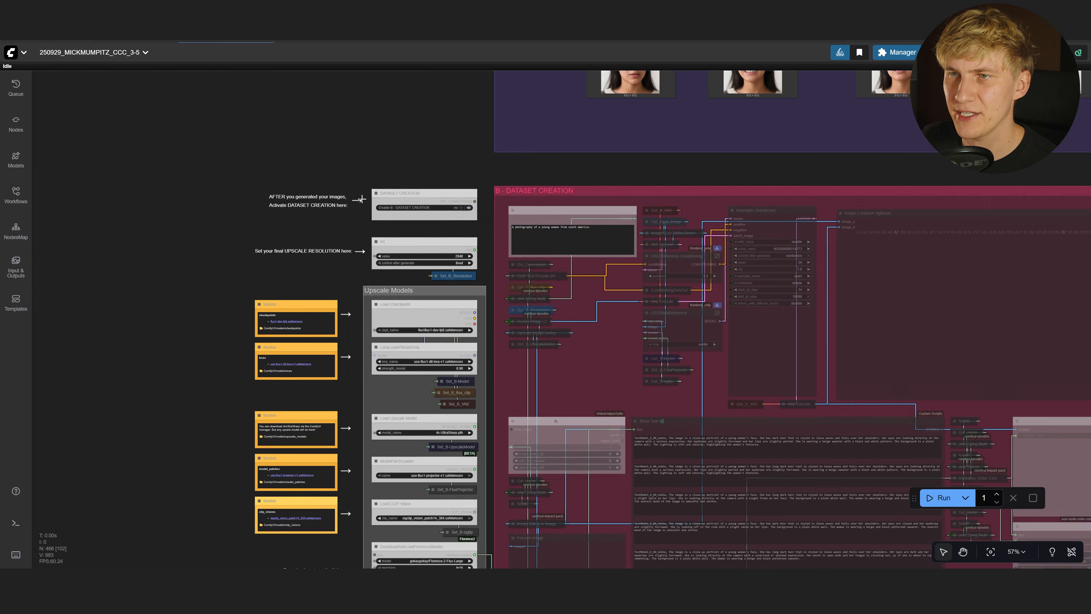
click(491, 212)
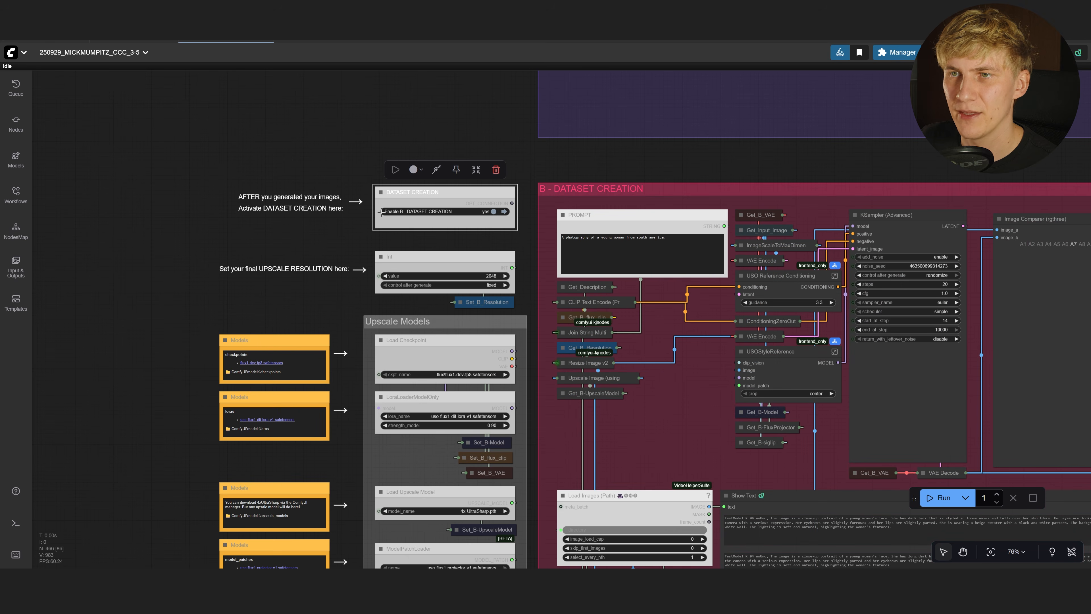
scroll(355, 109, down, 6)
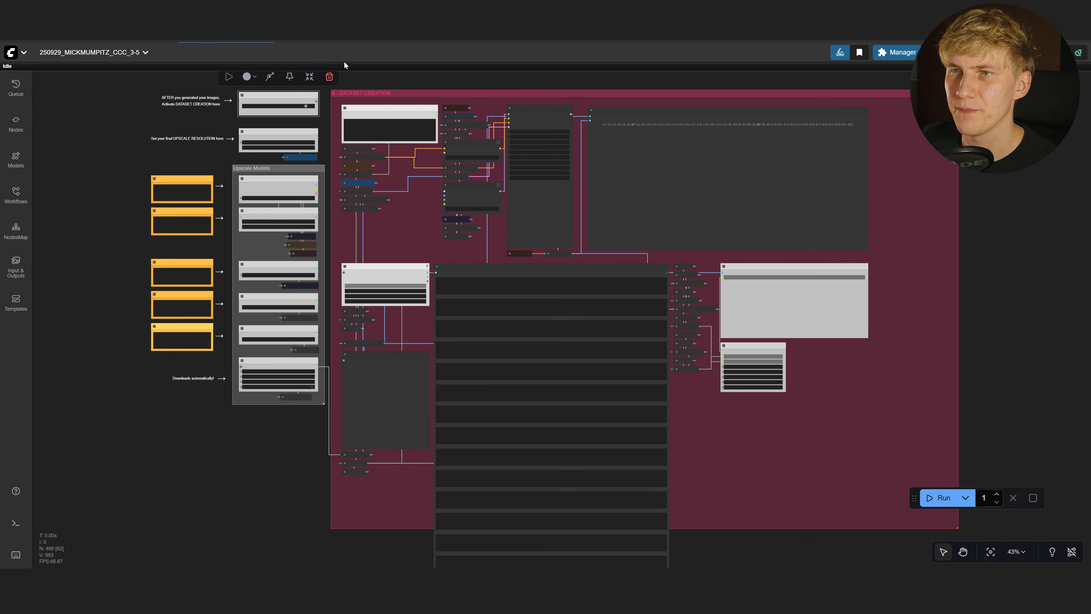
scroll(373, 86, up, 15)
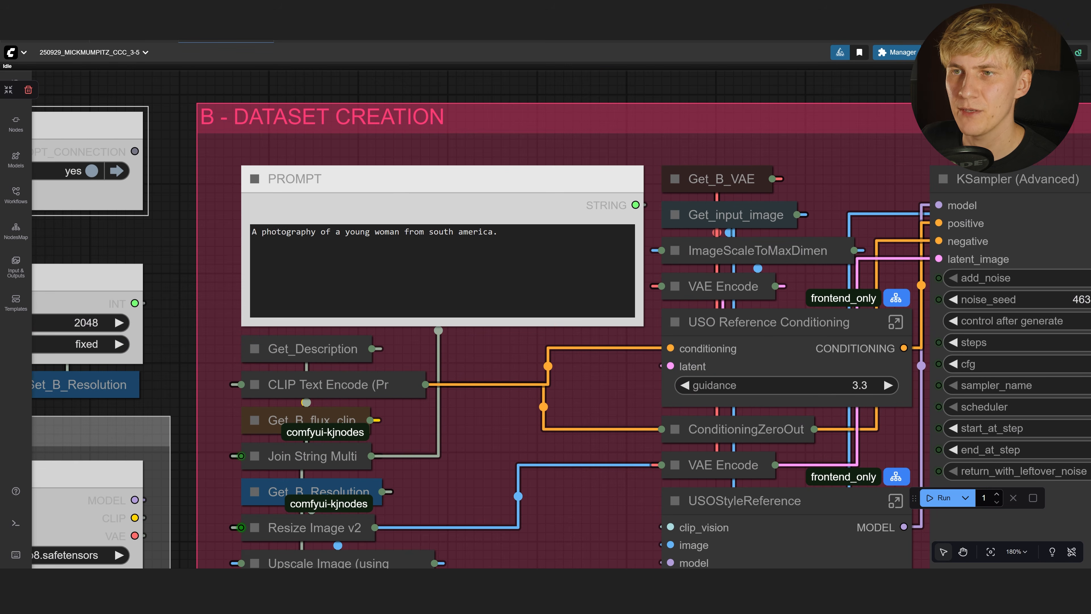
drag(522, 246, 140, 247)
scroll(327, 177, down, 17)
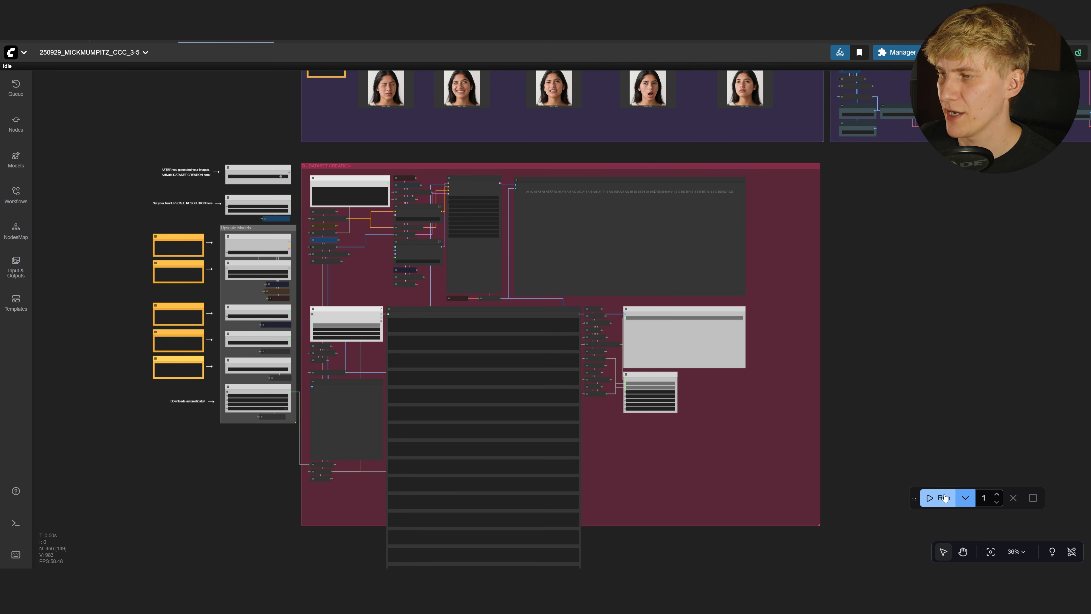
scroll(614, 270, up, 3)
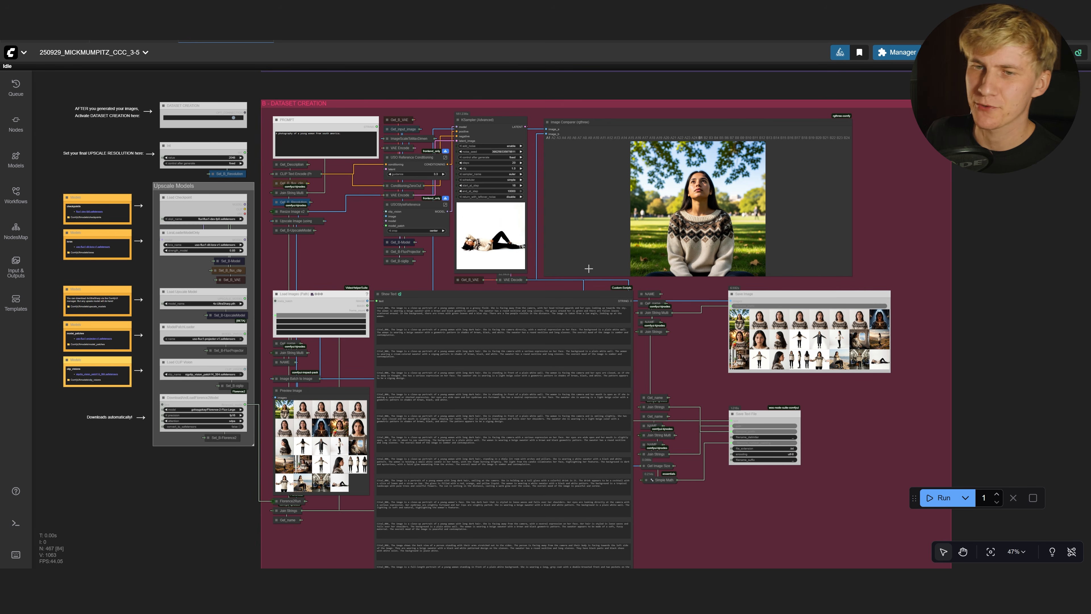
scroll(252, 519, up, 9)
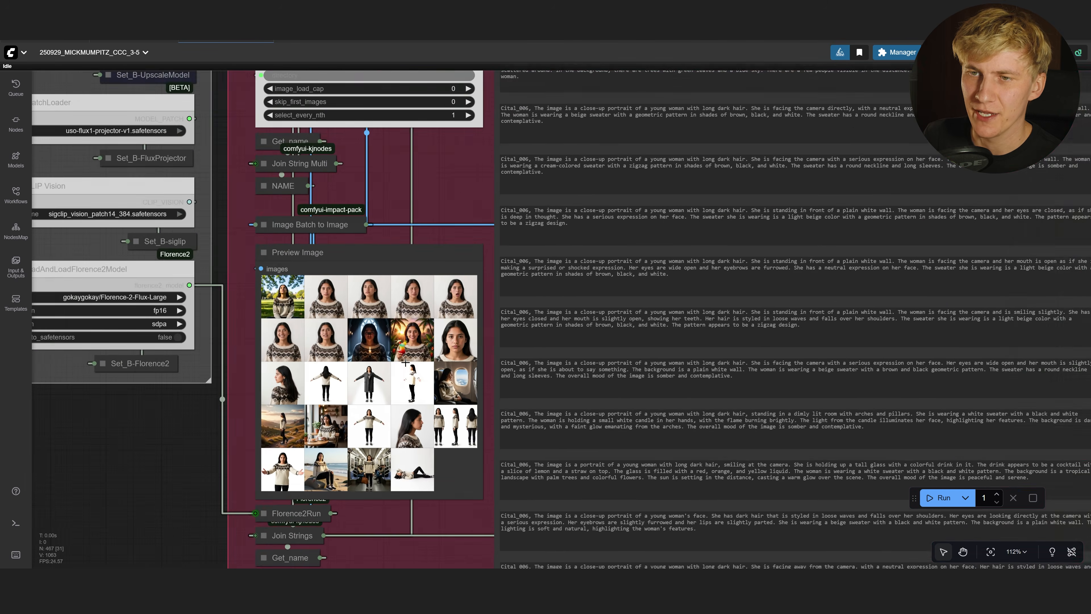
click(405, 363)
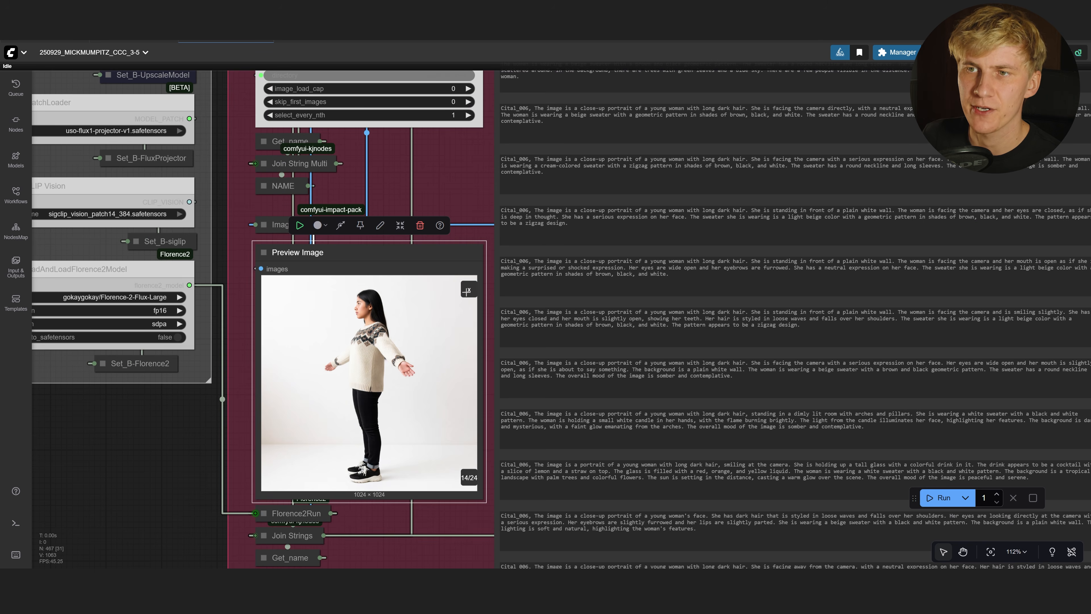
click(469, 289)
scroll(226, 417, down, 2)
drag(495, 146, 445, 115)
drag(494, 185, 444, 145)
drag(514, 231, 492, 206)
click(429, 204)
scroll(429, 204, up, 3)
scroll(435, 204, up, 3)
scroll(322, 283, down, 12)
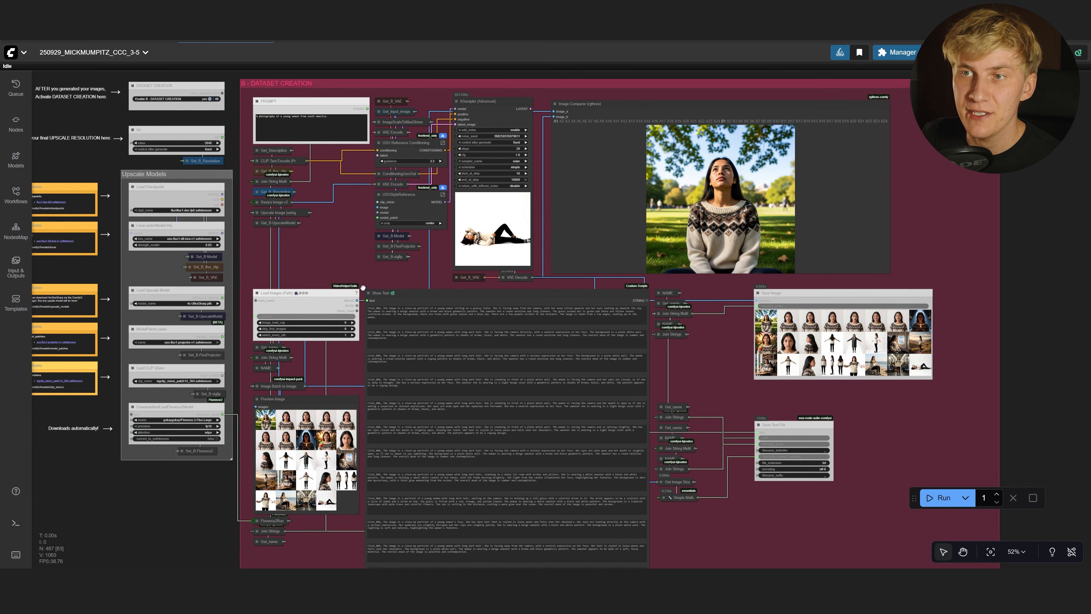
drag(363, 287, 371, 310)
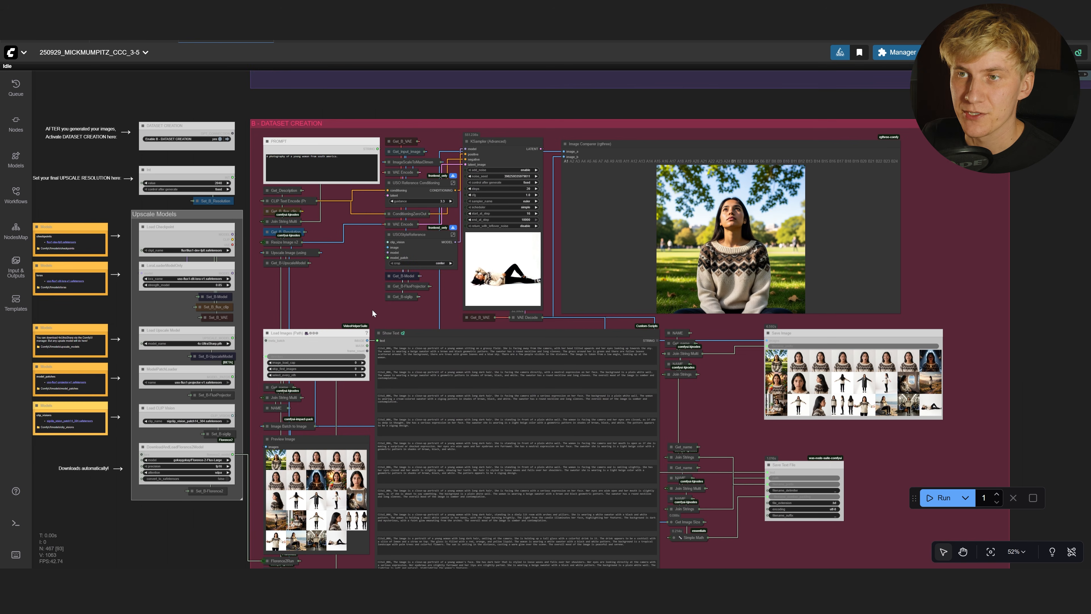
scroll(173, 180, up, 9)
click(173, 181)
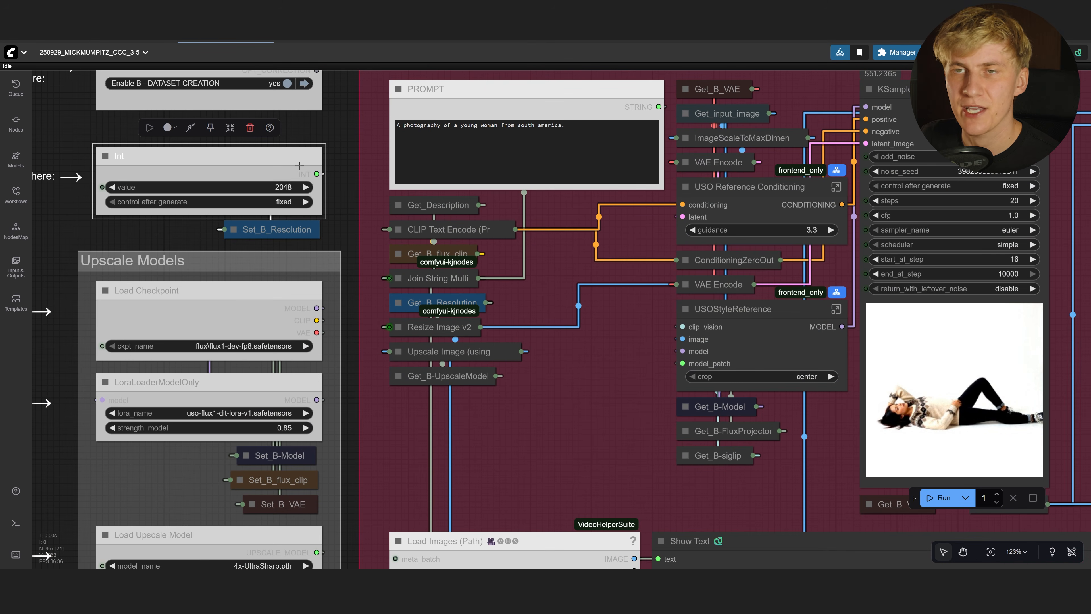
scroll(521, 358, down, 6)
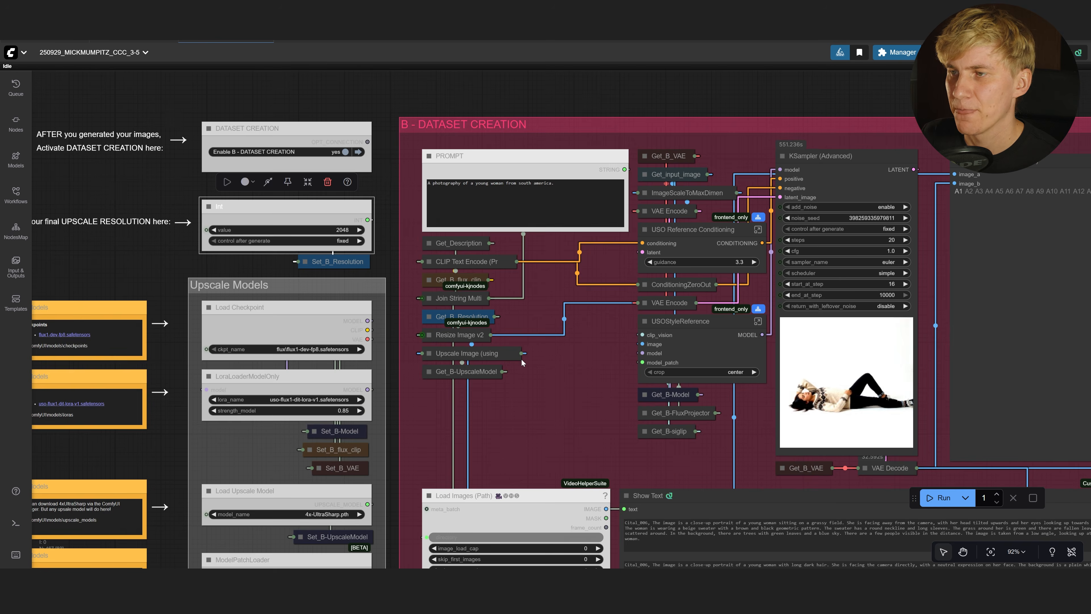
drag(509, 372, 443, 350)
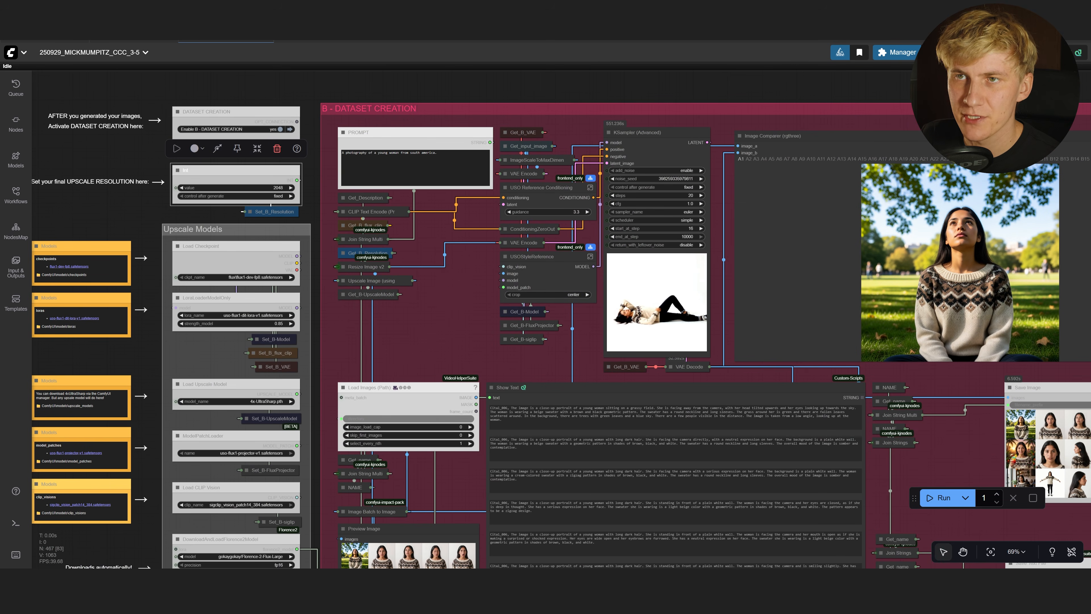
drag(342, 153, 447, 156)
click(553, 413)
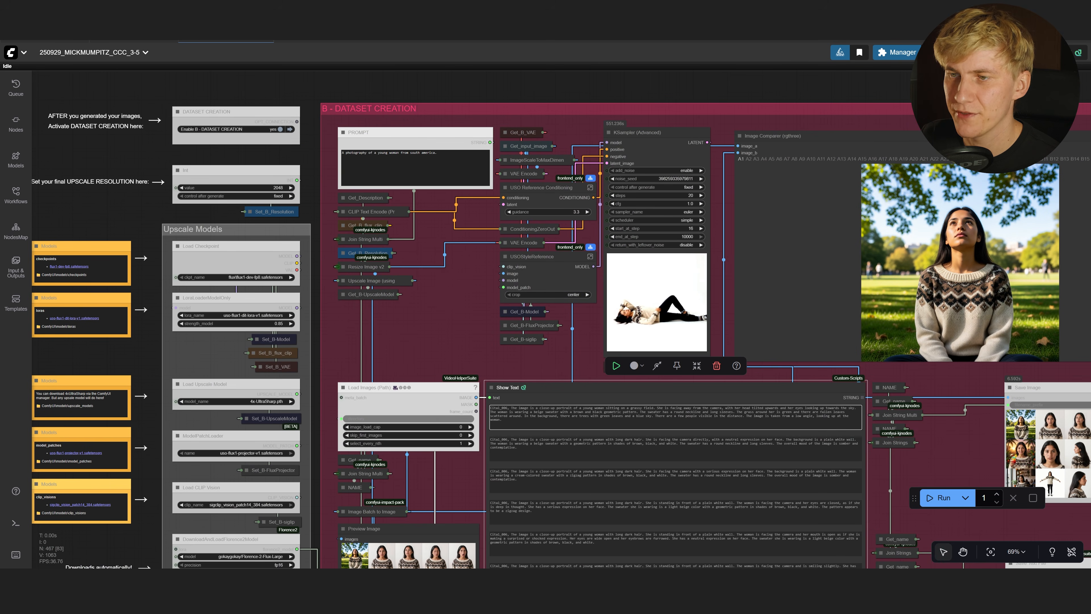
scroll(856, 158, up, 6)
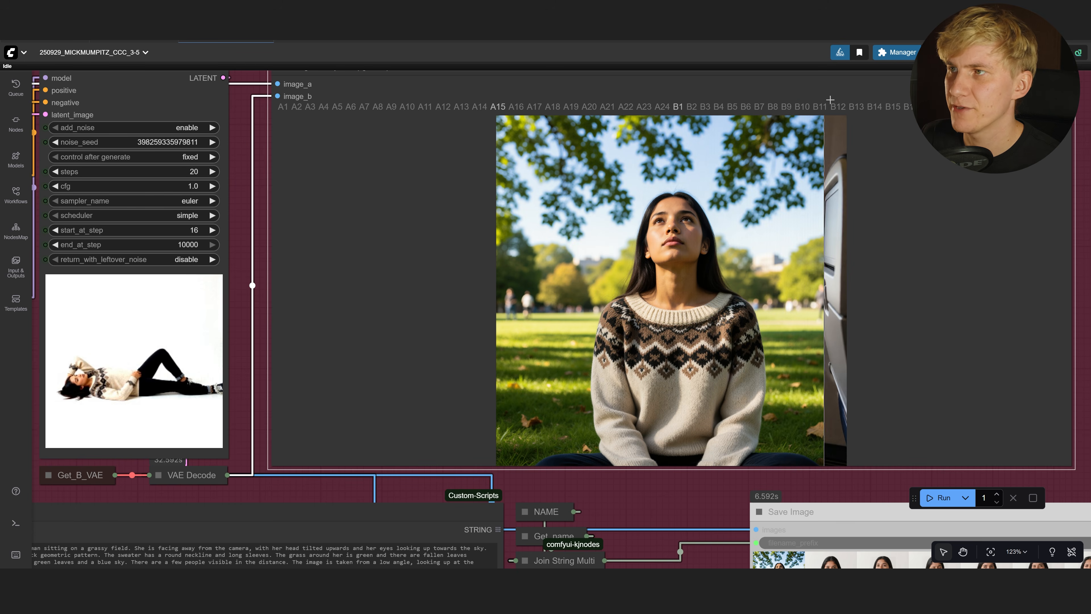
Switch the Image Comparer to the B11 side-profile portrait and zoom in on her face
scroll(679, 177, up, 7)
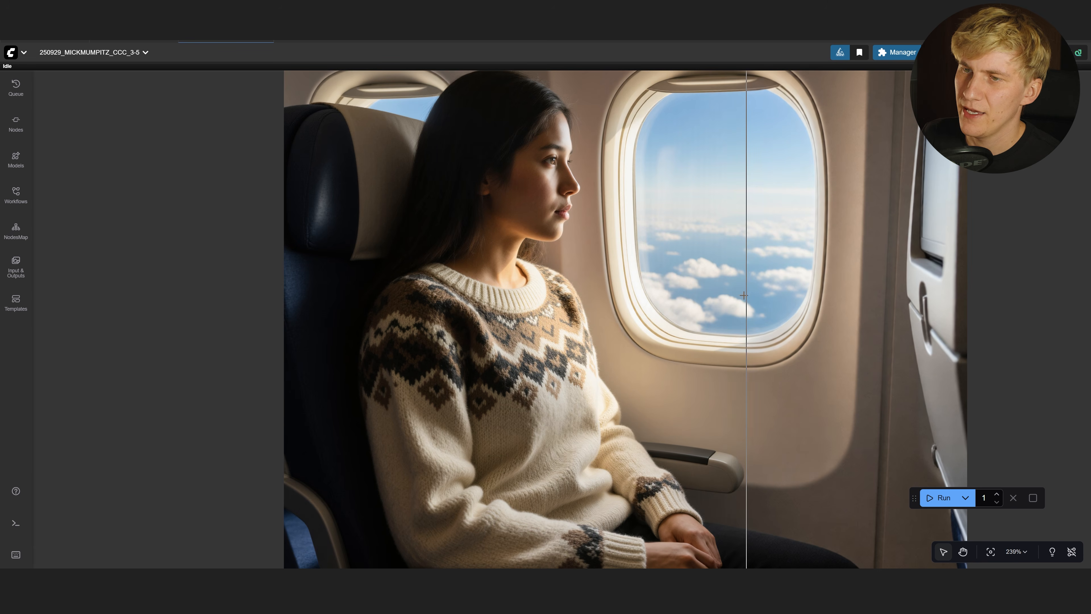
scroll(820, 400, down, 3)
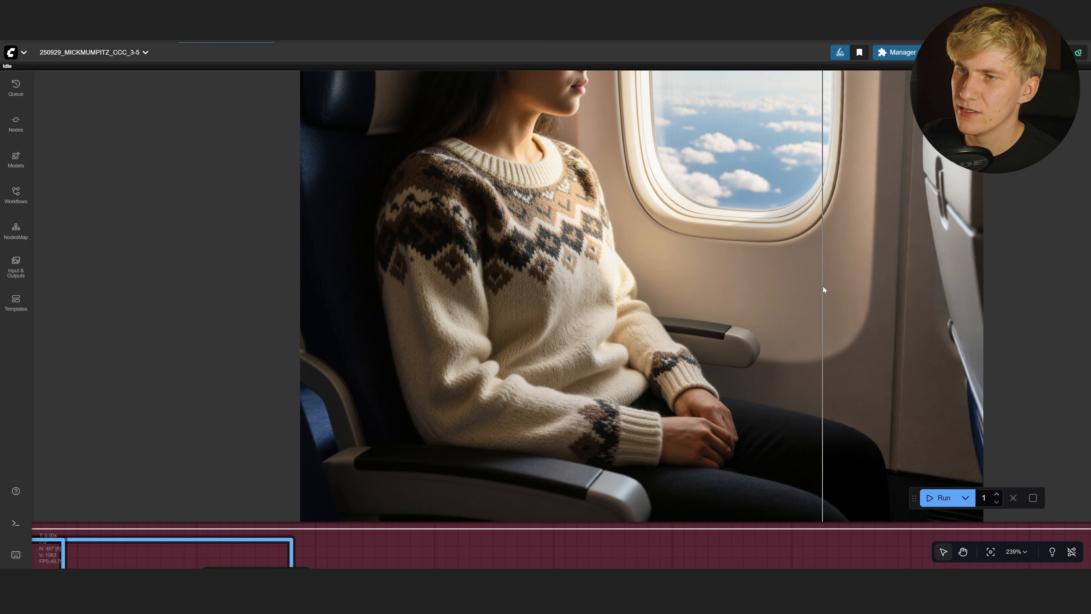
scroll(820, 285, up, 6)
scroll(766, 301, down, 18)
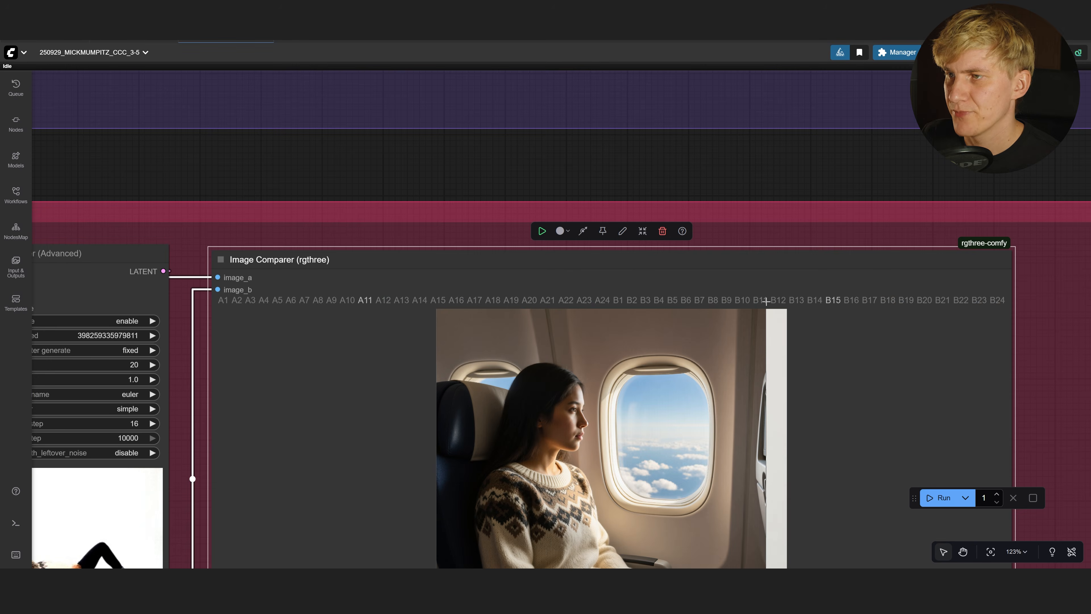
click(765, 301)
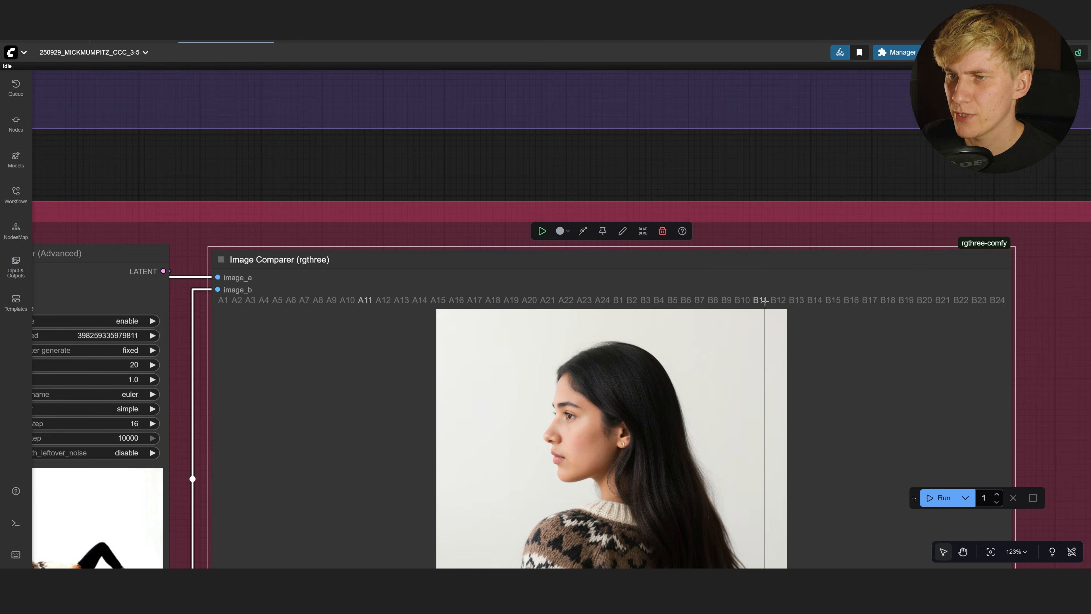
drag(628, 383, 633, 362)
scroll(573, 396, up, 16)
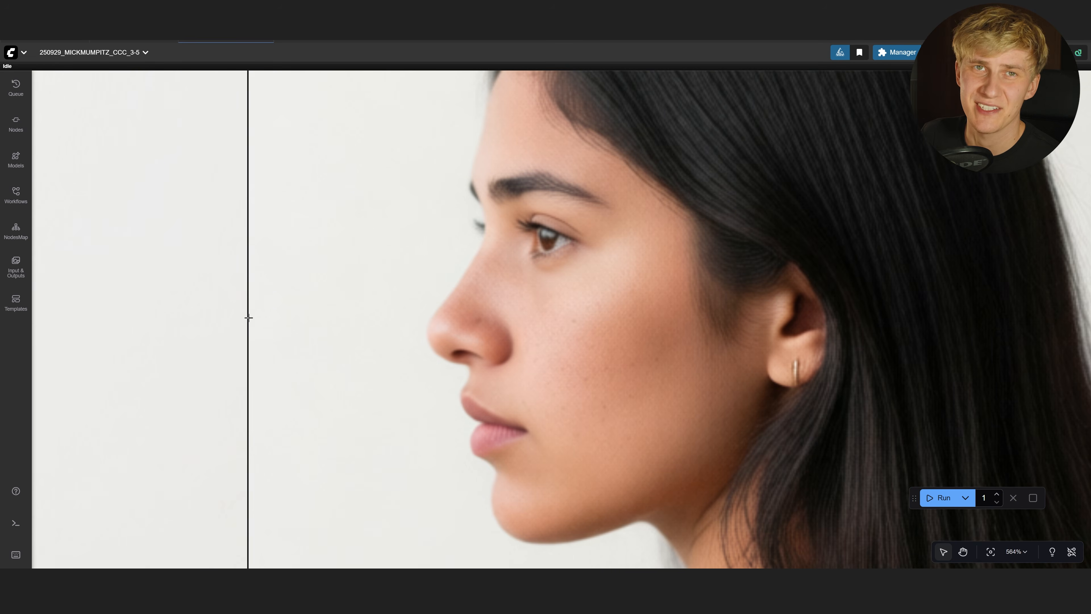
scroll(248, 317, down, 1)
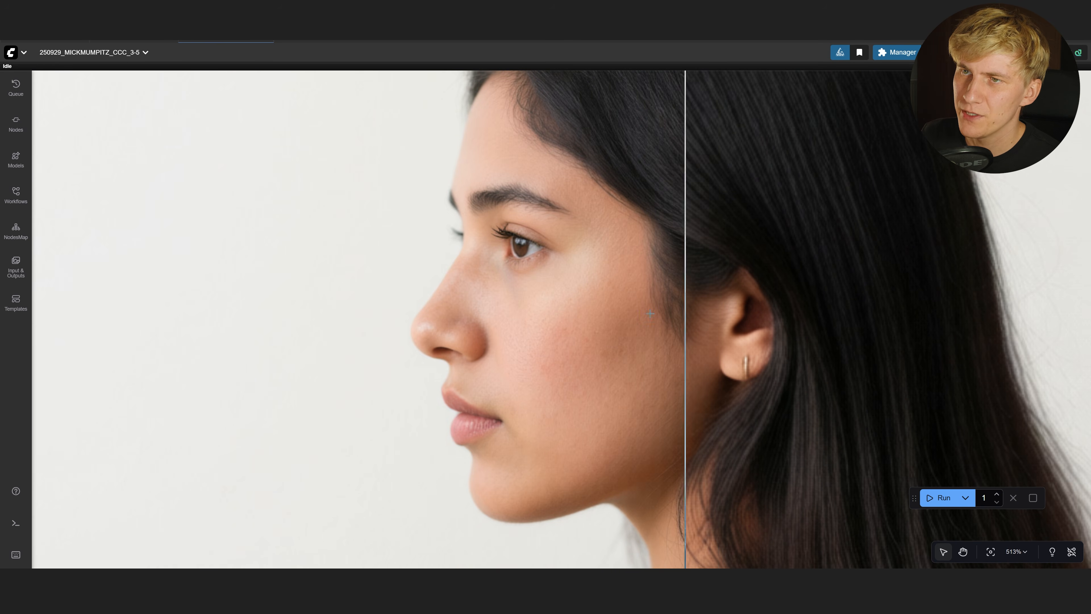
scroll(353, 287, up, 5)
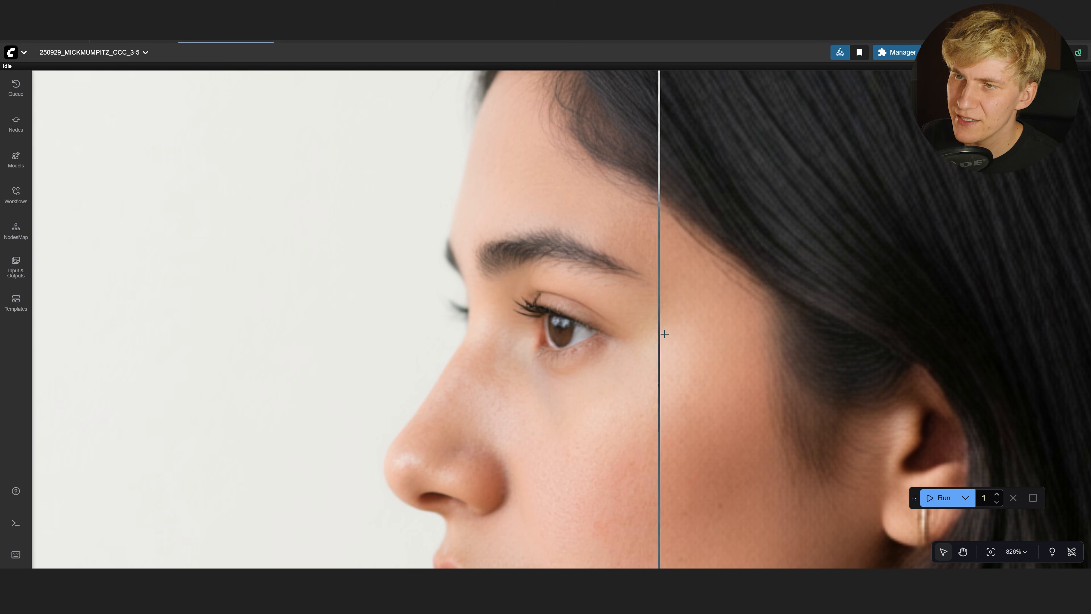
scroll(730, 307, down, 5)
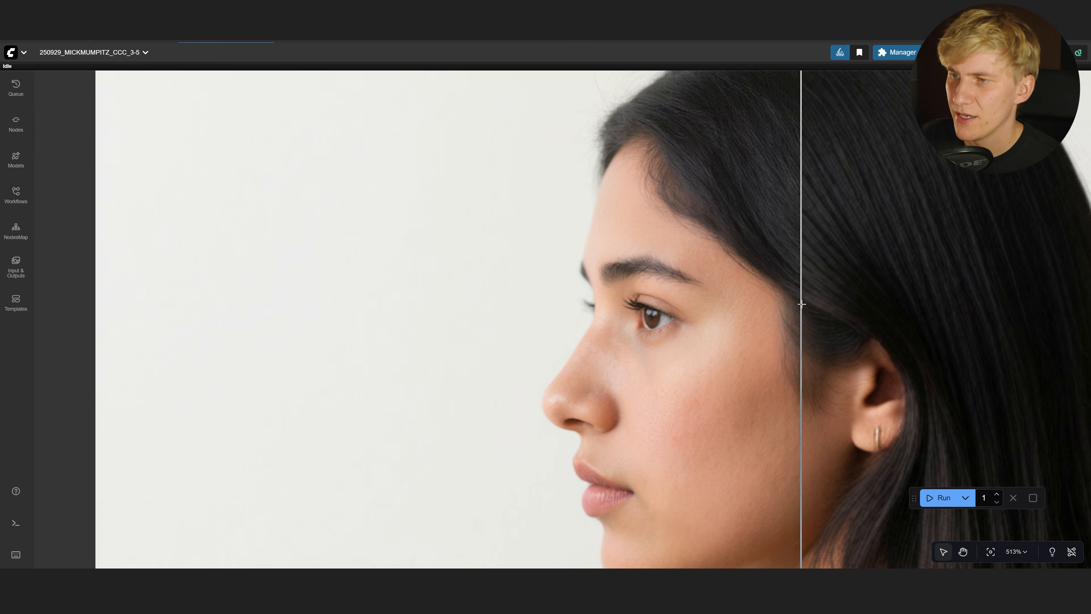
scroll(714, 308, down, 1)
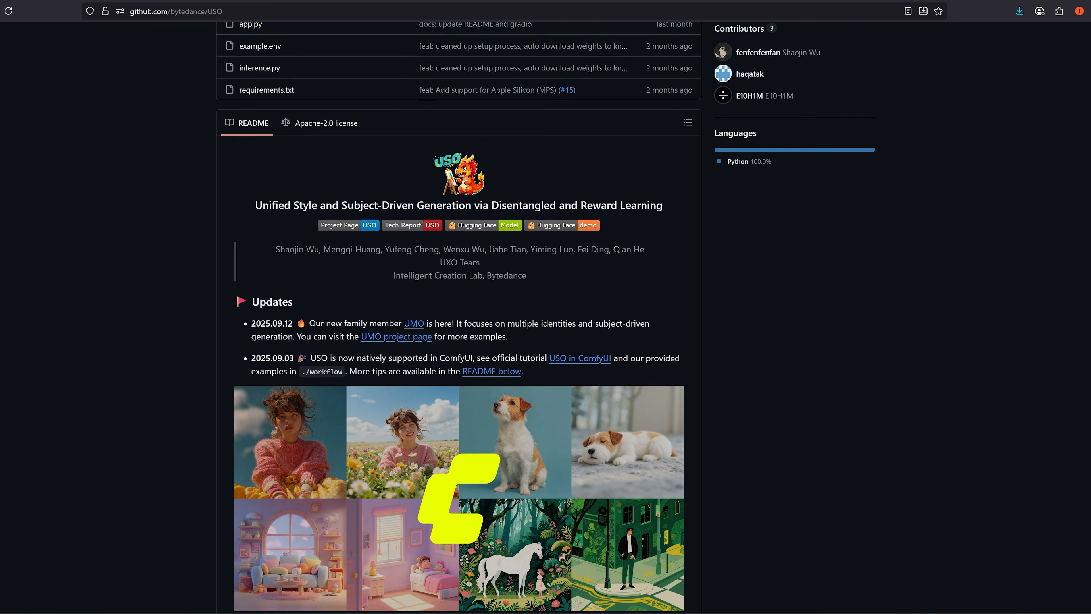
Scroll the bytedance/USO README down to the Updates list and Introduction
scroll(458, 318, down, 3)
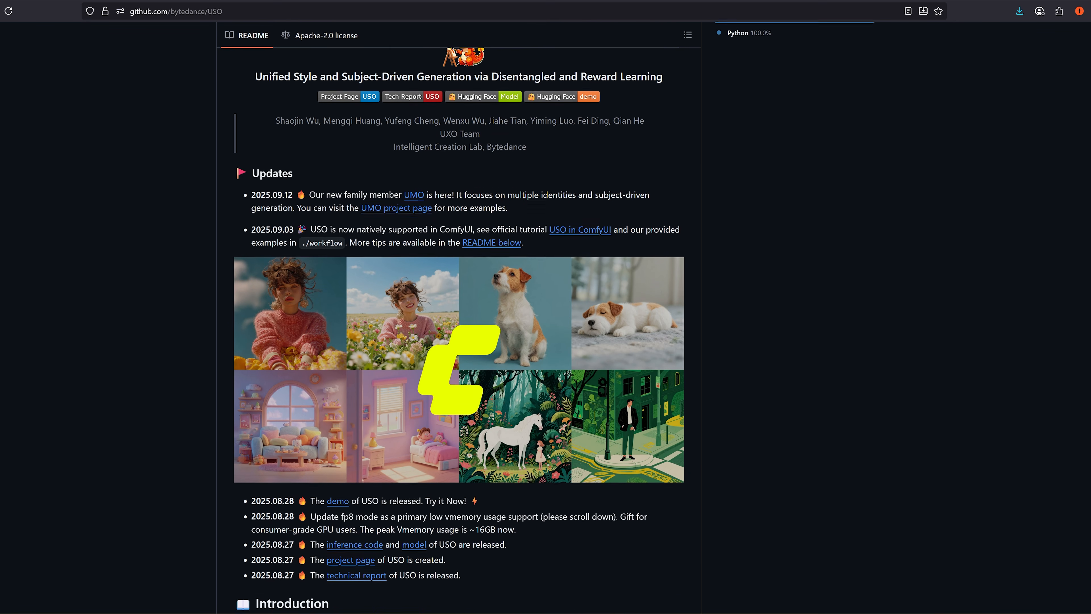
scroll(459, 318, down, 3)
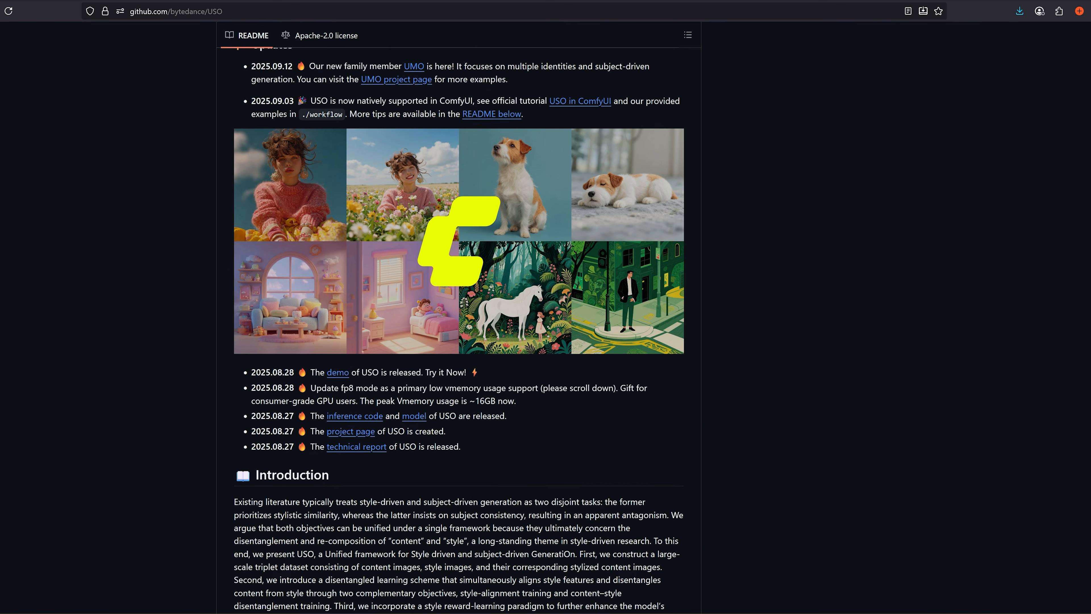
scroll(458, 318, down, 3)
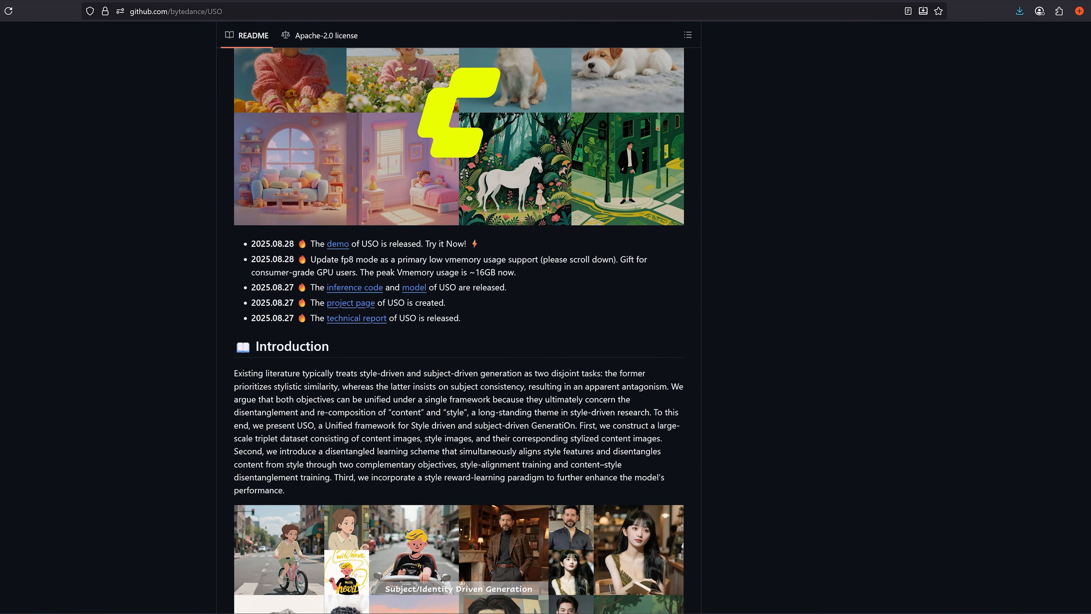
scroll(459, 318, down, 3)
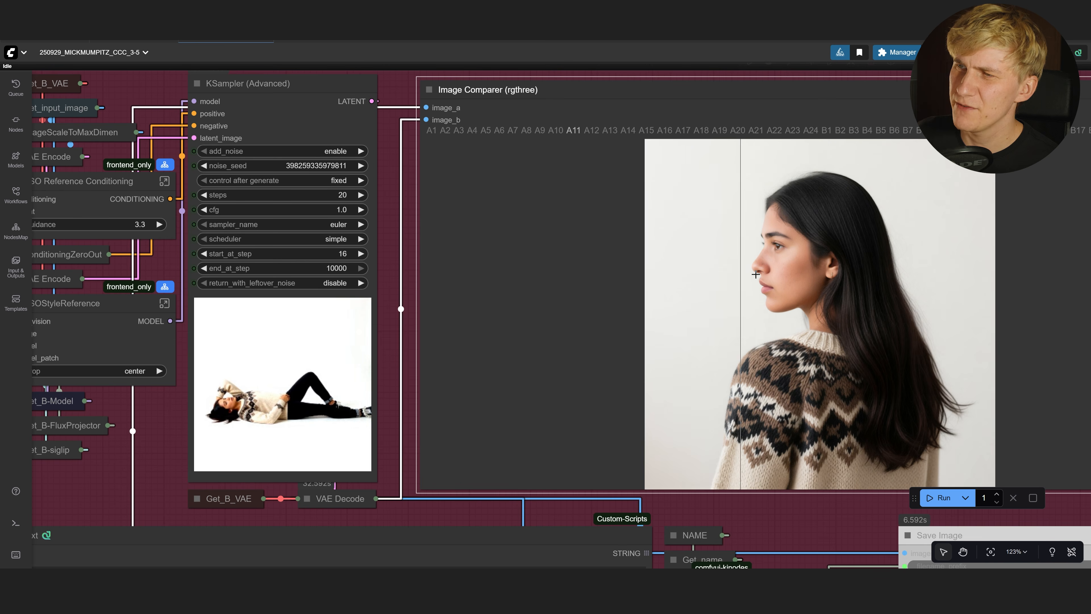
Set KSampler (Advanced) start_at_step to 12 and bring the output/Cital_006 Explorer window over ComfyUI
drag(362, 270, 339, 290)
scroll(340, 290, up, 2)
drag(262, 270, 374, 262)
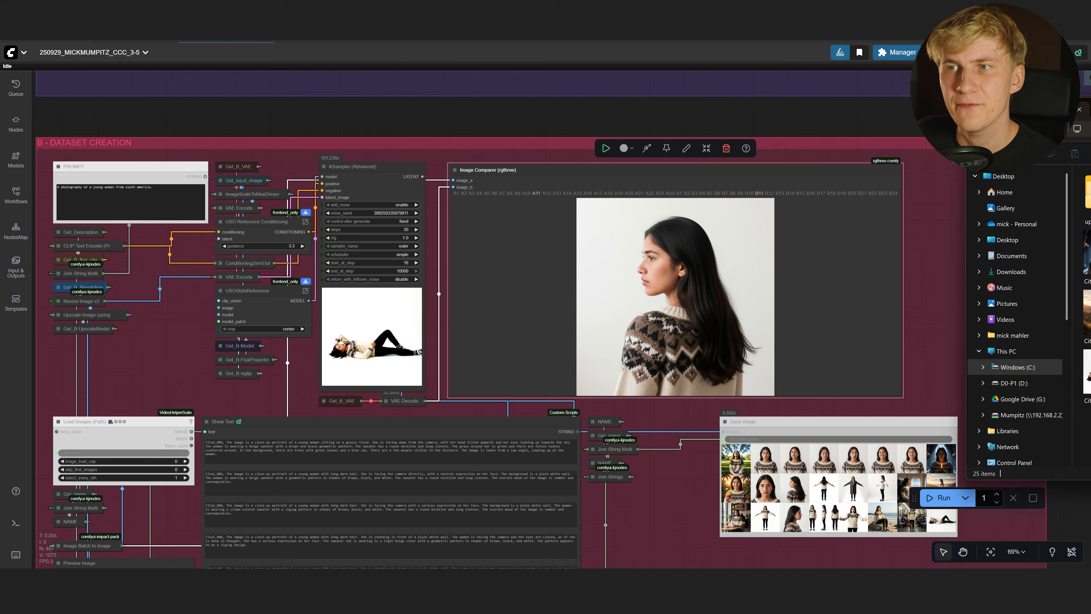
drag(1090, 142, 617, 126)
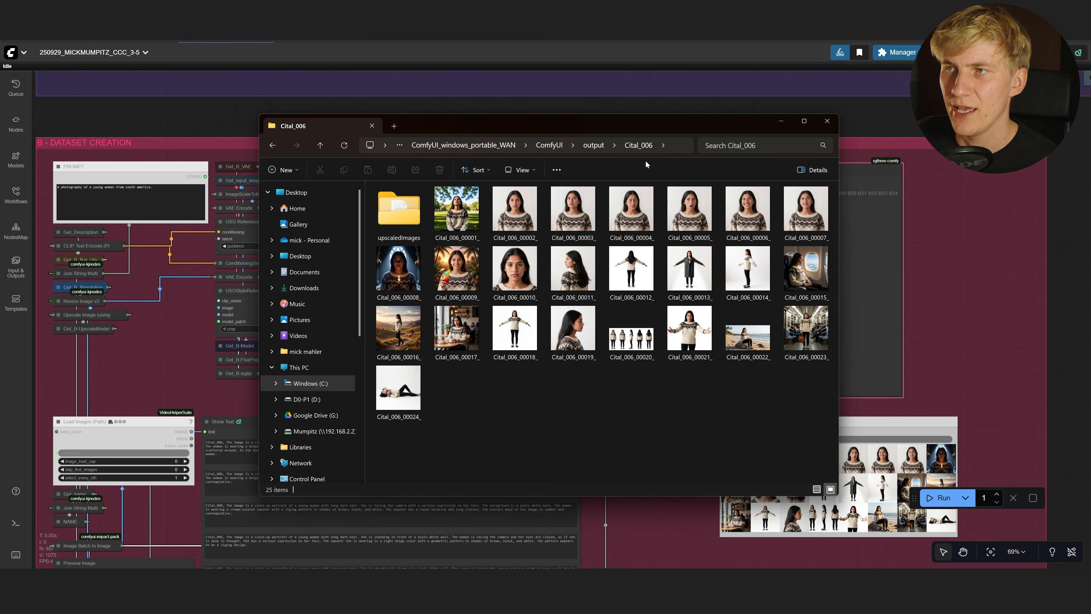
Open the upscaledImages folder and view image 00009's caption file in Notepad
double_click(409, 219)
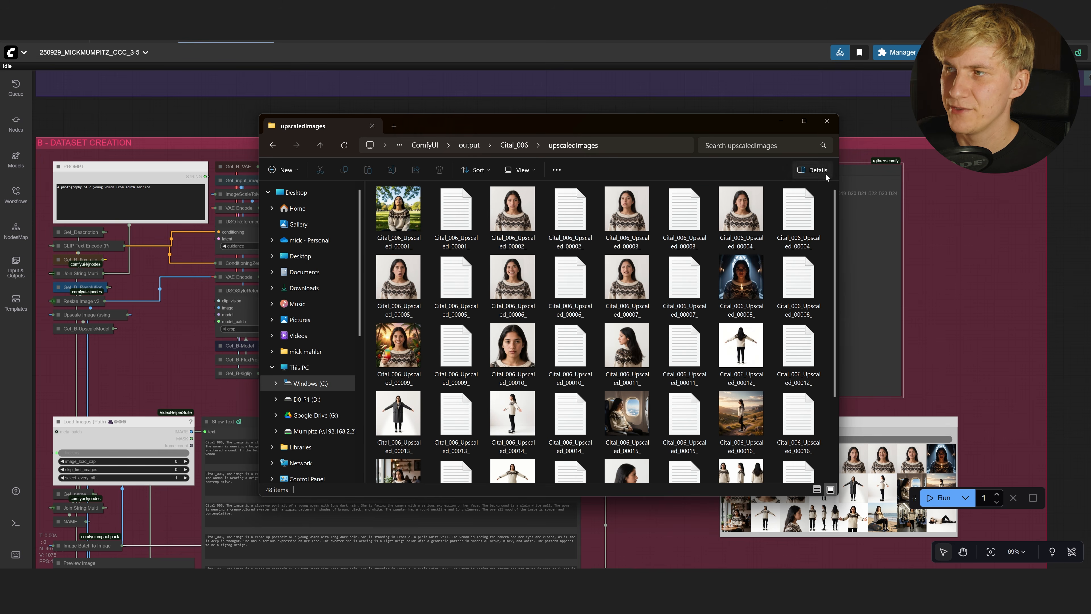
drag(836, 201, 395, 268)
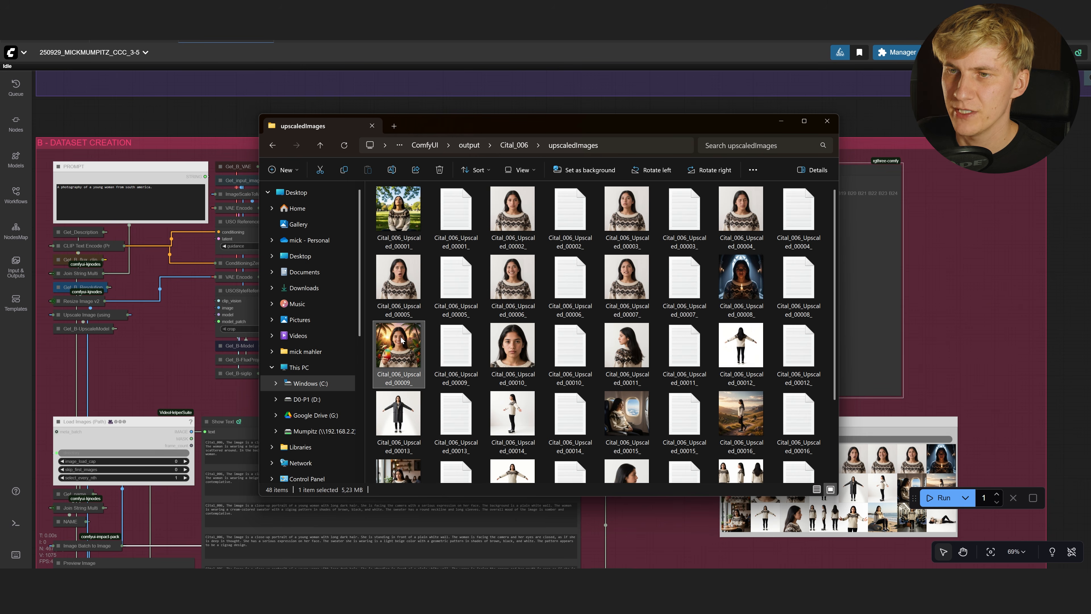
double_click(468, 347)
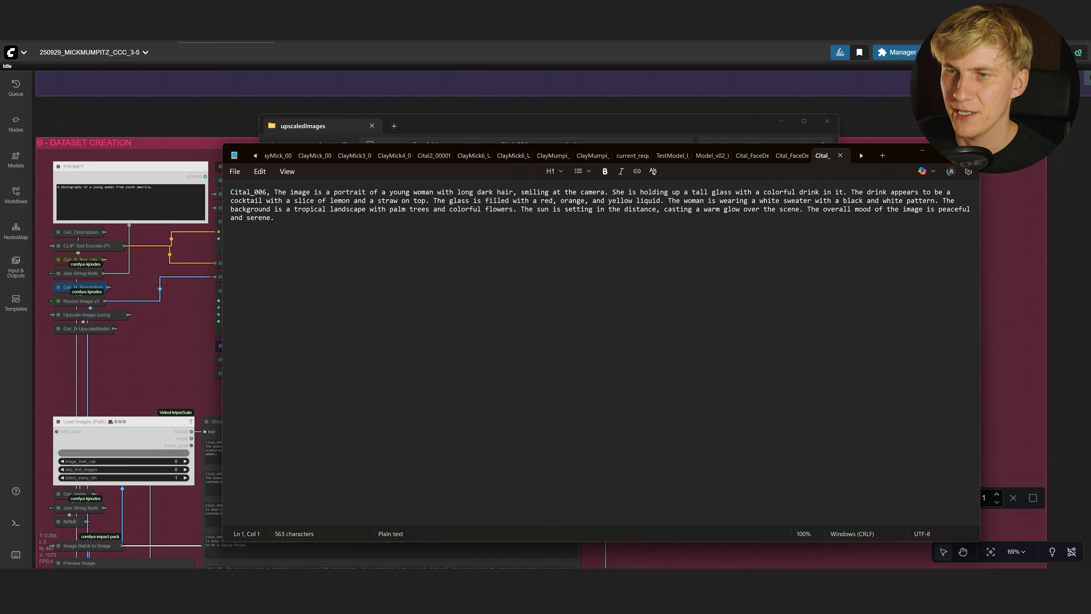
Select the entire 563-character caption text in Notepad
key(ctrl+a)
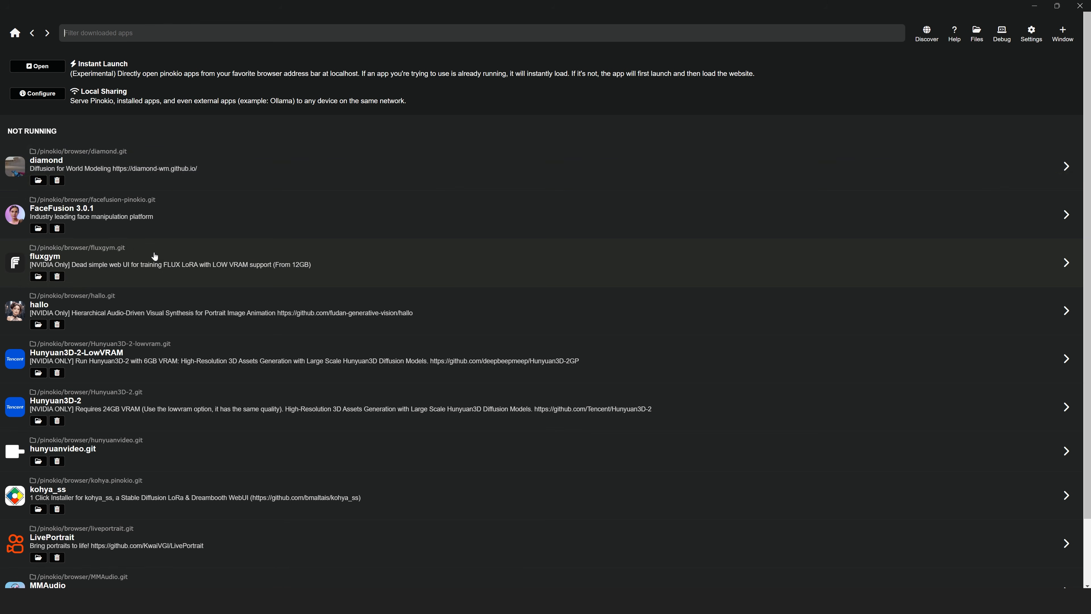
Launch fluxgym in Pinokio and open the upscaledImages folder in File Explorer
click(168, 259)
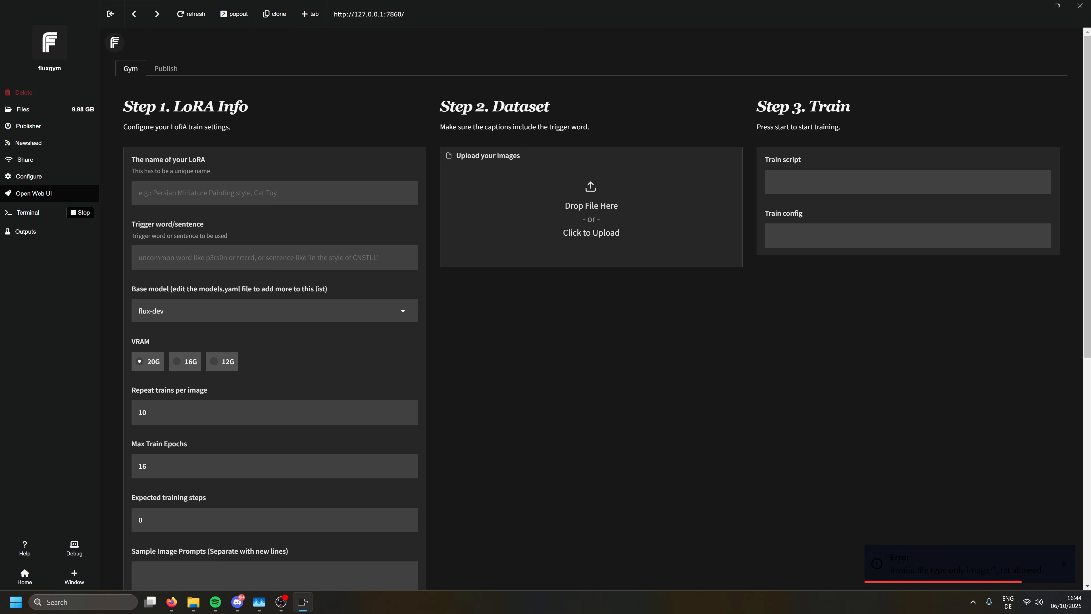
key(alt+Tab)
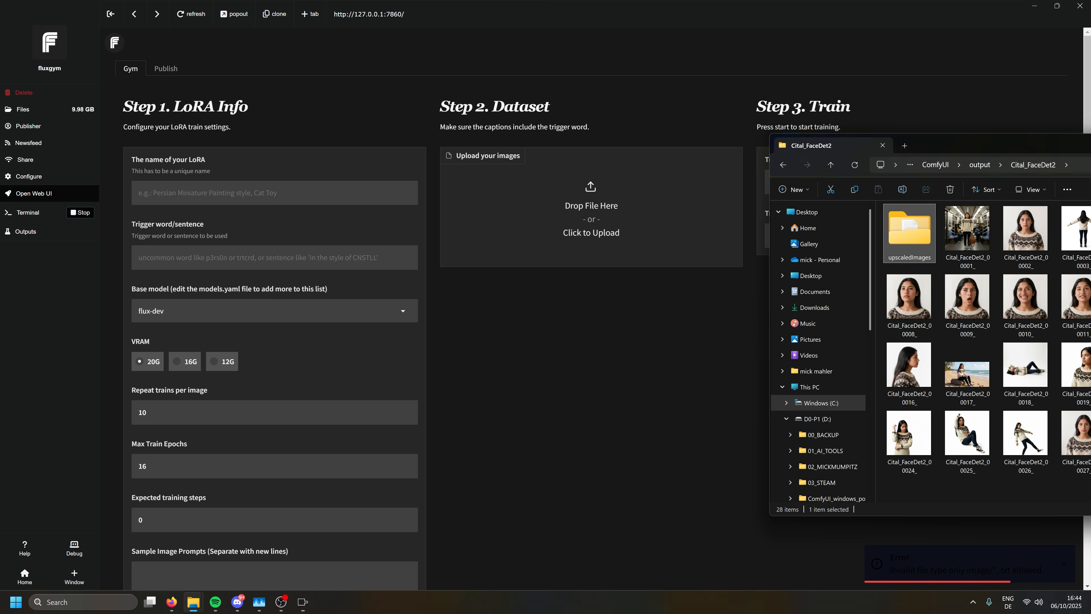
double_click(918, 218)
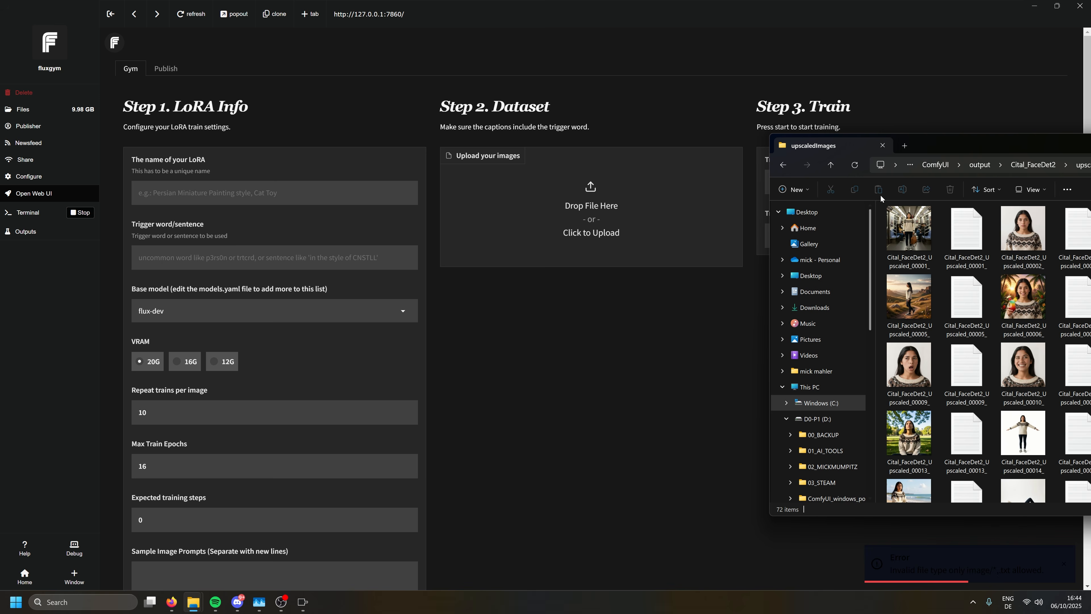
Select 30 upscaled image and caption files and drop them into FluxGym's dataset upload
key(ctrl+a)
scroll(925, 282, down, 5)
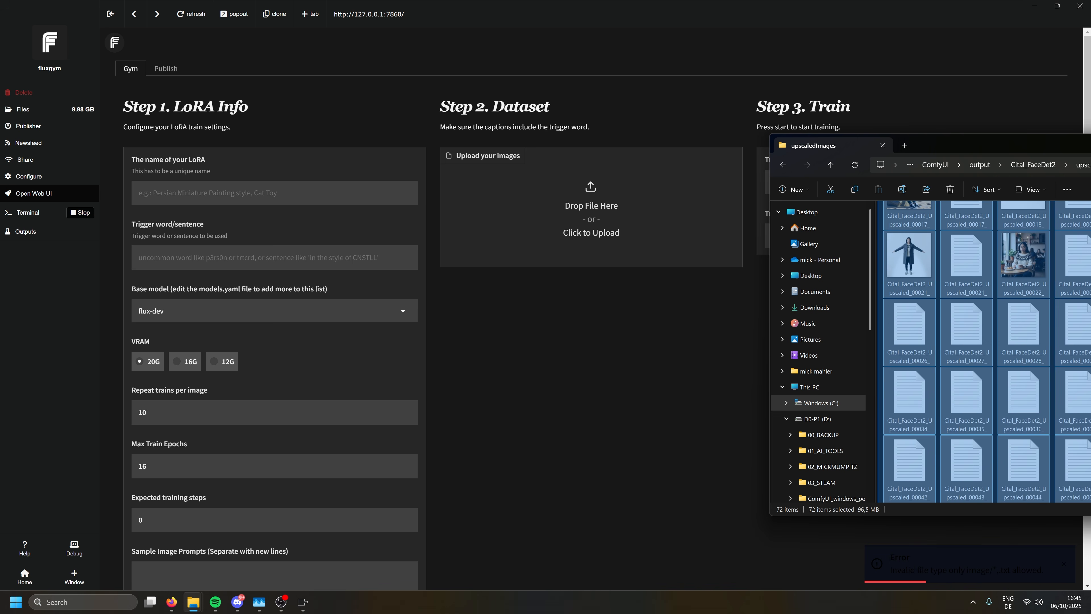
drag(1089, 504, 1090, 284)
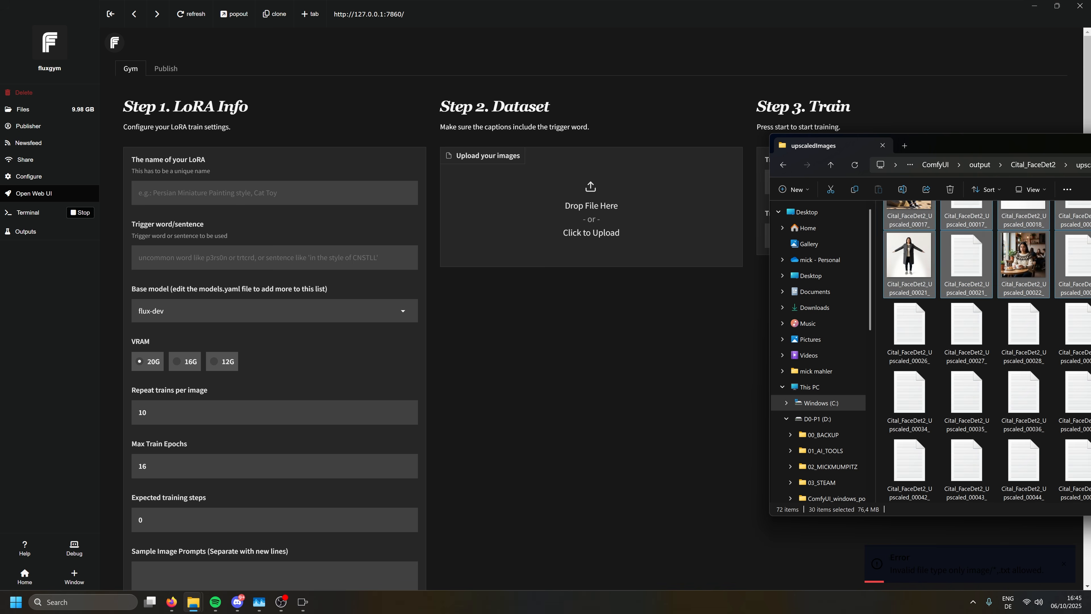
scroll(986, 351, up, 5)
drag(919, 242, 586, 216)
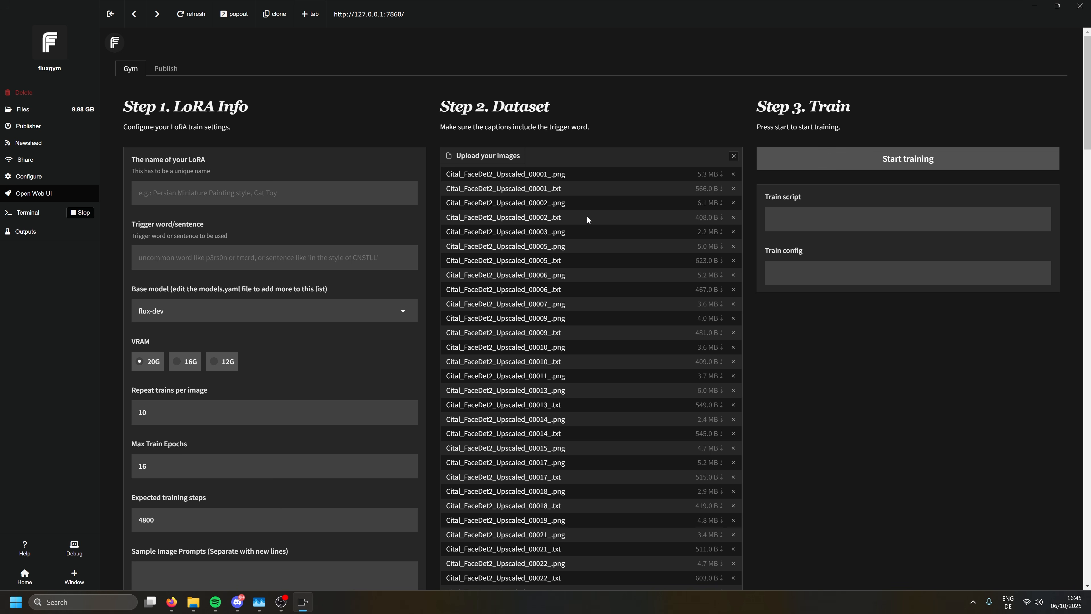
Scroll down FluxGym to review the Cital_Flux_01 captions and generated train script
scroll(821, 296, down, 8)
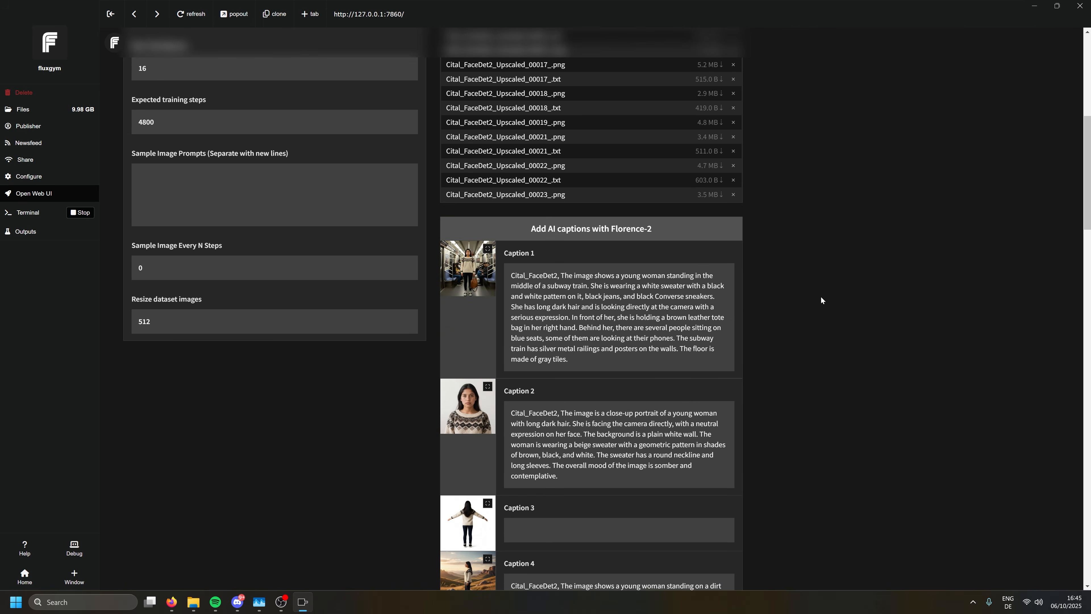
scroll(820, 296, down, 6)
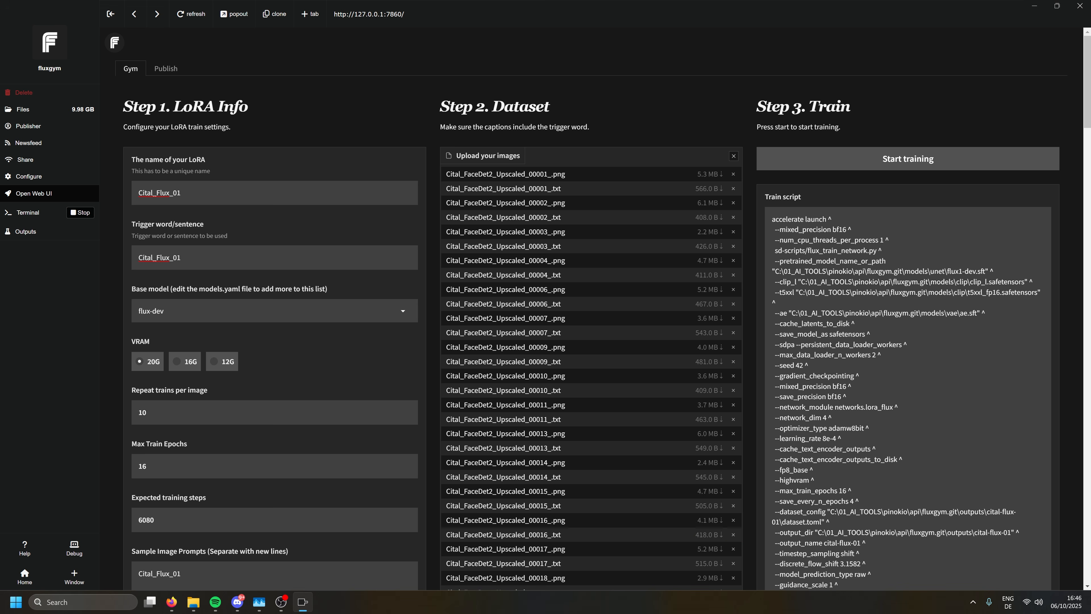
scroll(251, 361, down, 7)
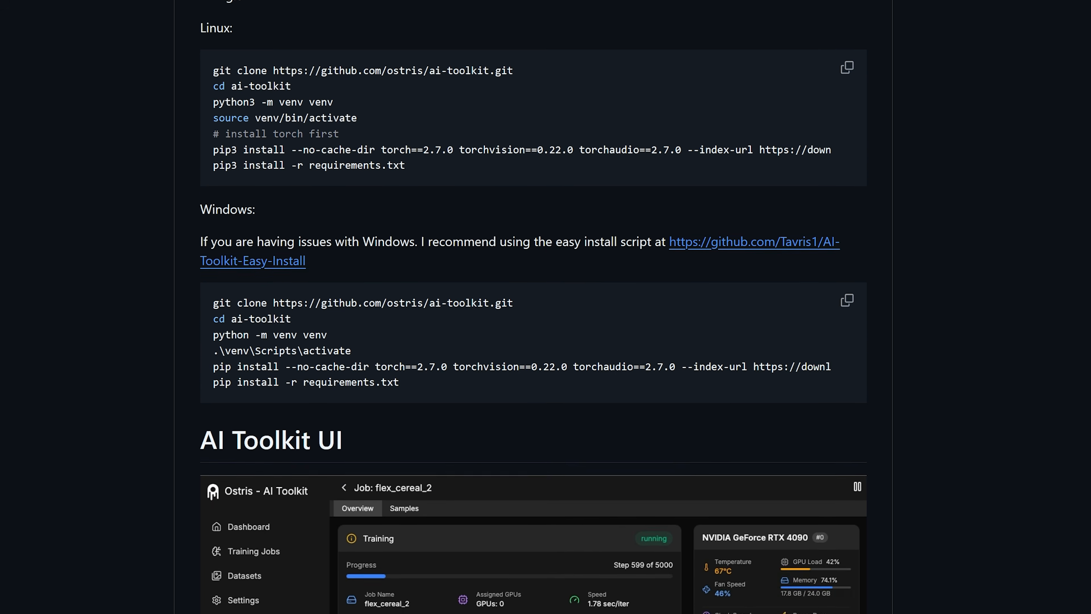
Select the full Windows install command block in the ai-toolkit README
drag(399, 376, 205, 300)
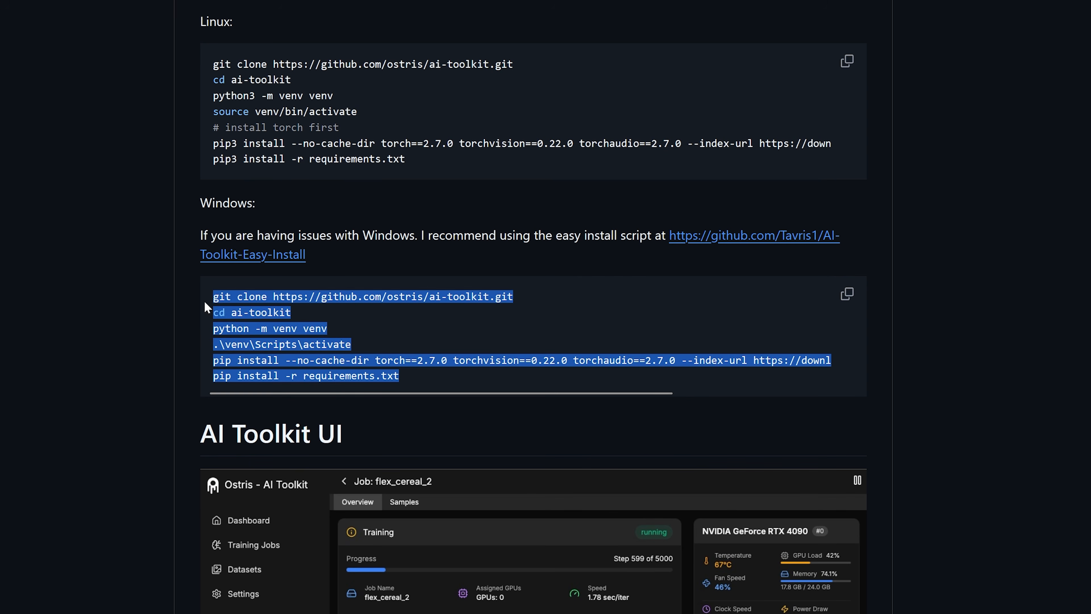
click(204, 300)
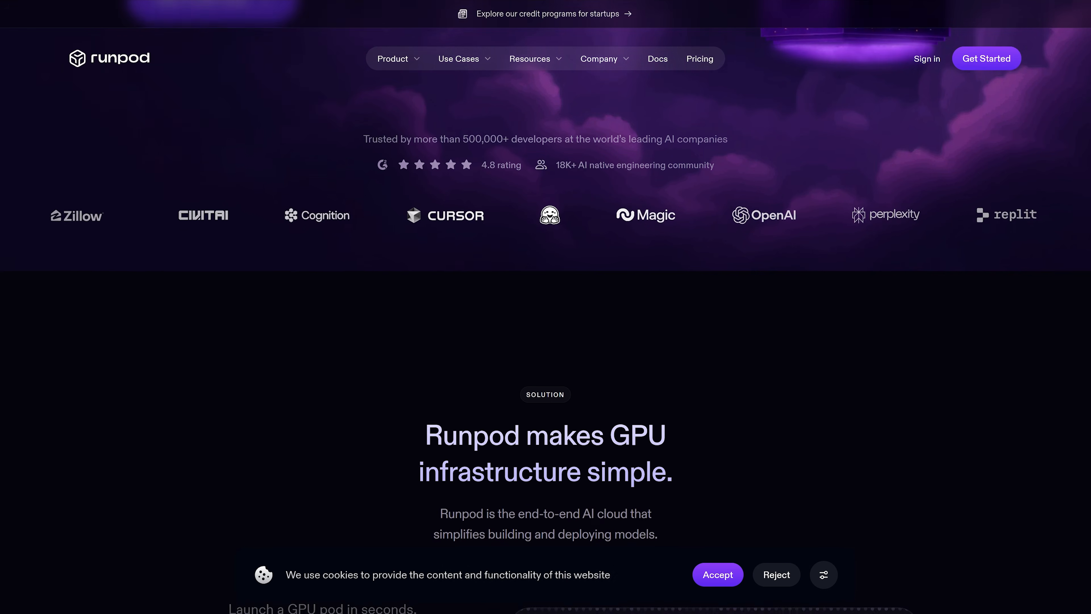
Scroll up the RunPod Billing page showing the -$0.01 balance and $10 credit
scroll(546, 307, up, 3)
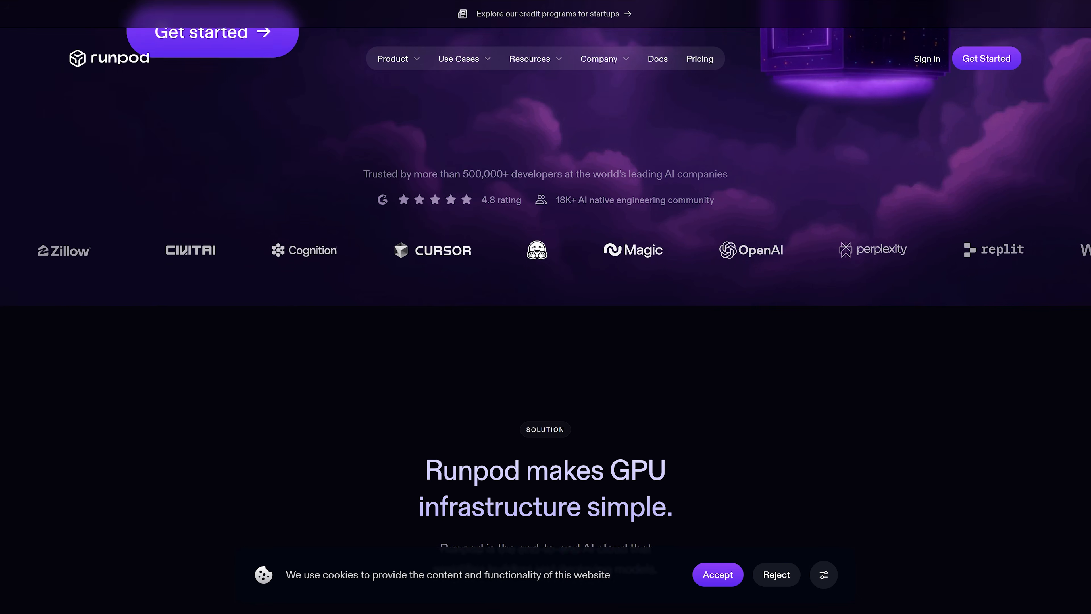
scroll(546, 307, up, 3)
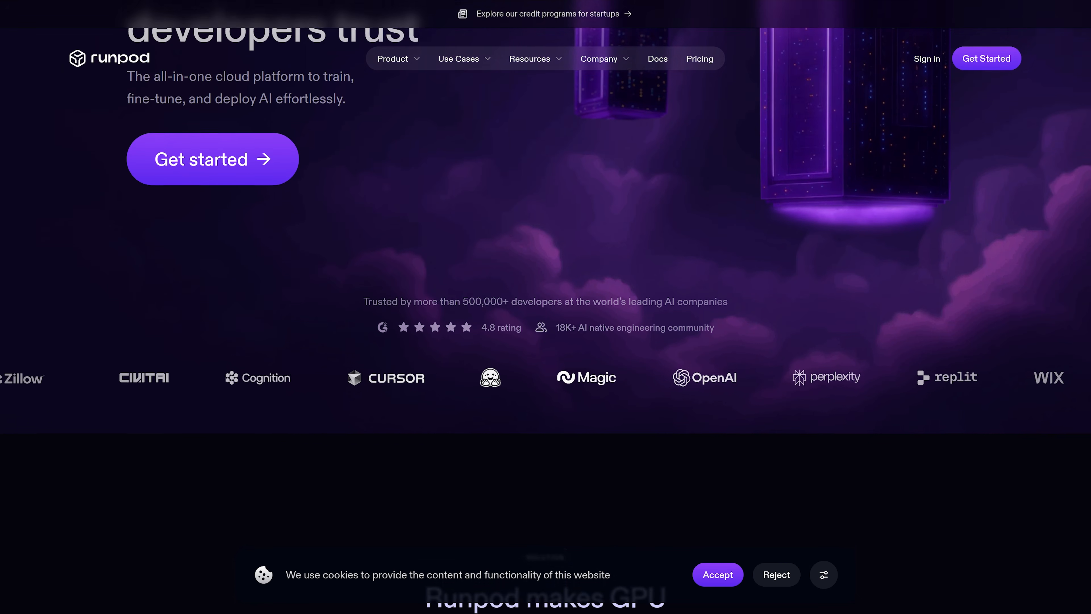
scroll(545, 307, up, 3)
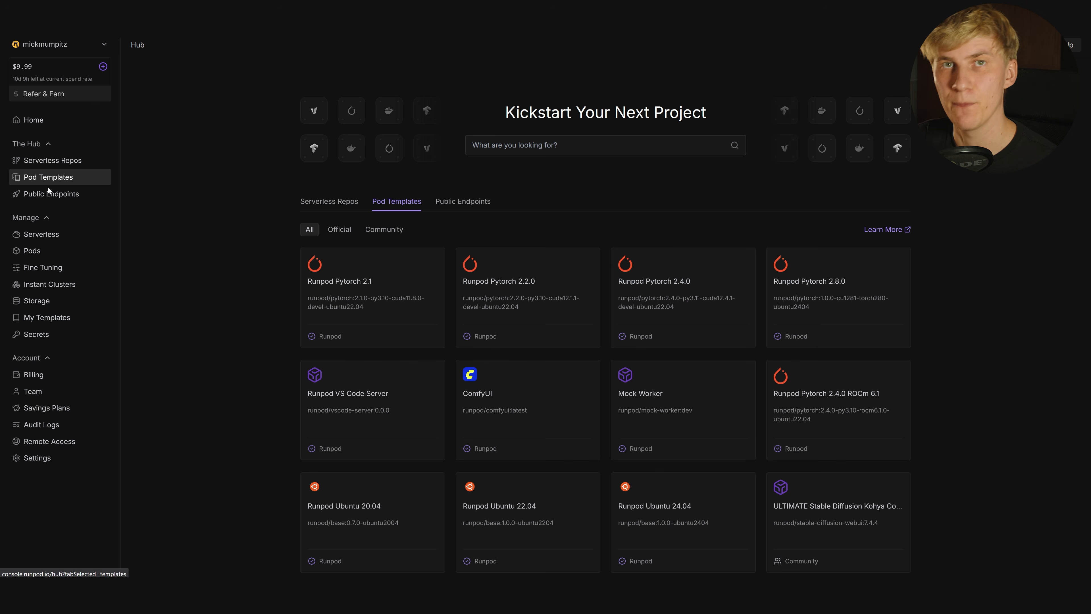
Search the Hub for 'ai toolk', open the official AI Toolkit - ostris template and deploy a pod
click(575, 145)
text(ai toolk)
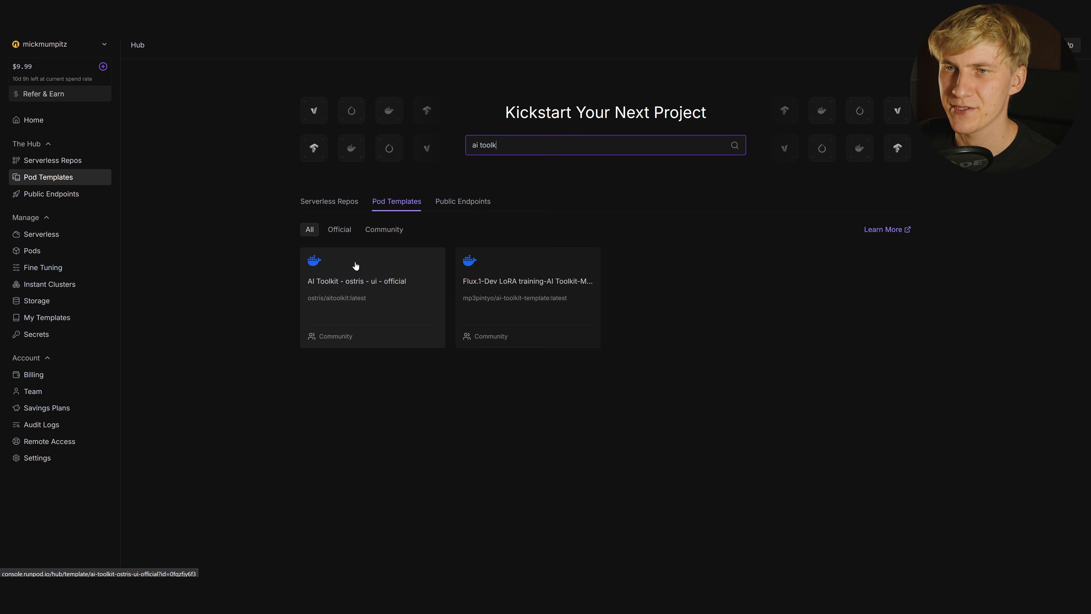
click(371, 295)
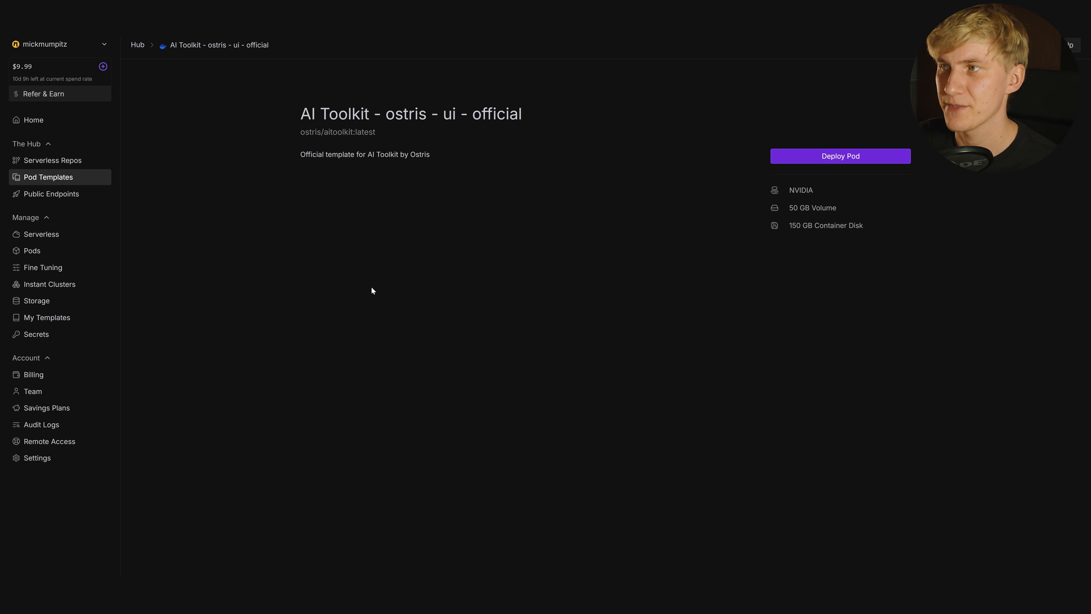
click(841, 156)
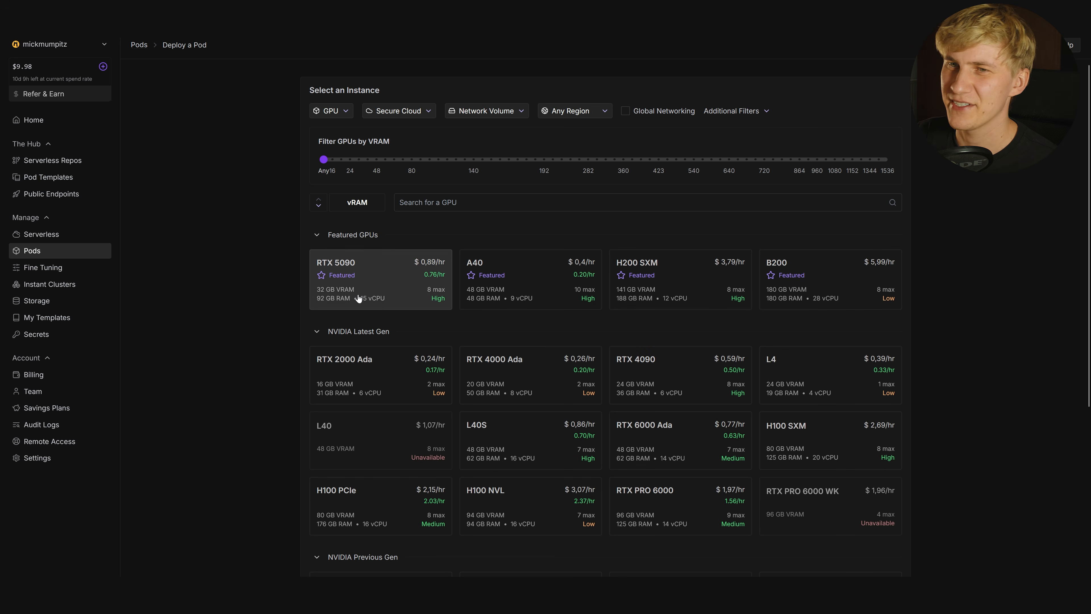
Select the on-demand RTX PRO 6000 GPU at $1.97/hr for the pod
mouse_move(343, 270)
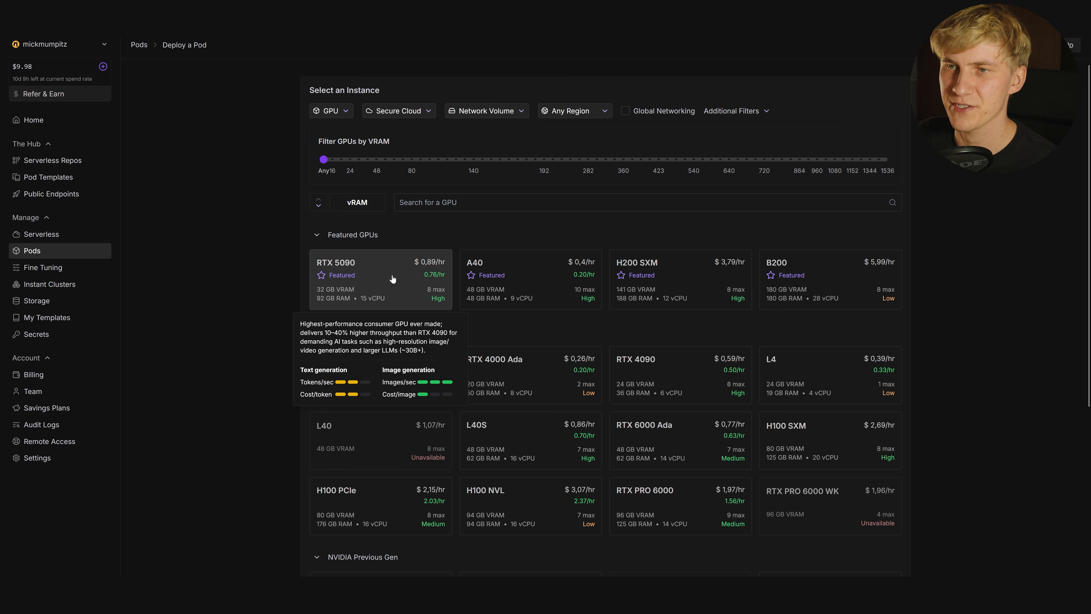
click(651, 501)
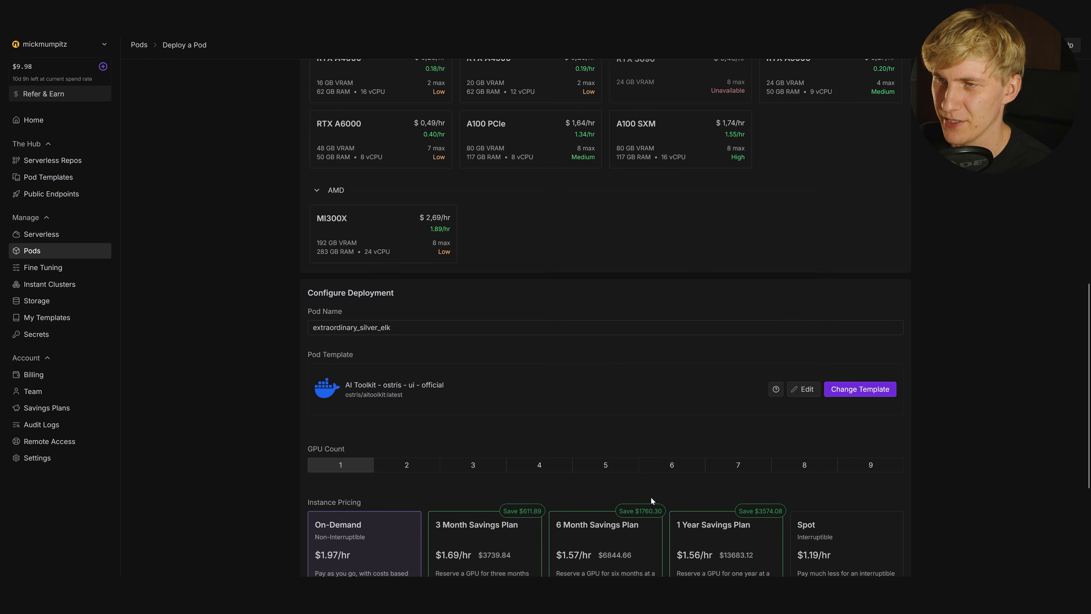
scroll(542, 415, down, 1)
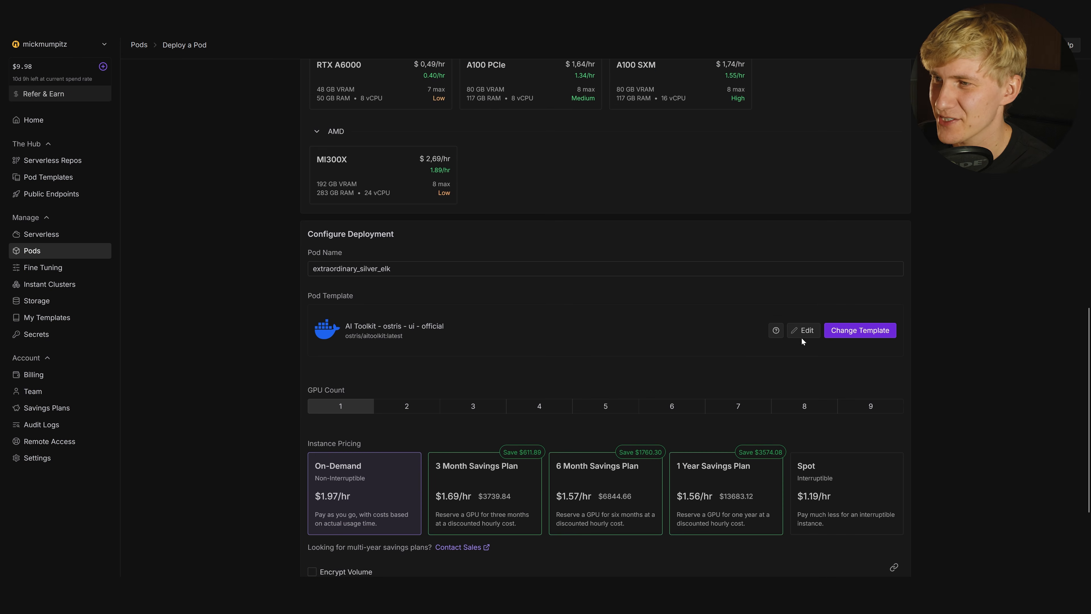
scroll(376, 345, down, 3)
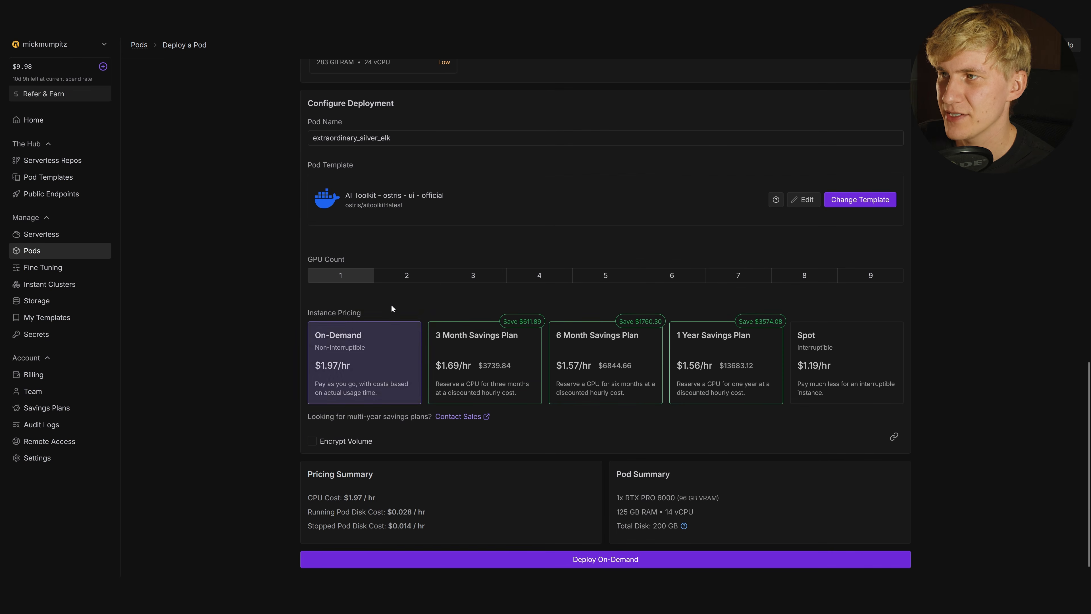
Change the pod template to AI Toolkit and open its overrides for editing
click(845, 202)
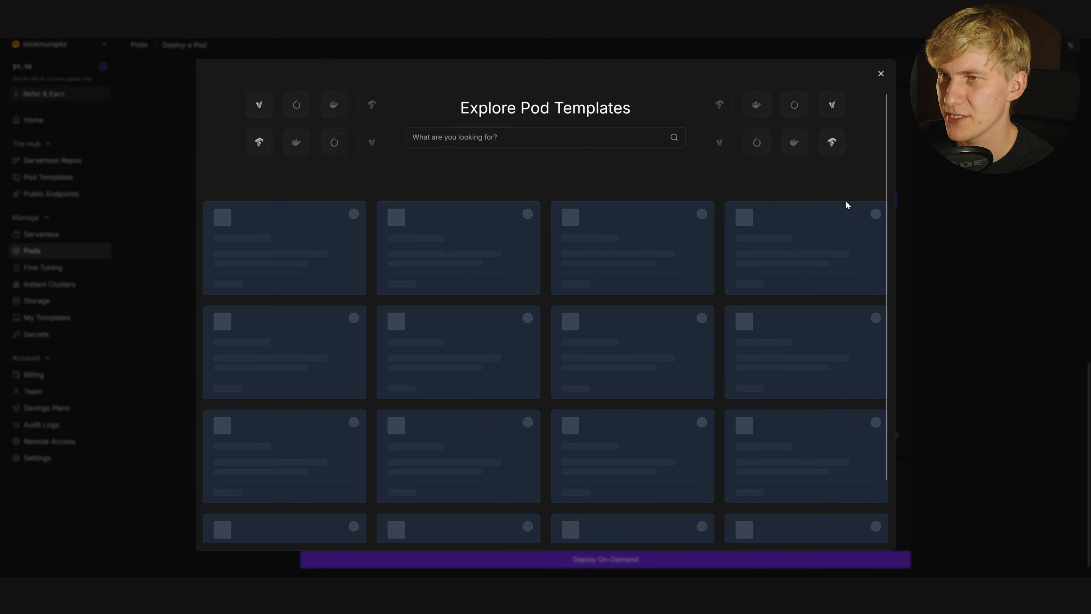
scroll(680, 129, down, 7)
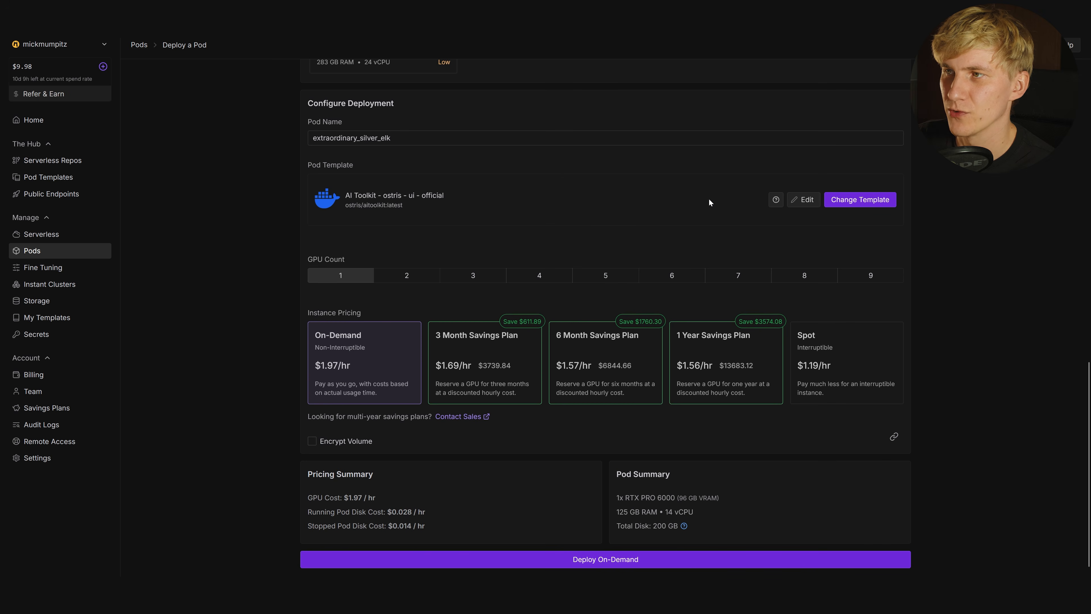
click(803, 200)
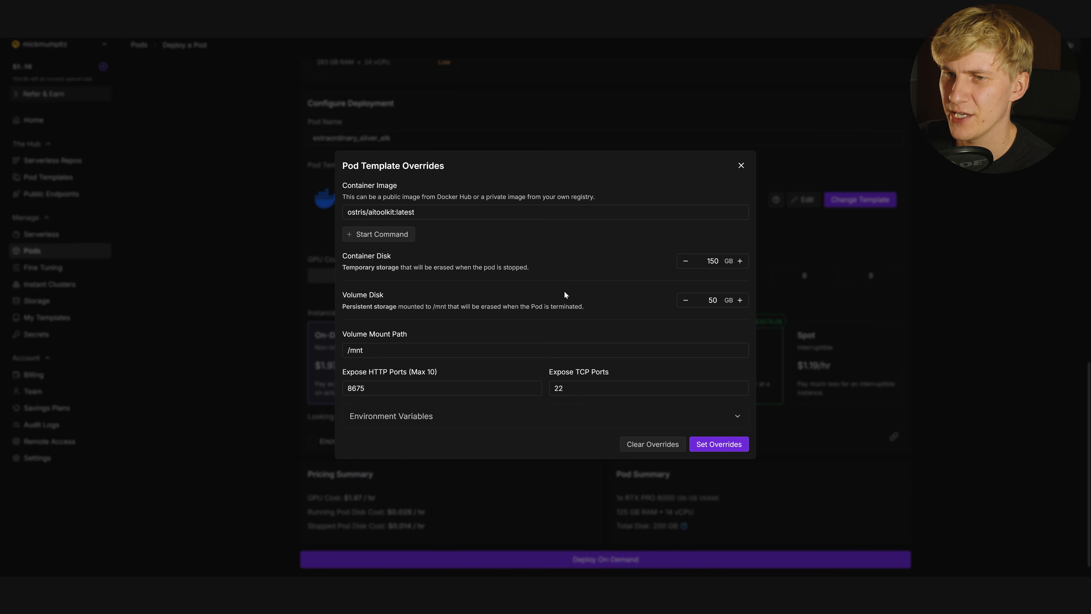
Set the AI_TOOLKIT_AUTH password in the template variables and deploy the pod on demand
click(400, 416)
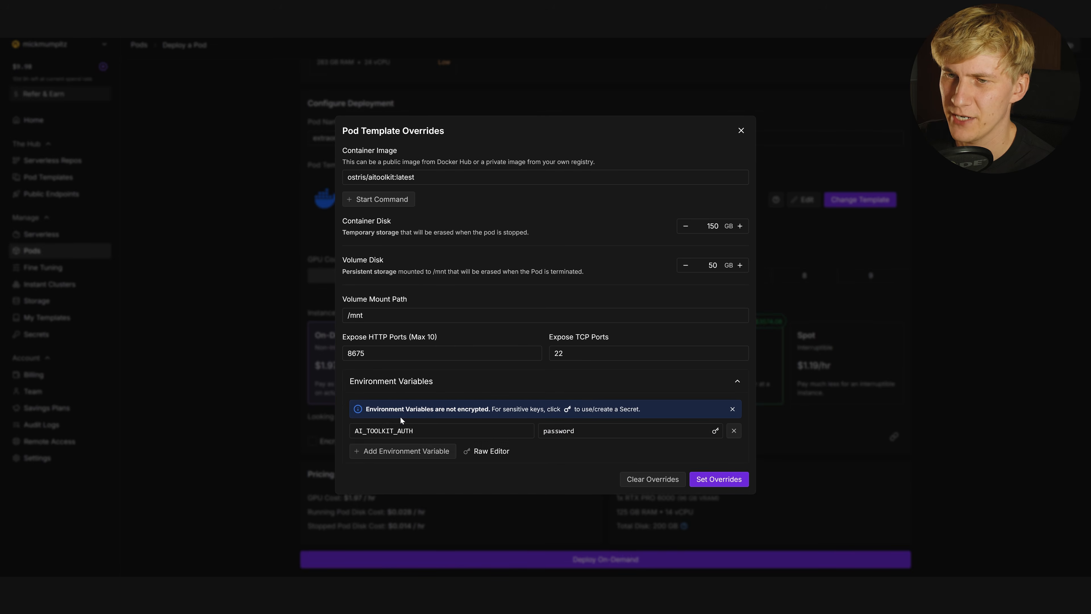
click(584, 427)
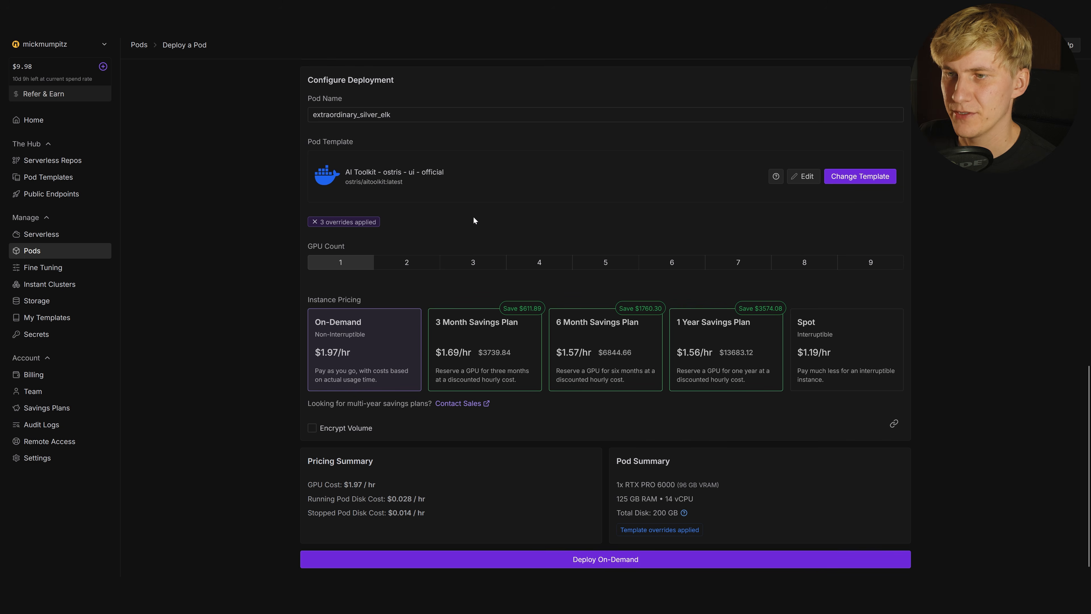
click(598, 558)
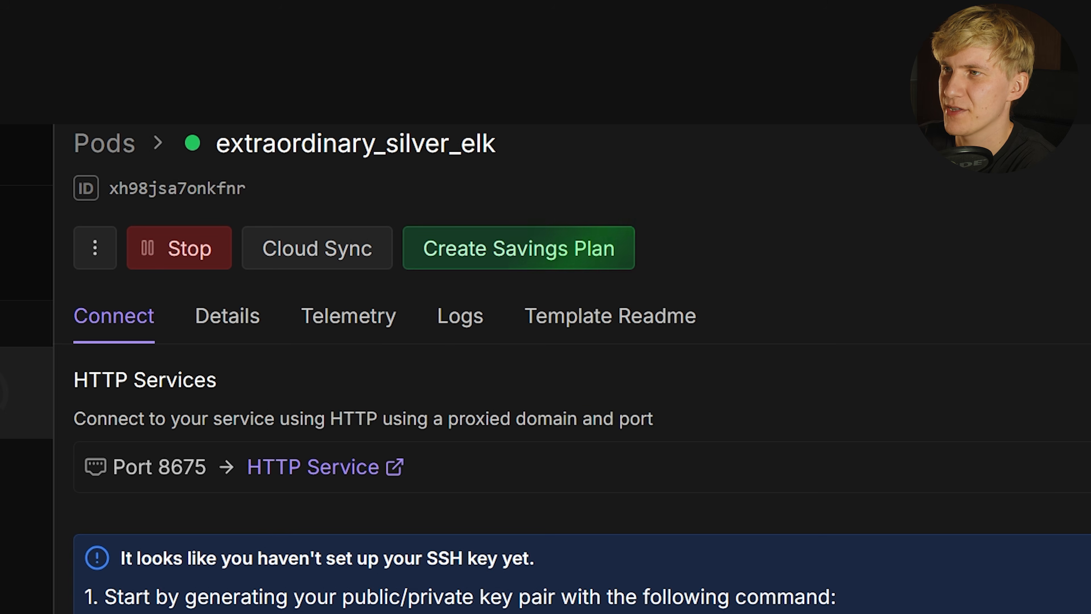
Open the pod's AI Toolkit web service on port 8675 and log in with the password
click(310, 473)
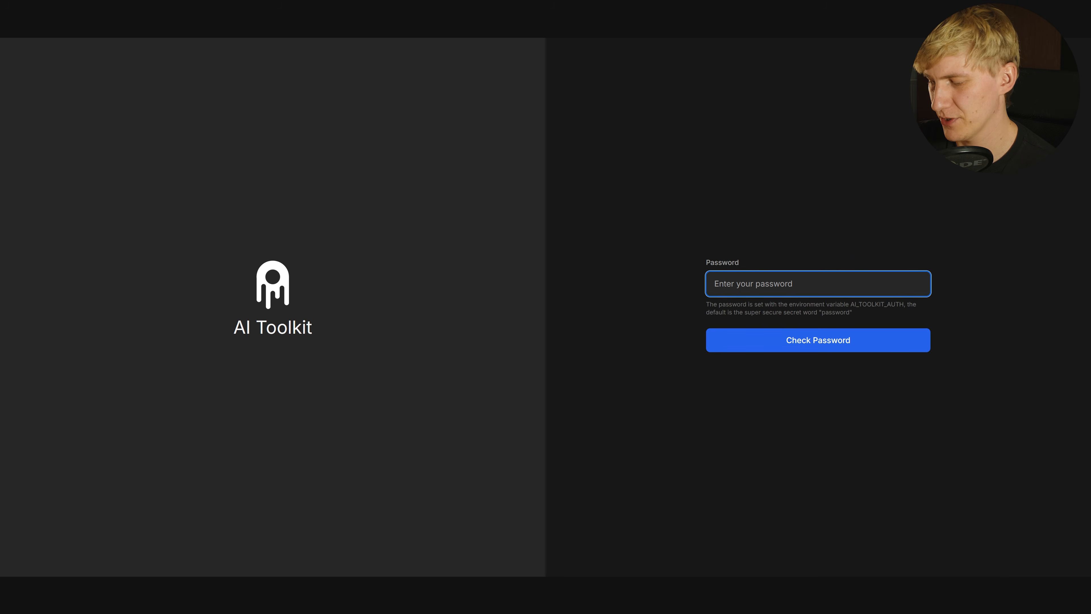
text(password)
key(Return)
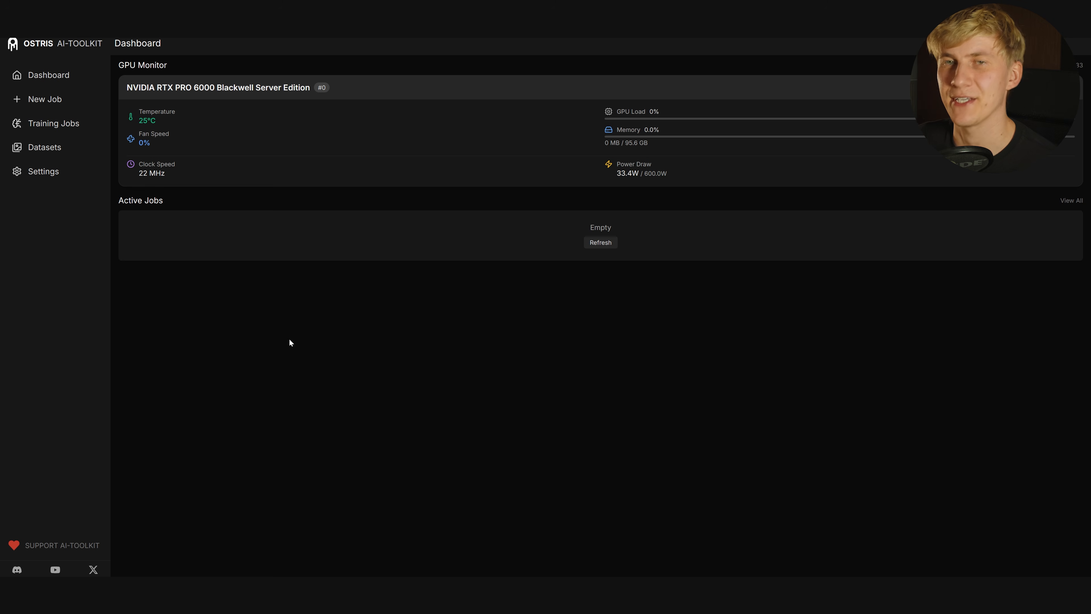
Create dataset cital_003 and upload the upscaled images of the woman into it
click(39, 153)
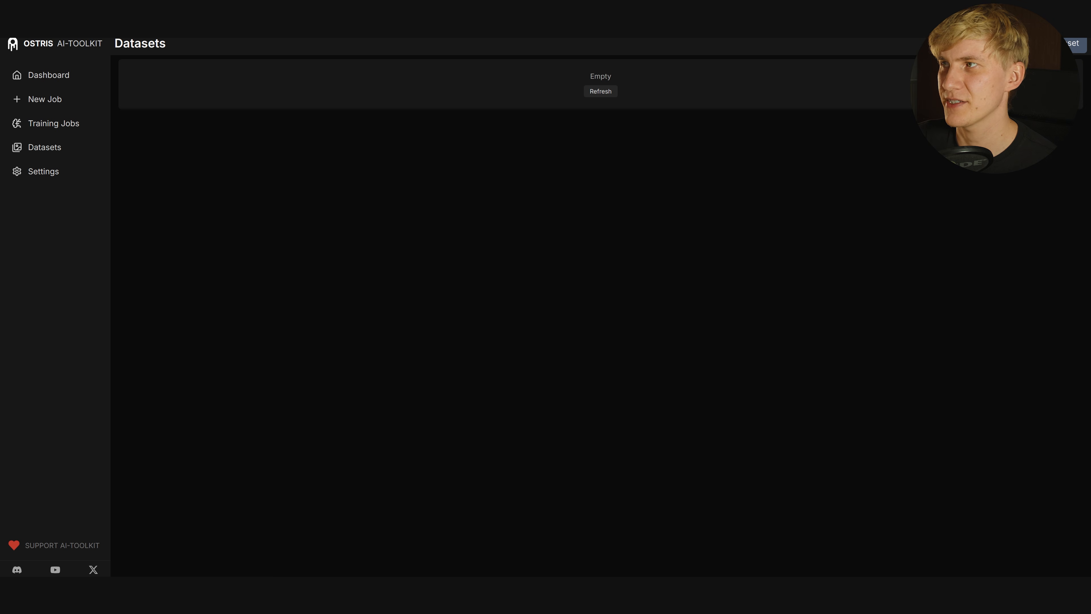
click(1075, 45)
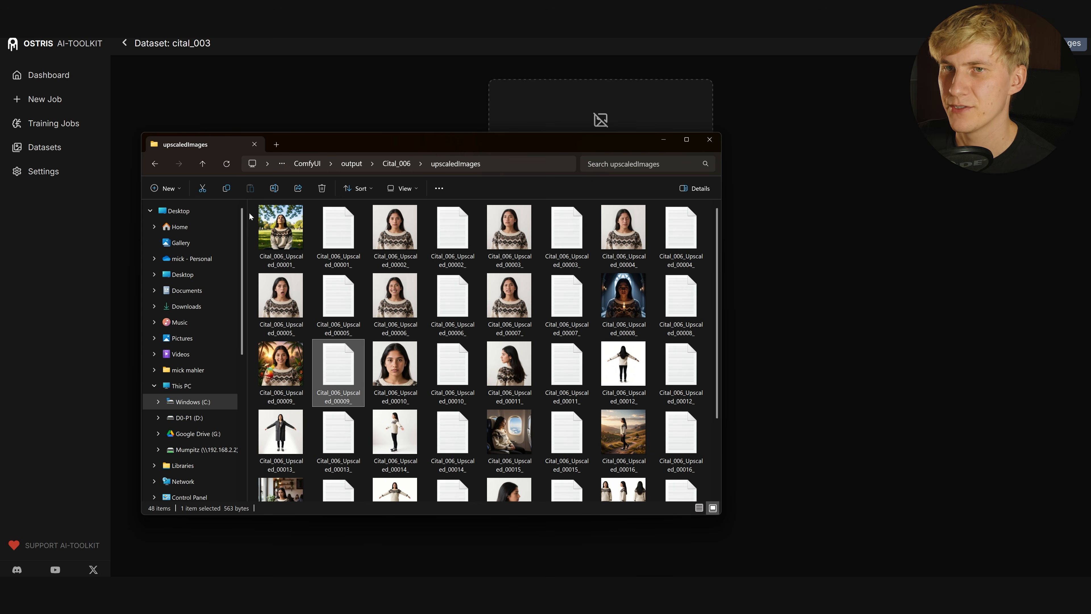
drag(253, 204, 726, 494)
drag(464, 282, 614, 123)
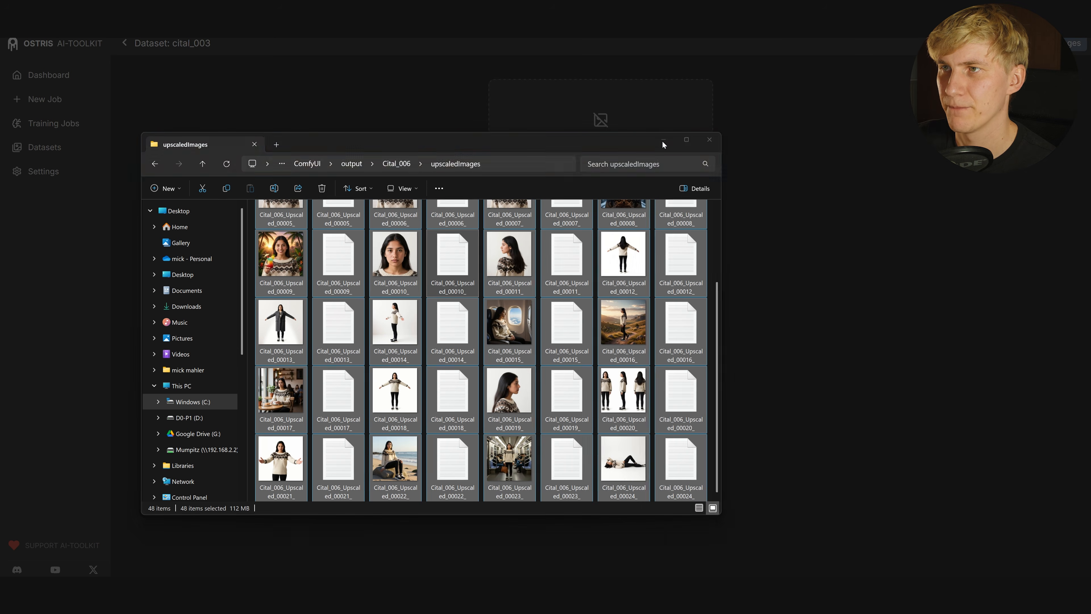
click(664, 141)
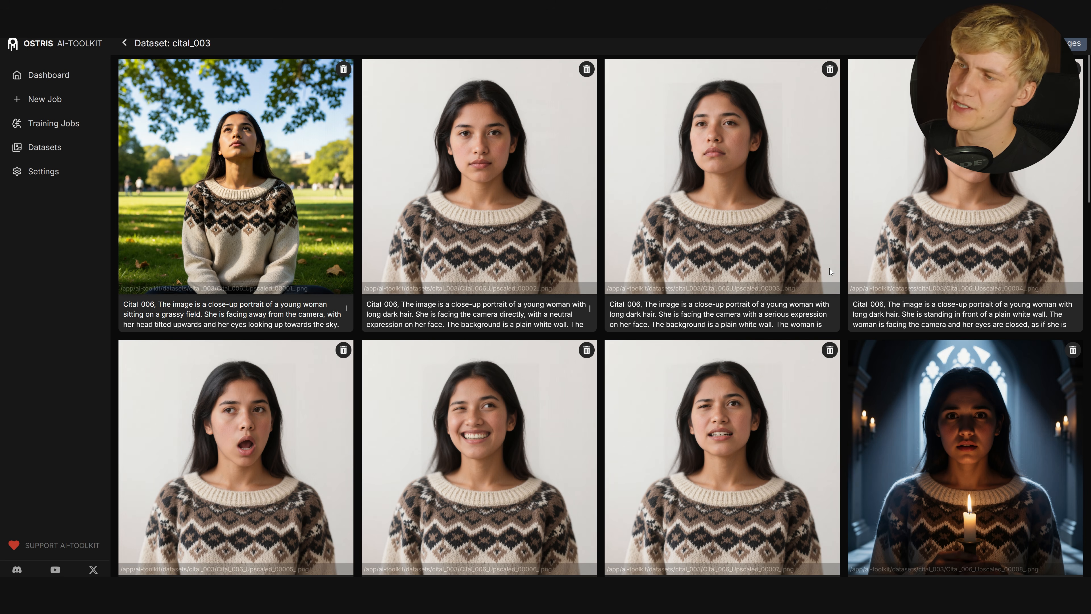
Delete the unwanted images from the dataset, including the three-view turnaround
scroll(988, 314, down, 3)
scroll(571, 313, down, 3)
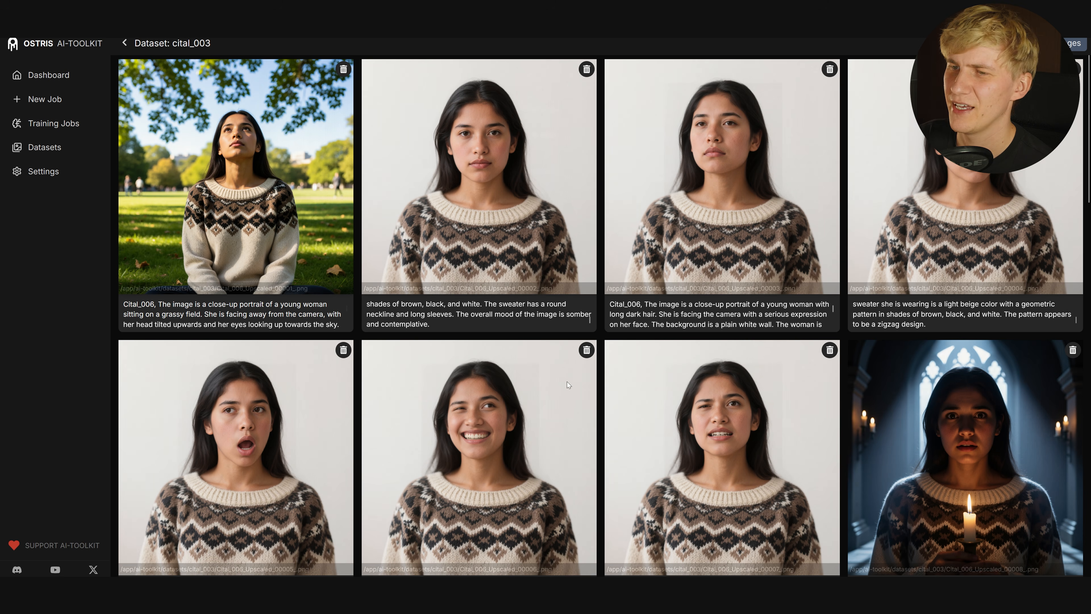
scroll(569, 371, down, 4)
scroll(567, 382, down, 5)
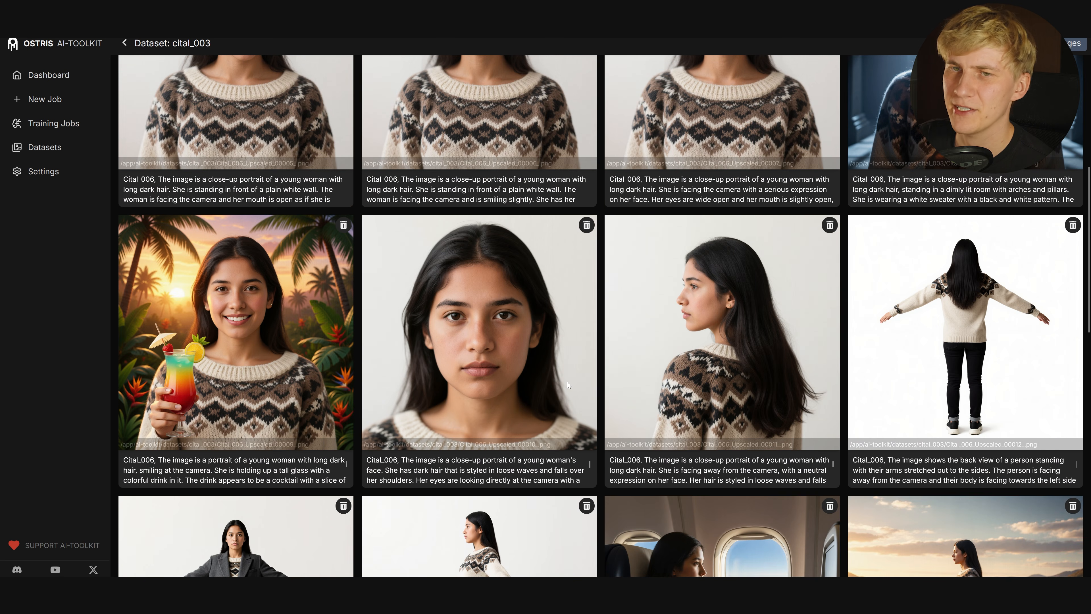
scroll(554, 374, up, 9)
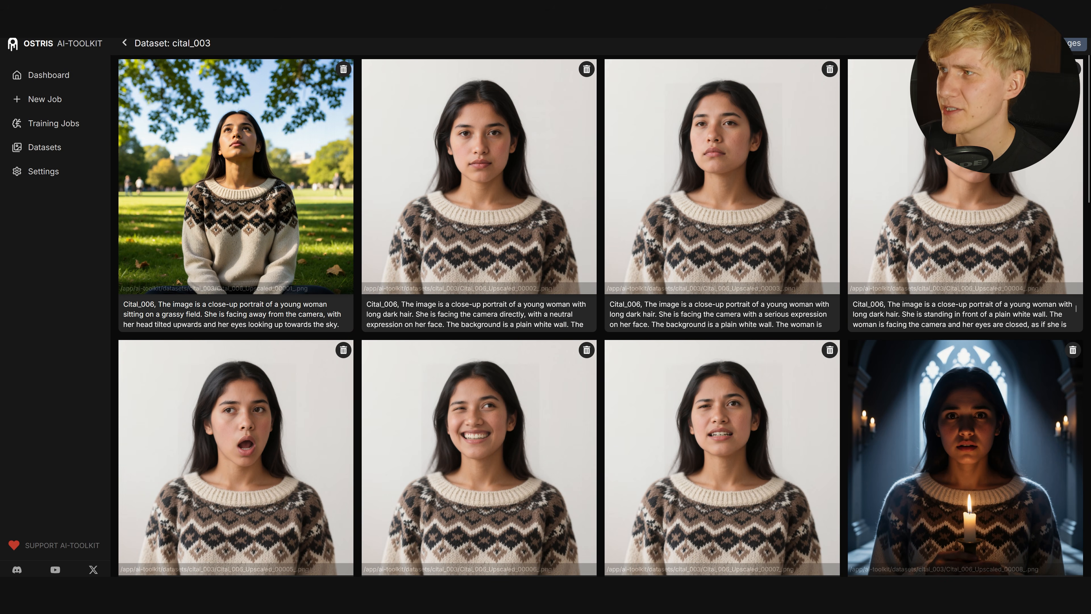
click(1072, 69)
click(643, 333)
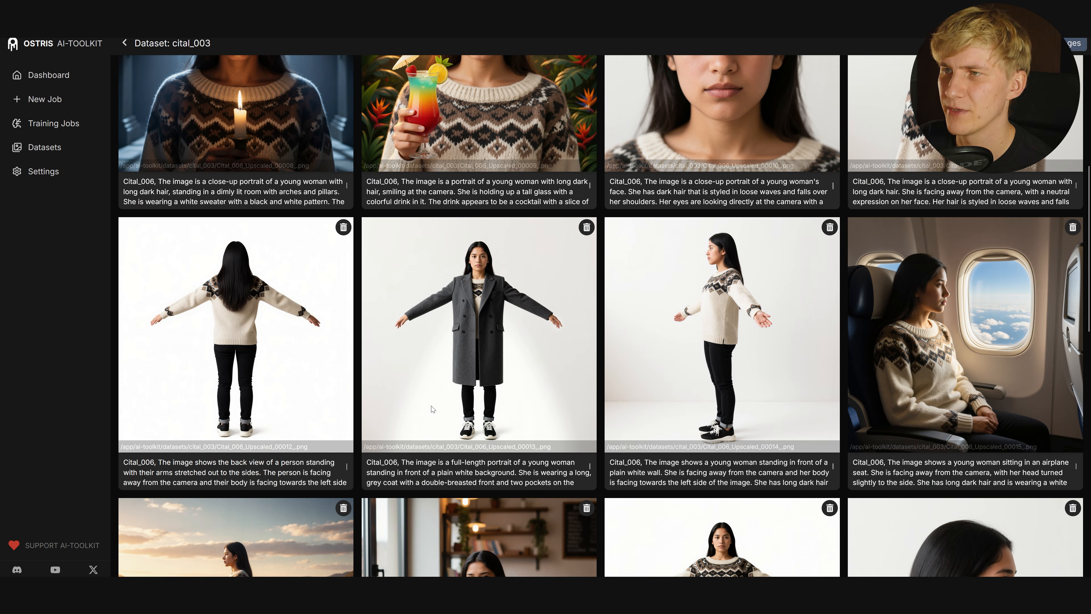
scroll(243, 325, down, 15)
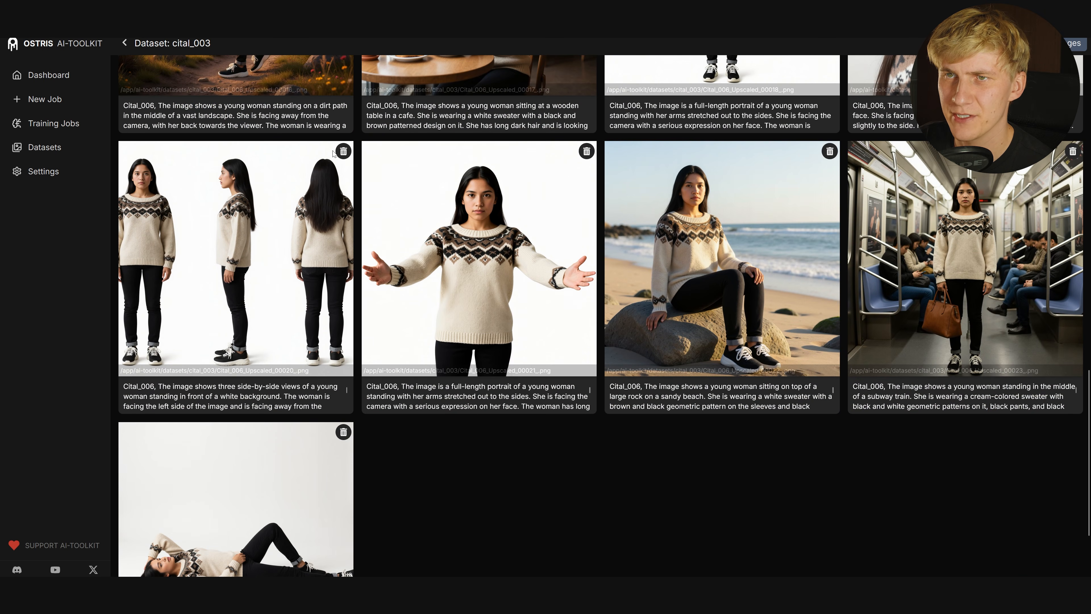
click(343, 151)
click(644, 333)
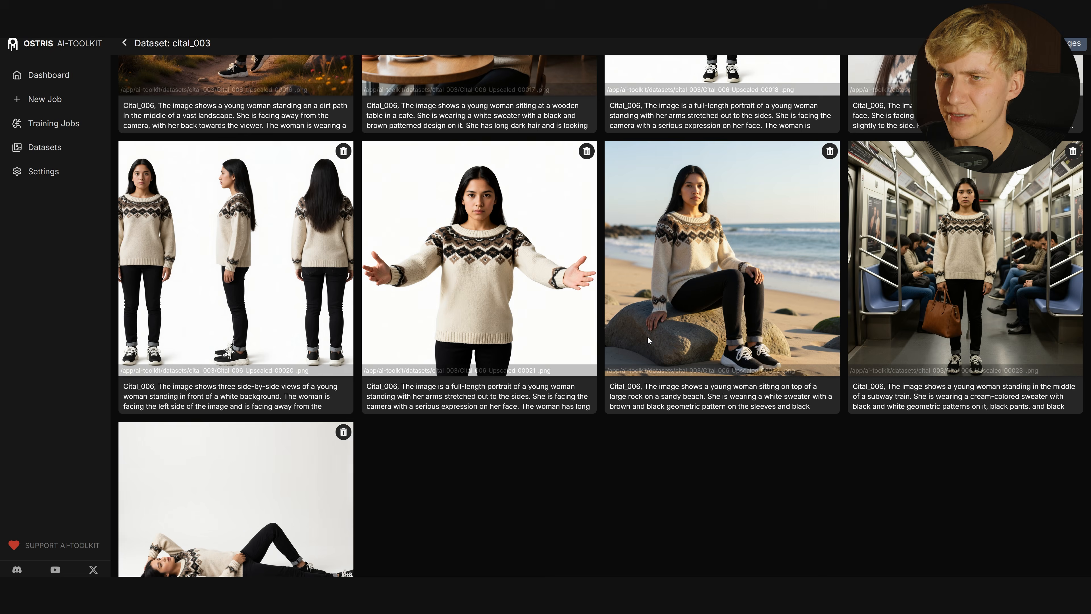
middle_click(845, 300)
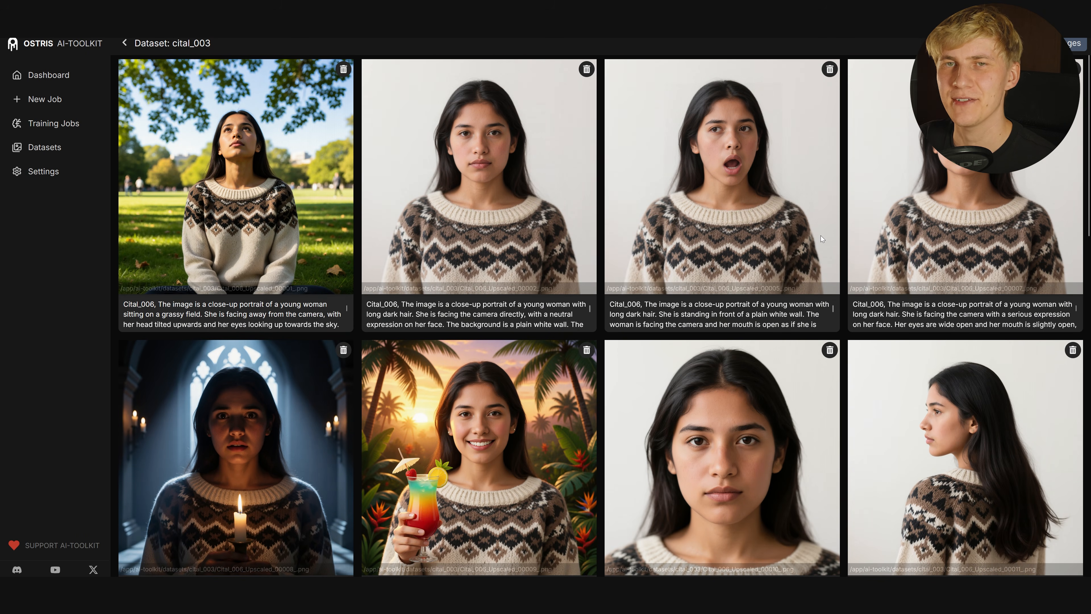
Start a new training job named Cital_003
click(55, 101)
key(ctrl+a)
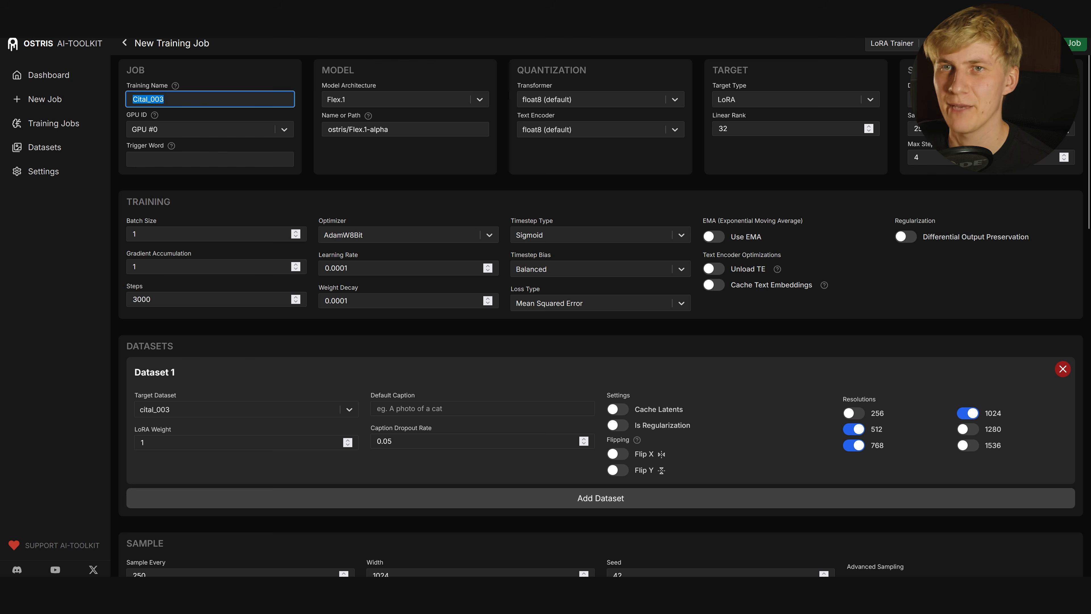
click(287, 82)
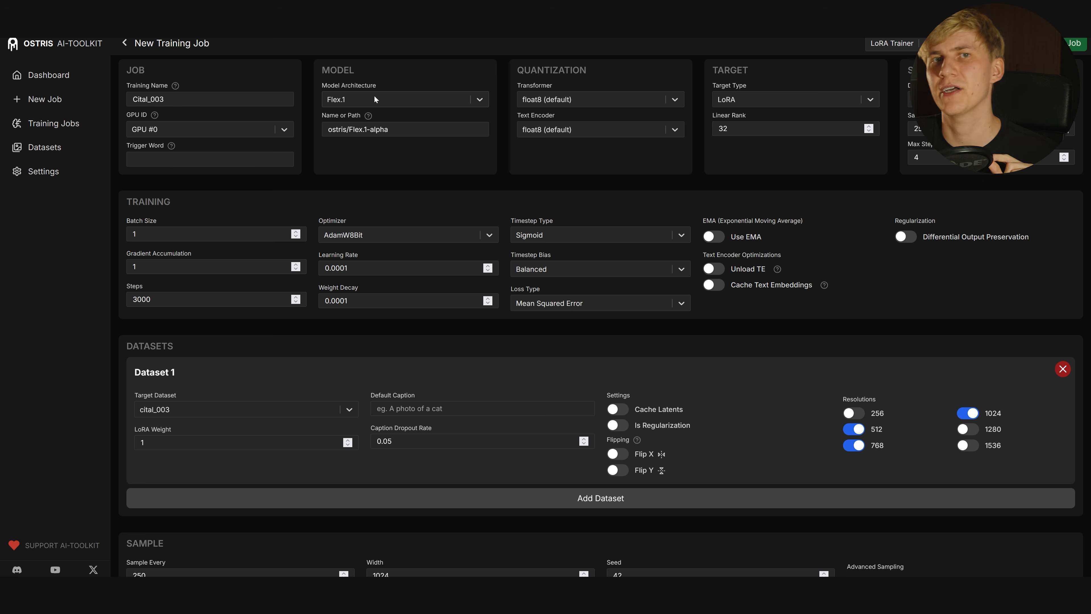
Set the model to Wan 2.1 (14B), Save Every to 500, and target dataset cital_003
click(374, 95)
click(368, 108)
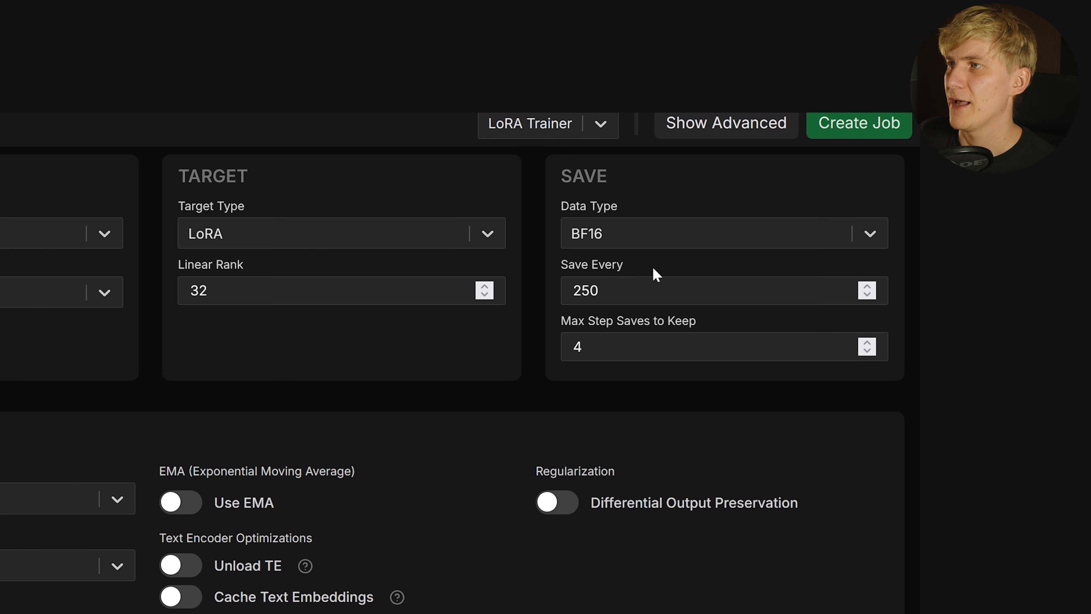
double_click(599, 290)
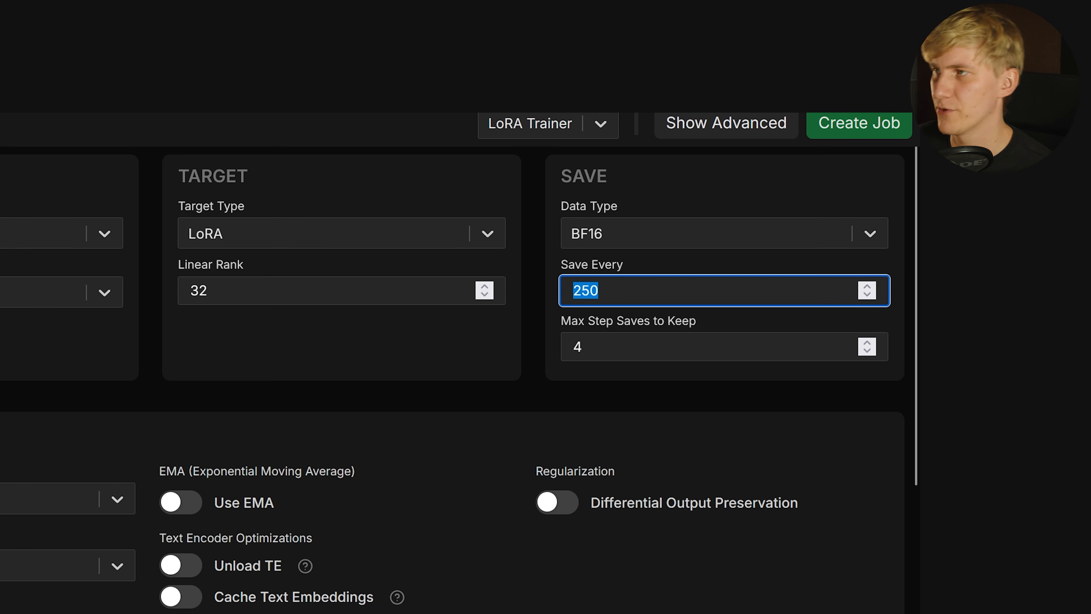
text(500)
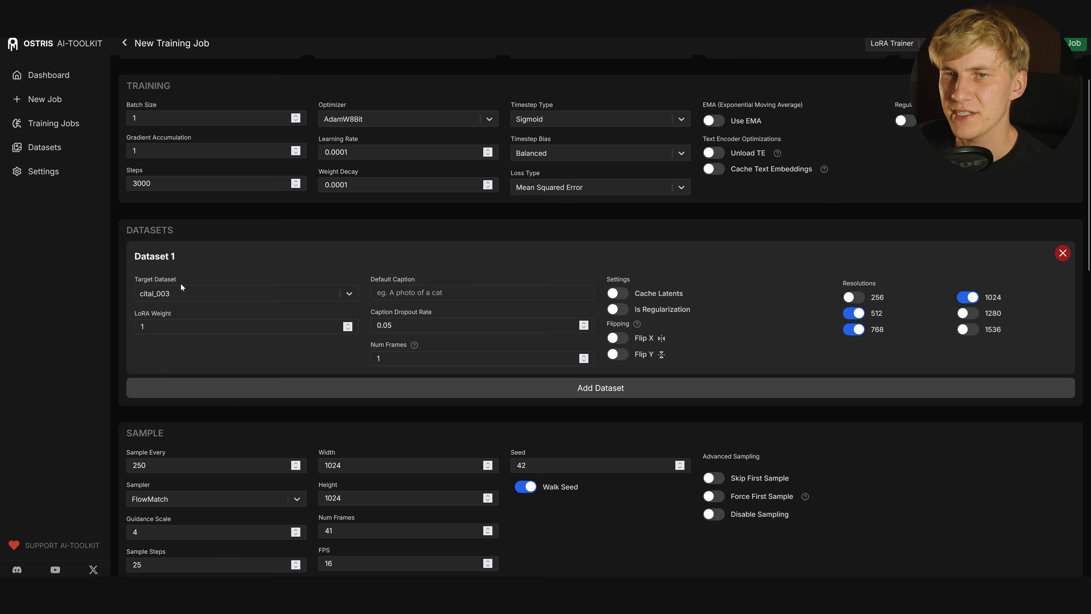
click(155, 296)
click(187, 317)
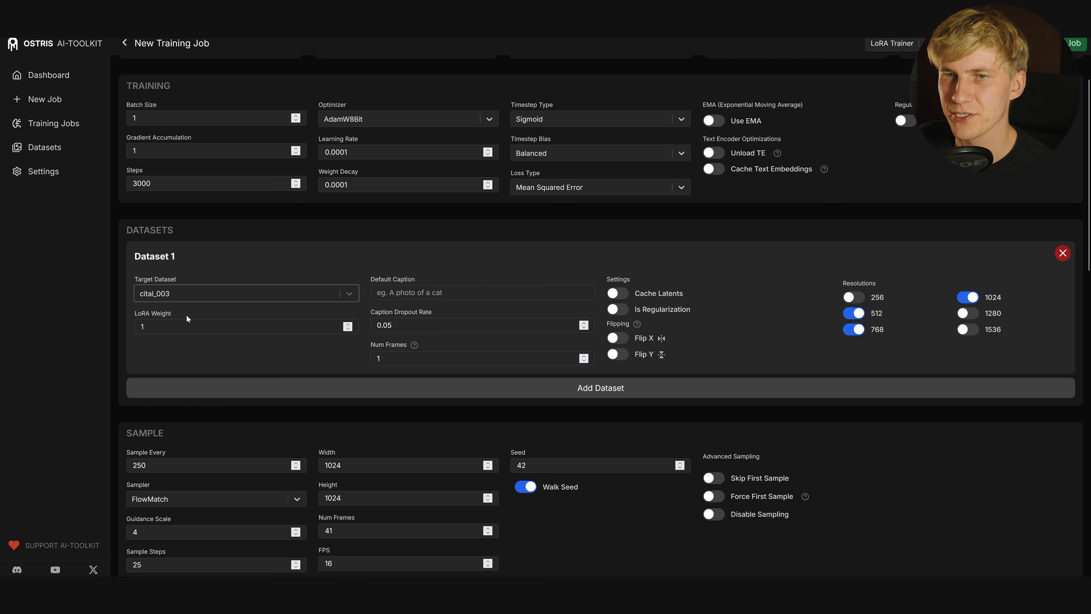
Change Sample Every from 250 to 500 and Num Frames from 41 to 1
scroll(187, 315, down, 5)
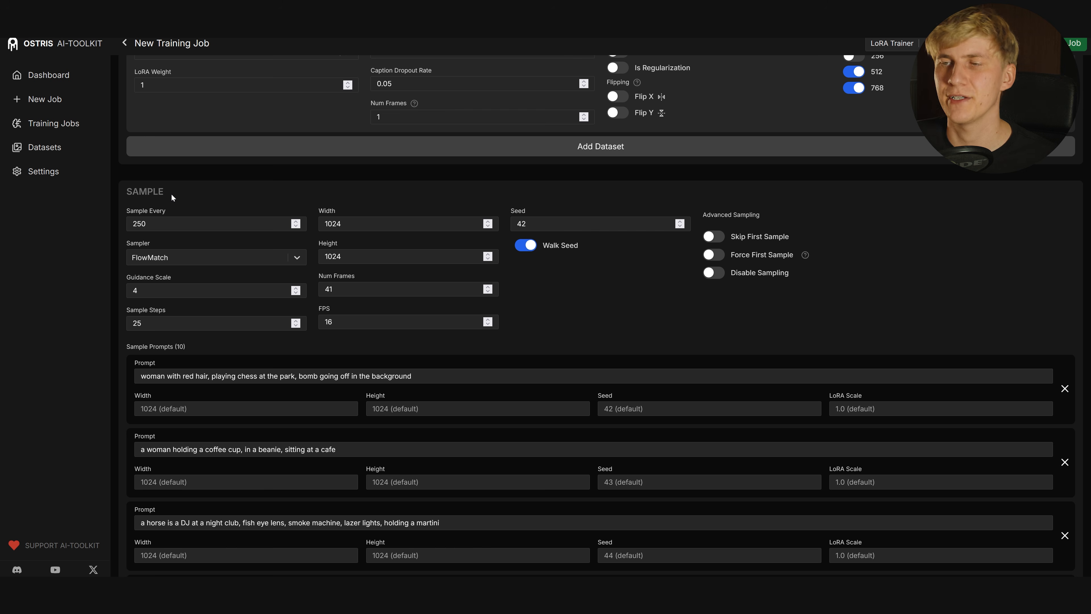
double_click(139, 224)
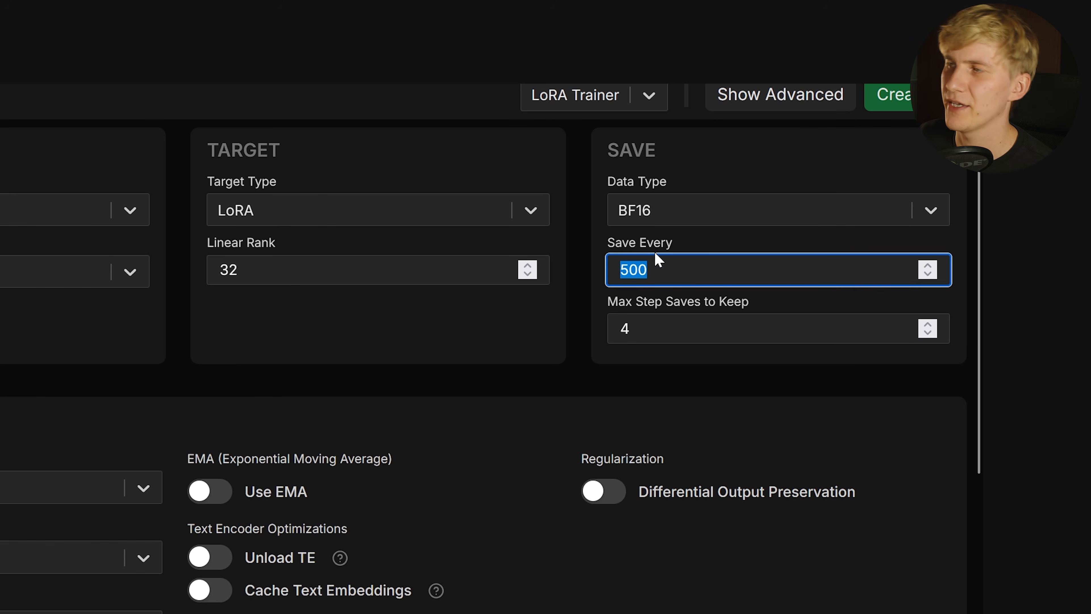
text(500)
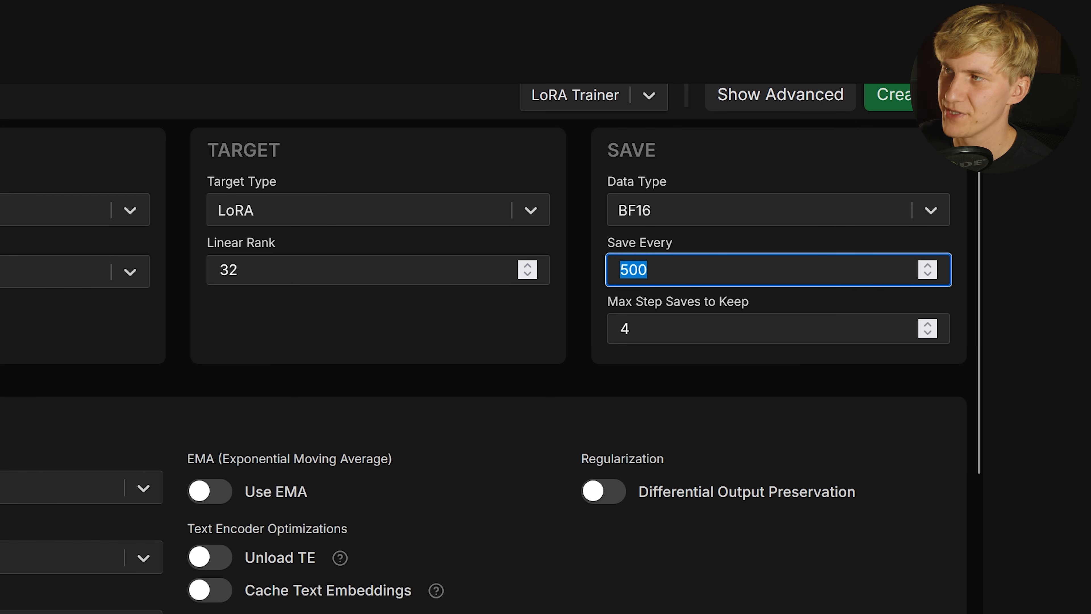
text(500)
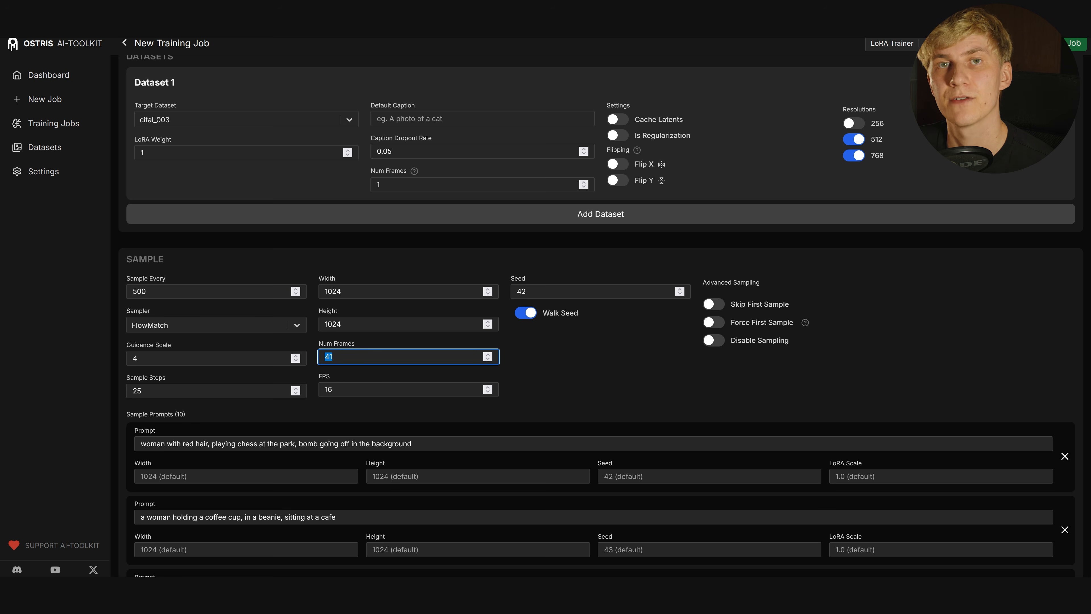
text(1)
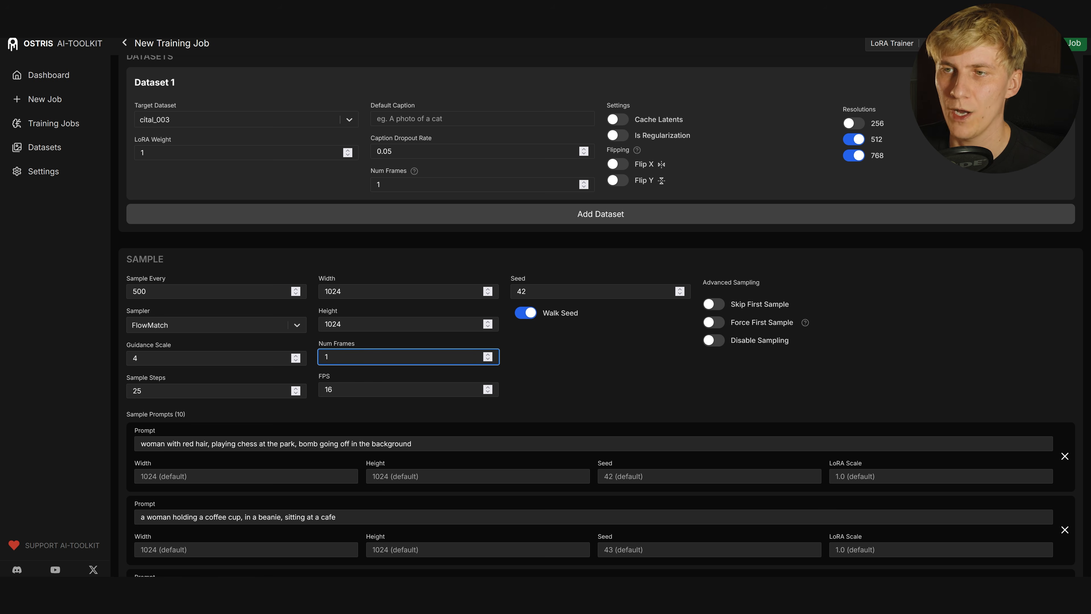
scroll(139, 227, down, 4)
Remove the red-hair description from the first sample prompt
drag(294, 270, 314, 270)
drag(343, 343, 228, 343)
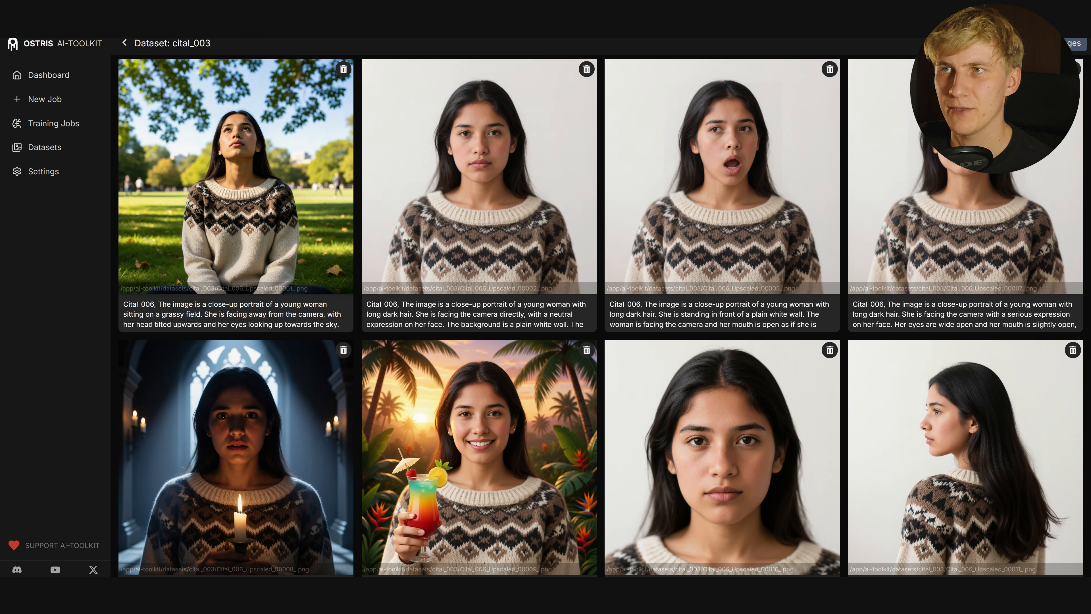
drag(121, 304, 167, 303)
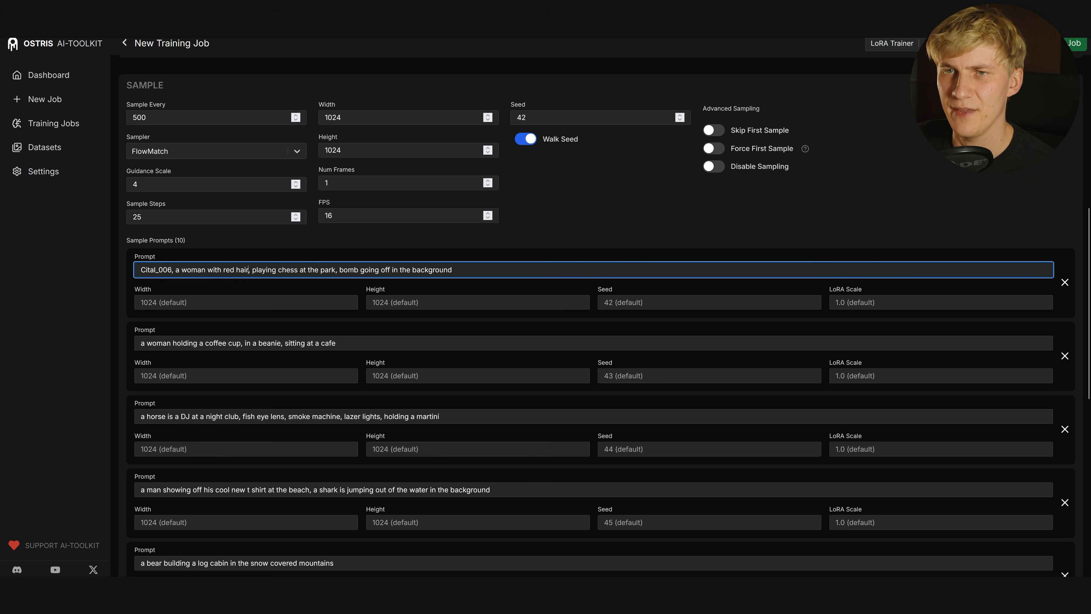
drag(248, 269, 208, 269)
key(BackSpace)
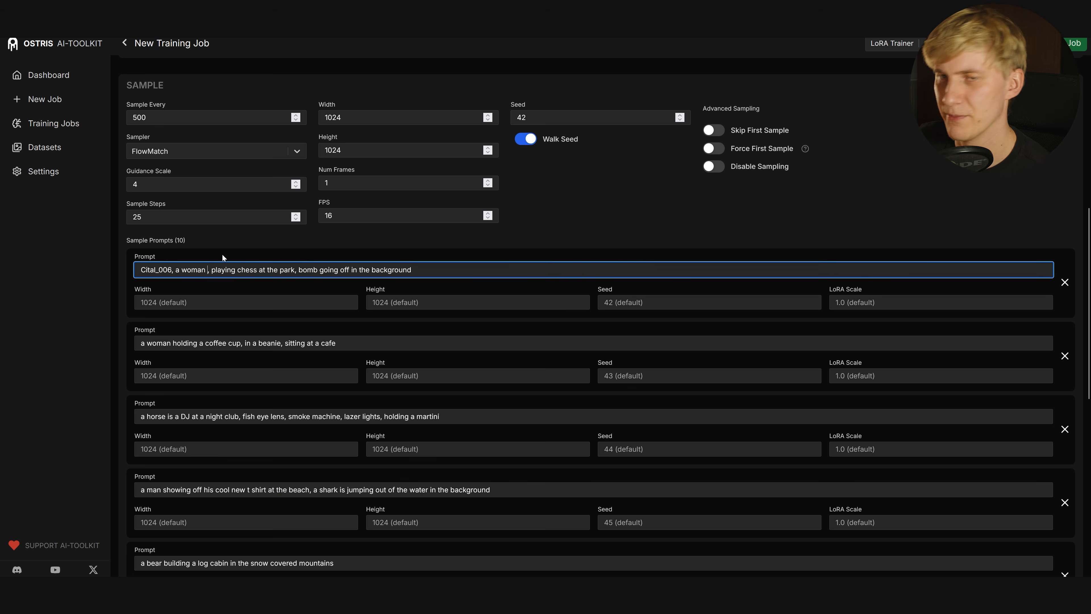
key(BackSpace)
click(209, 279)
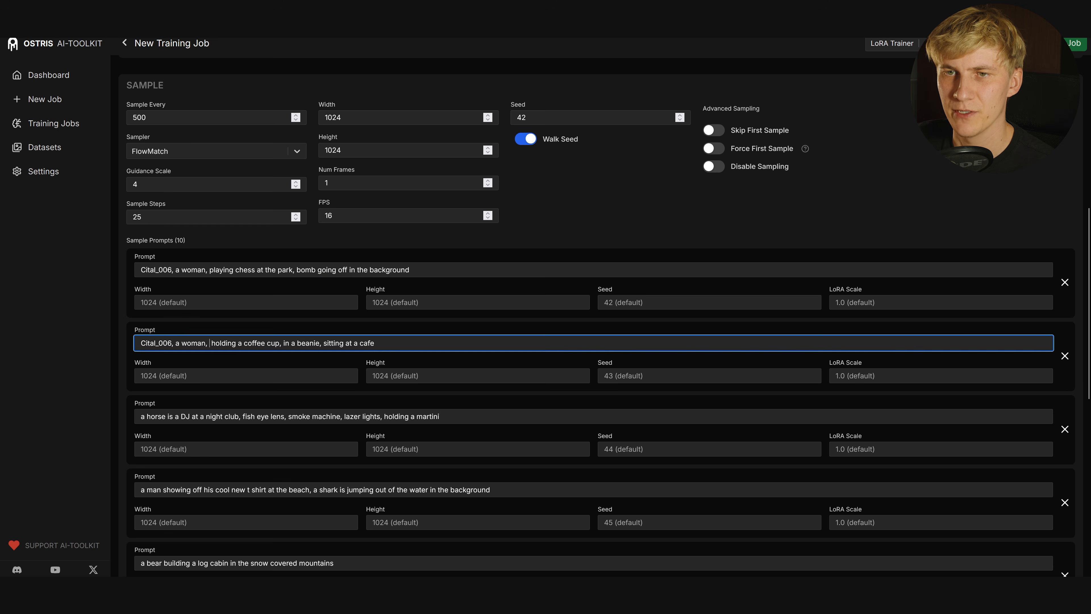
Replace the horse and man subjects with the 'Cital_006, a woman,' phrase and delete the hipster man prompt
drag(140, 416, 179, 416)
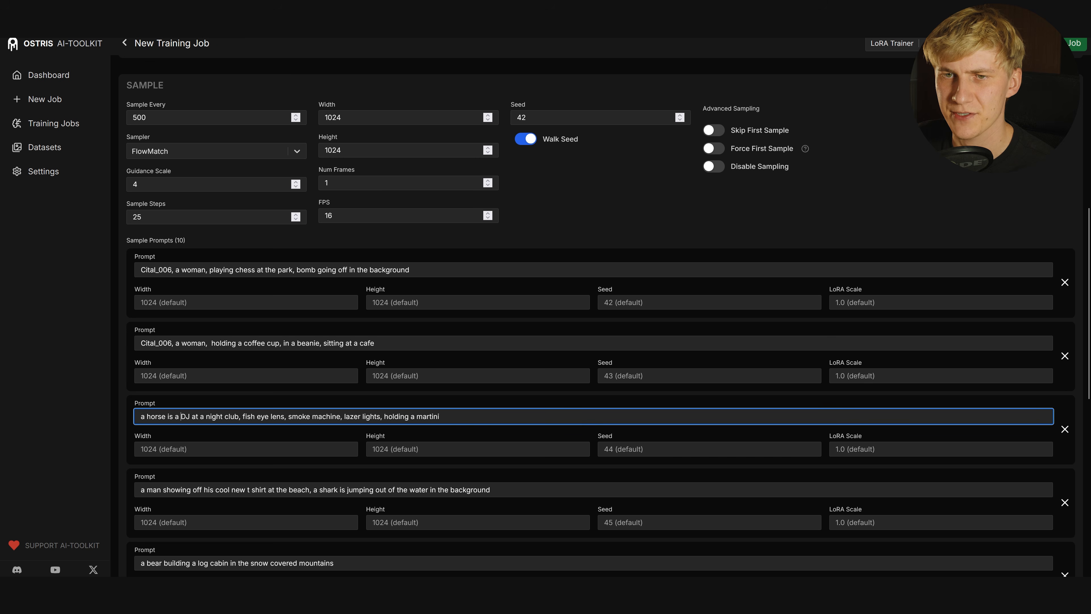
text(Cital_006, a woman,)
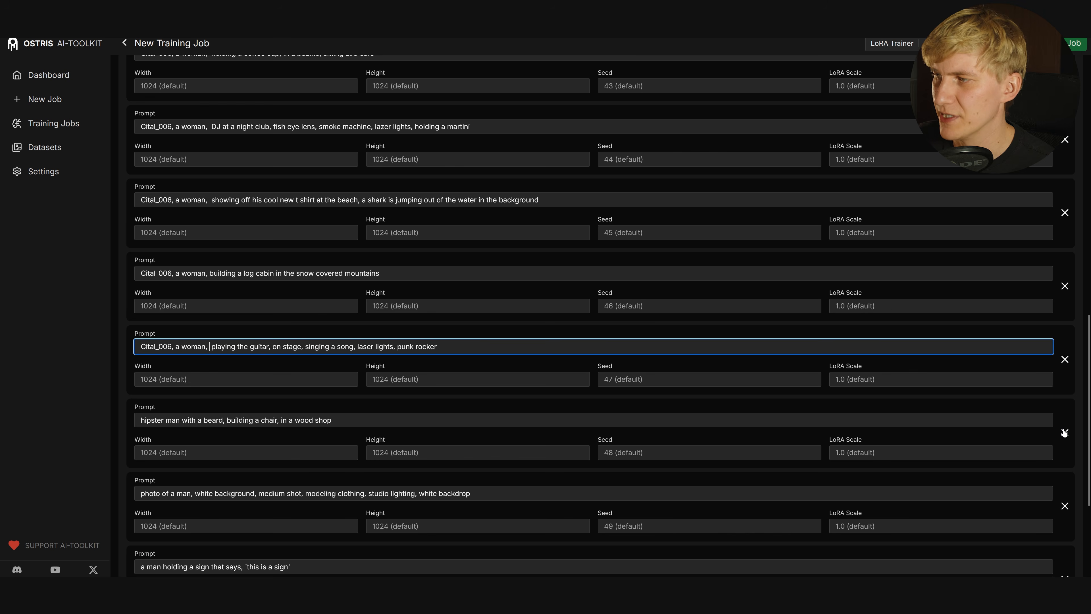
click(1064, 432)
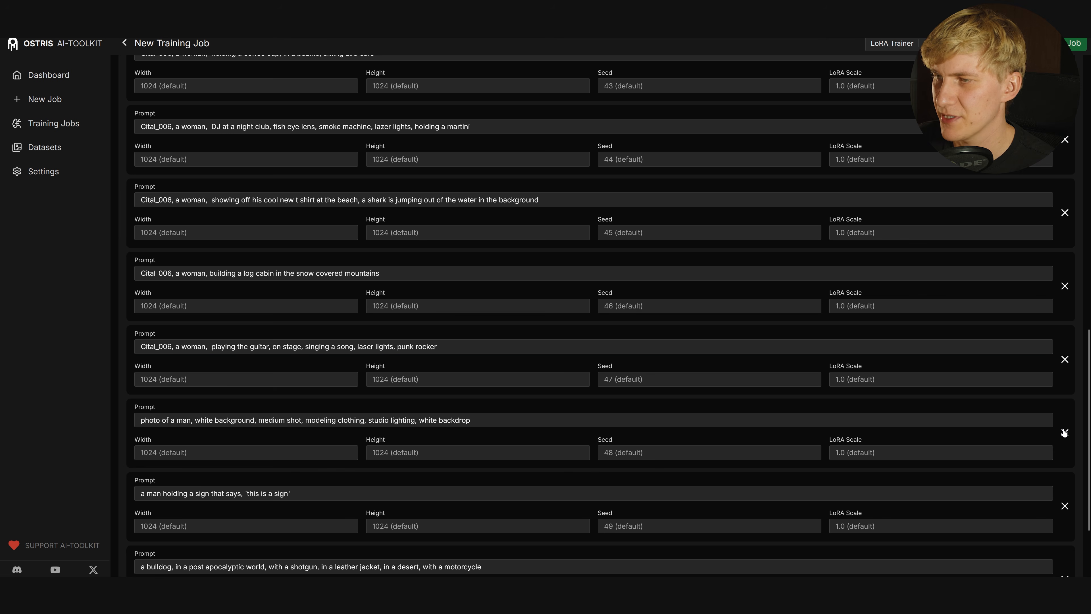
drag(192, 420, 73, 419)
text(Cital_006, a woman,)
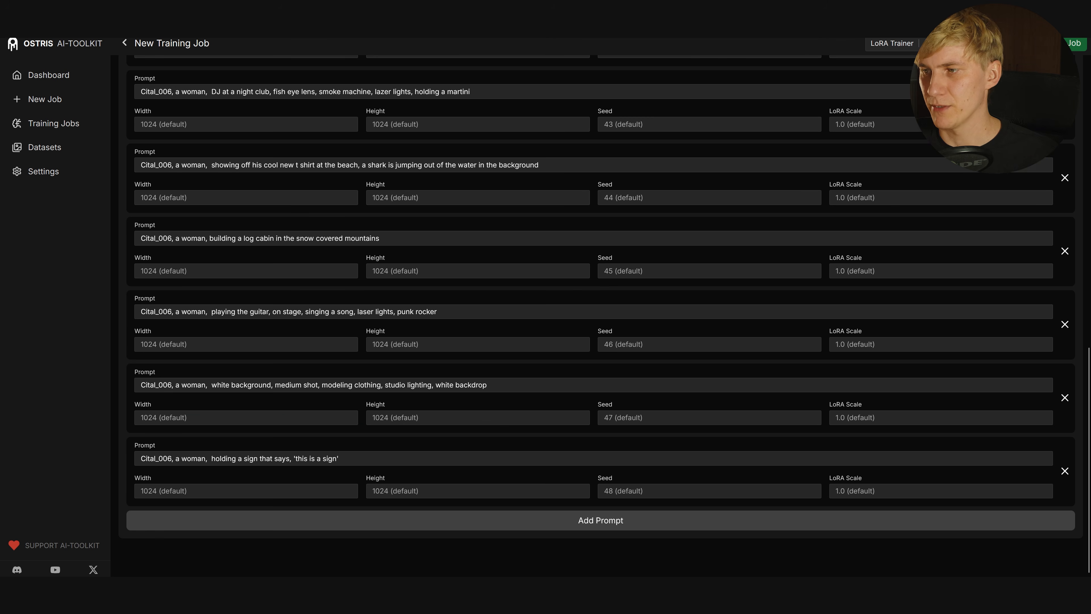
scroll(517, 331, up, 8)
scroll(555, 318, up, 1)
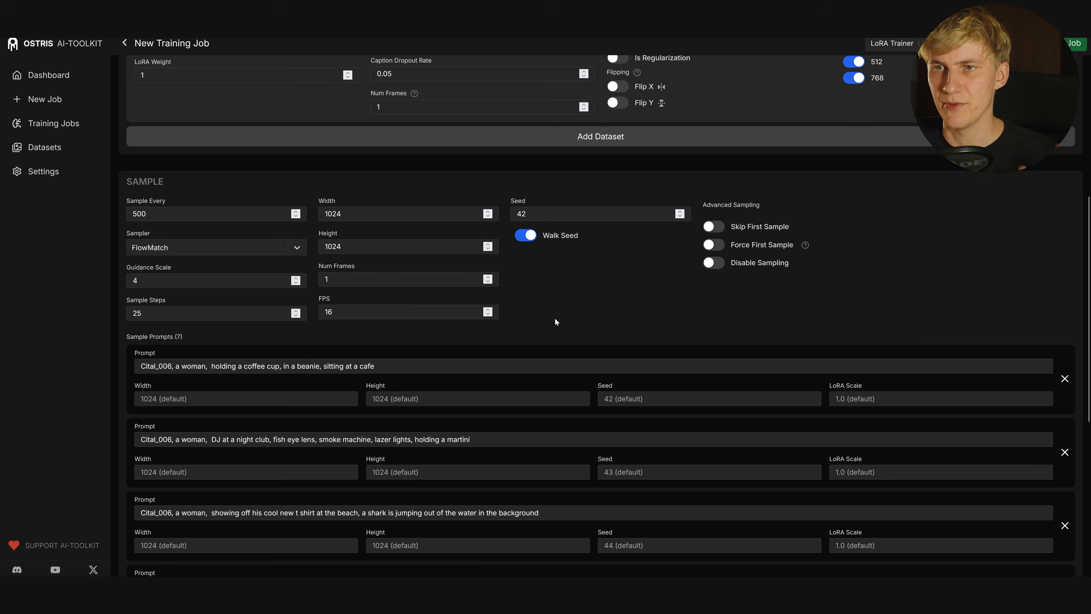
scroll(550, 320, up, 10)
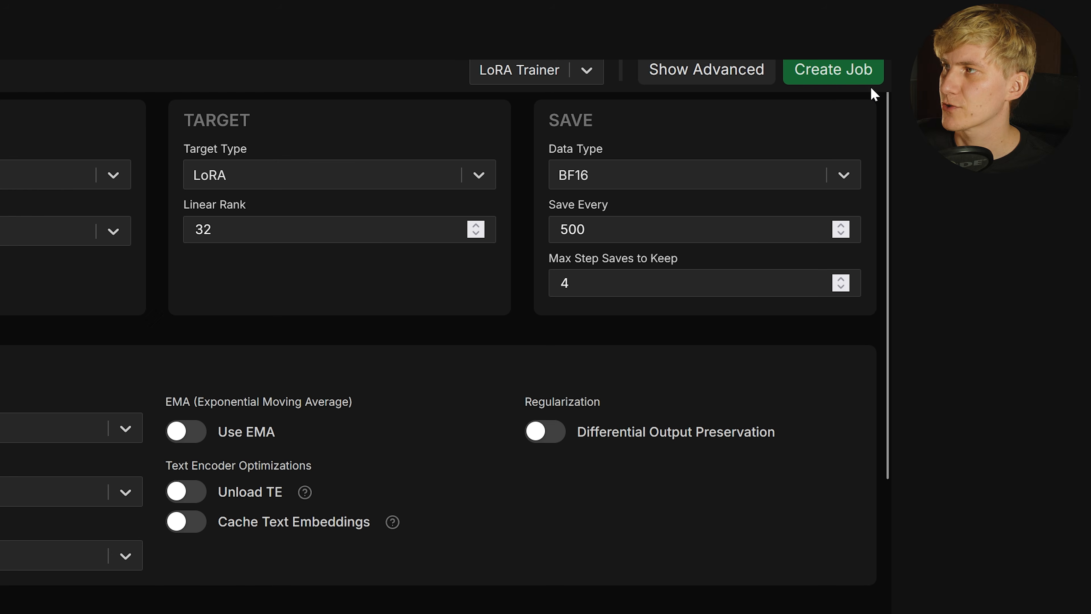
Create the Cital_003 job and start its 3000-step training run
click(838, 77)
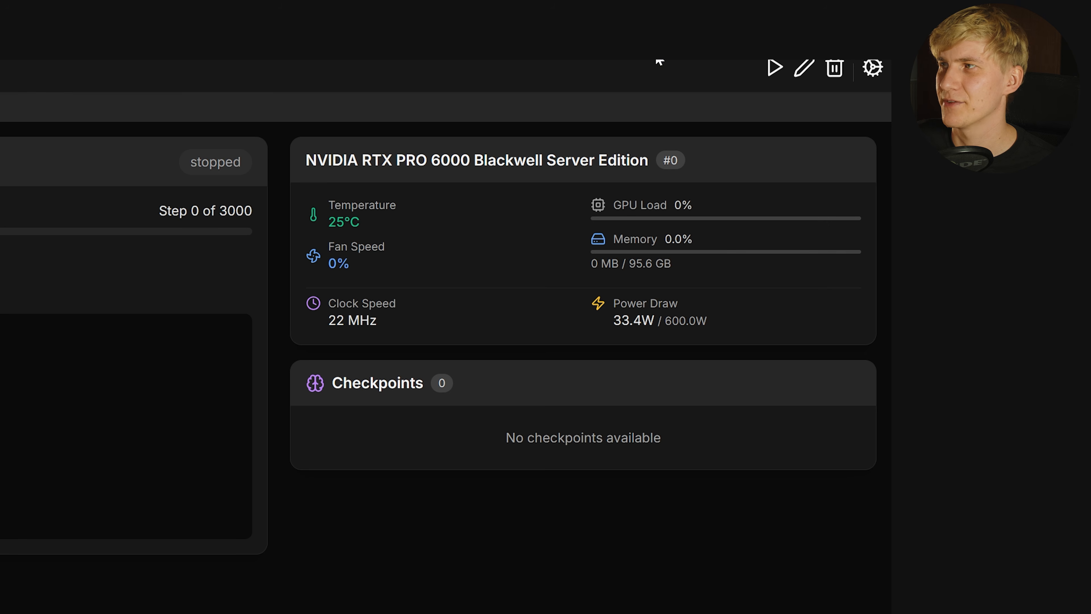
click(774, 69)
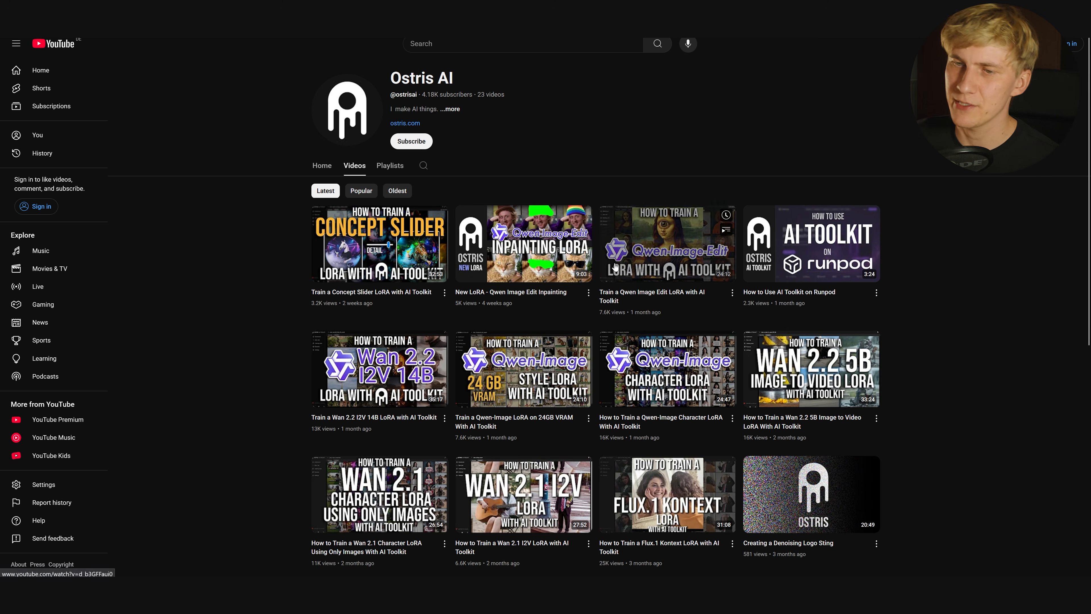
Scroll the finished Cital_003 job's log and highlight the total training time
scroll(444, 303, down, 2)
scroll(444, 304, down, 2)
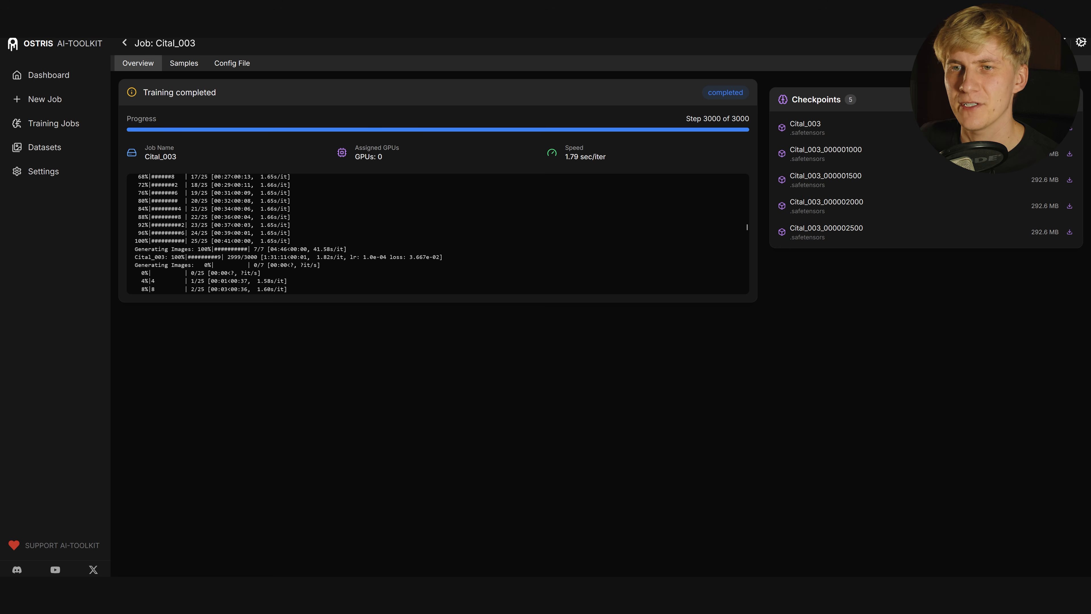
drag(263, 256, 280, 257)
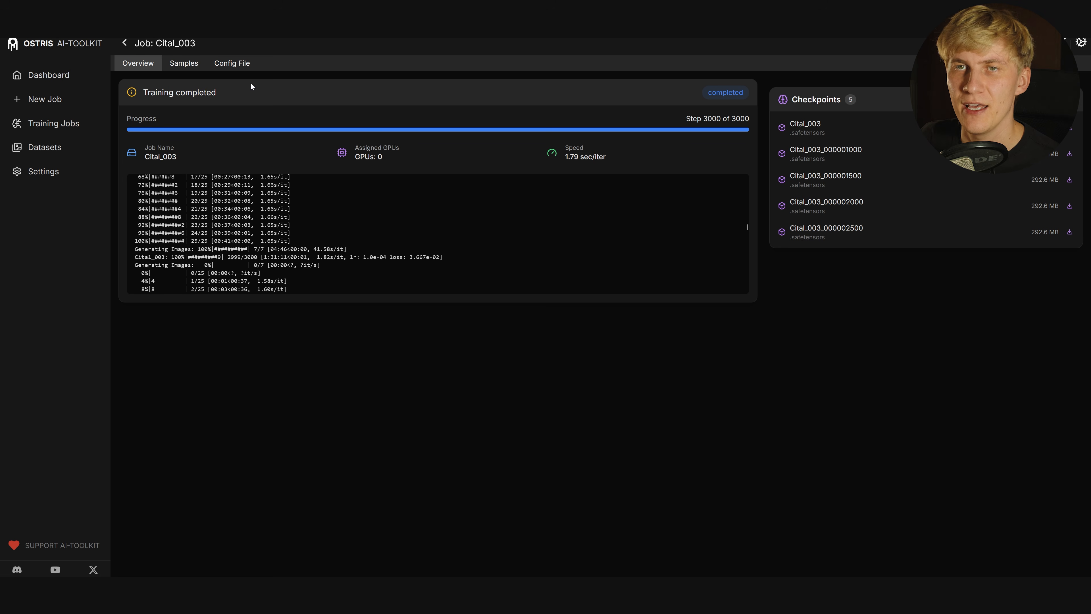
Browse the Cital_003 job's sample images across checkpoints in the Samples tab
click(185, 65)
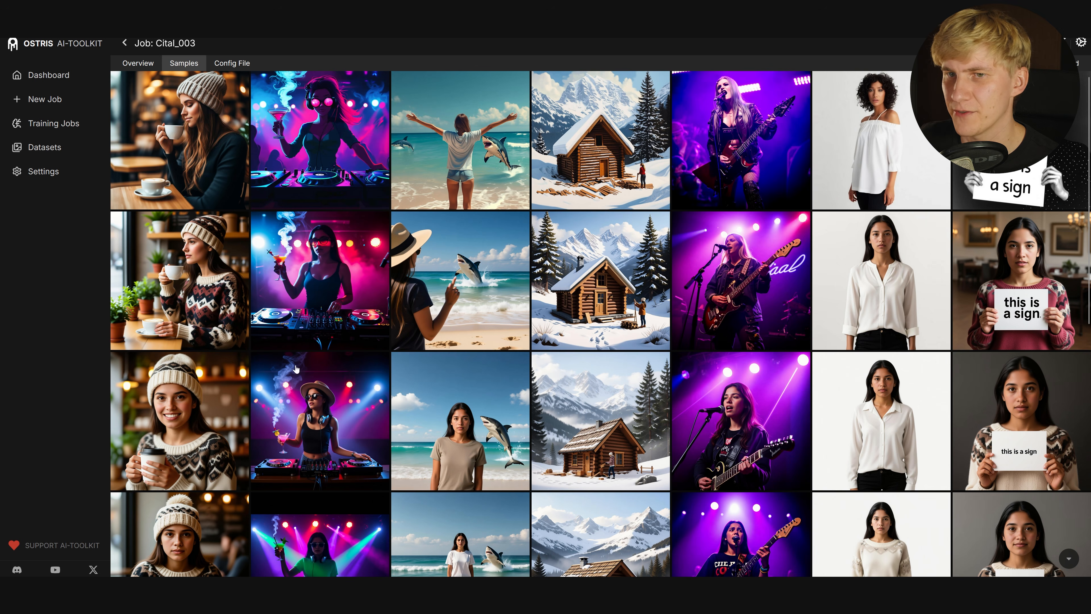
scroll(207, 392, down, 3)
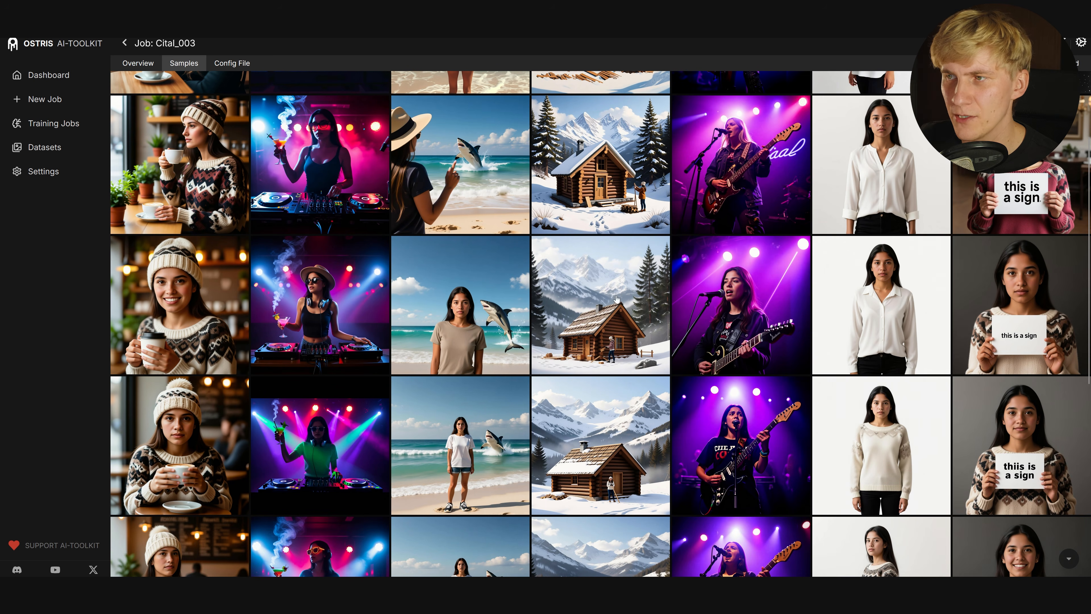
scroll(263, 397, down, 3)
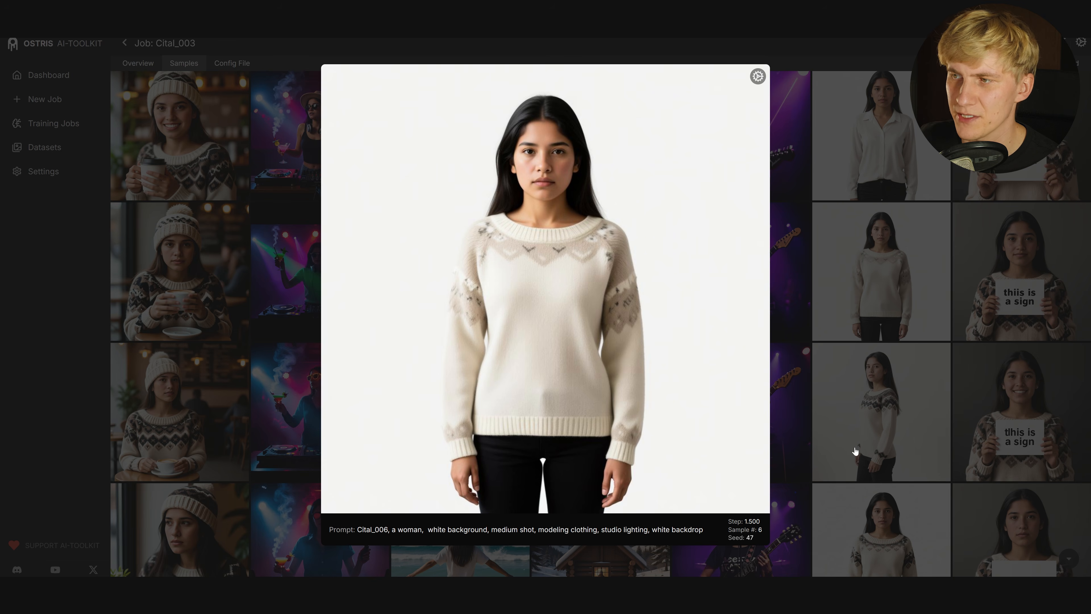
key(Down)
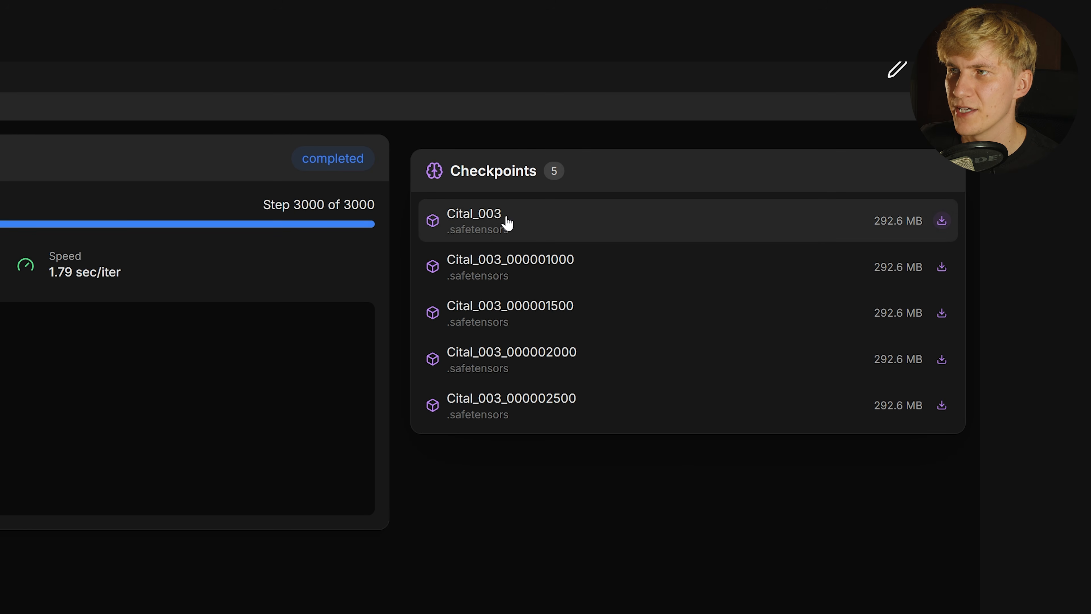
Download the final Cital_003.safetensors checkpoint and close the downloads panel
click(939, 230)
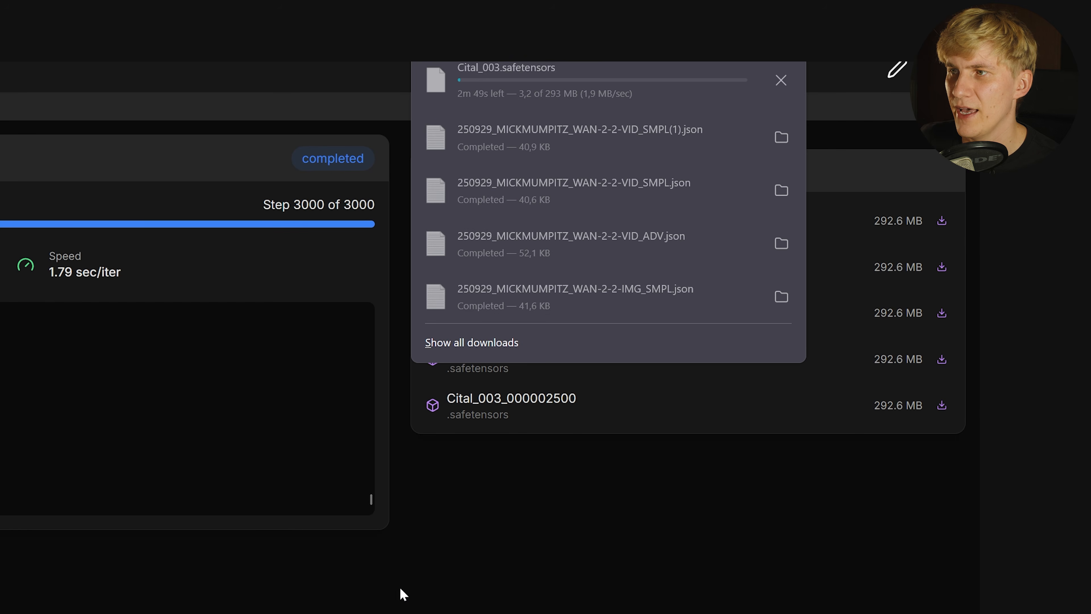
click(395, 588)
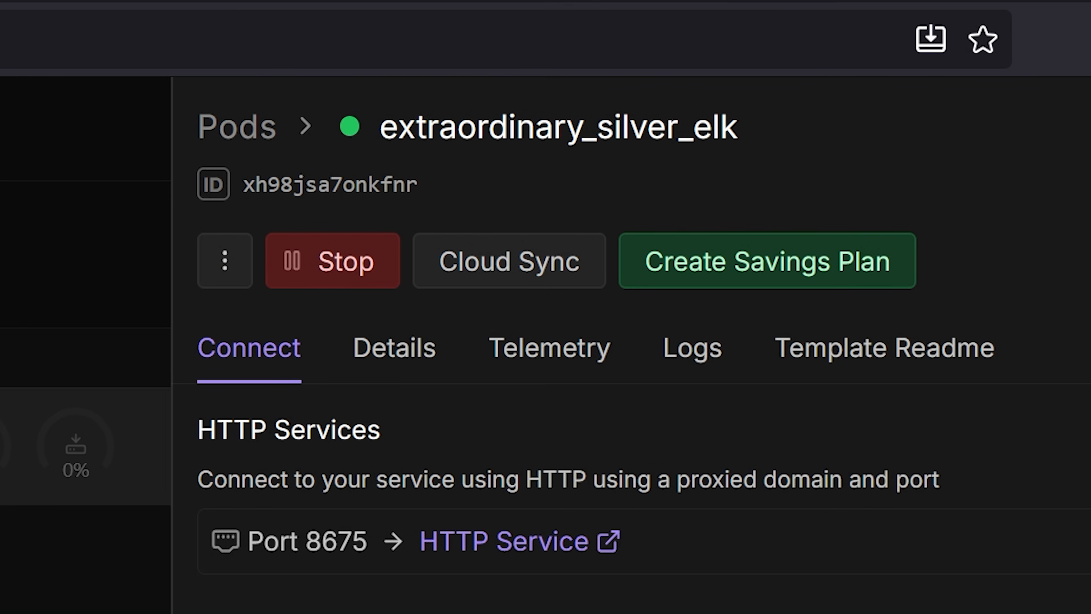
Stop the extraordinary_silver_elk training pod in the RunPod console
click(308, 260)
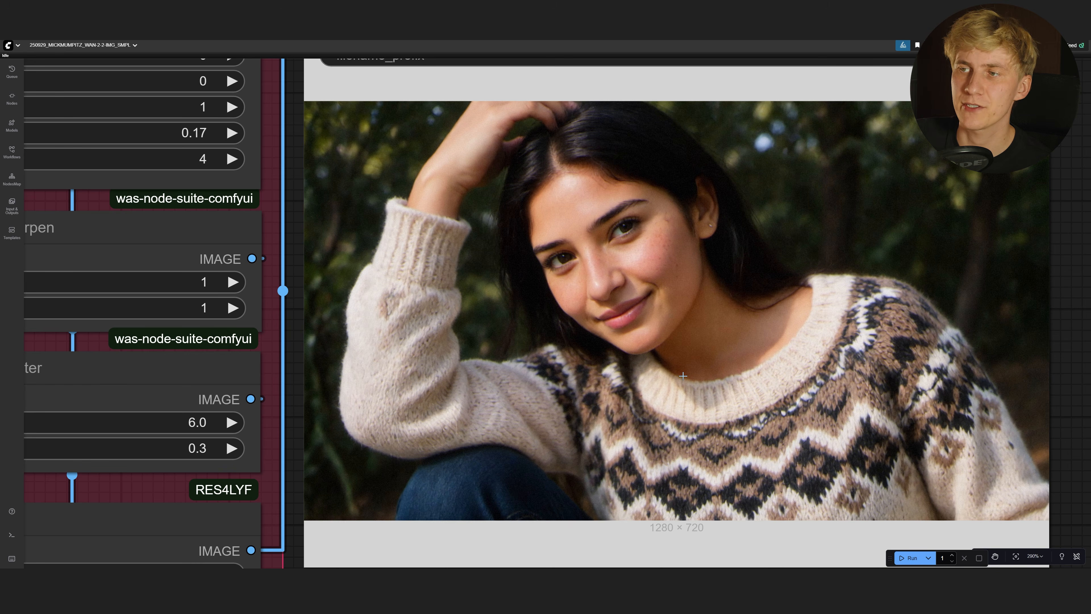
scroll(682, 375, down, 6)
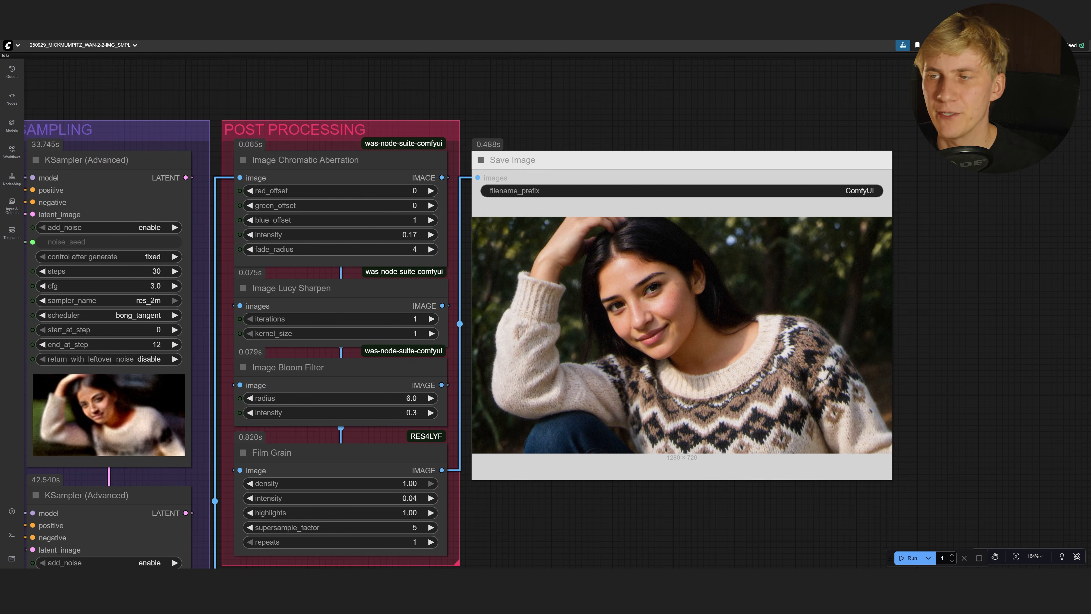
scroll(807, 331, down, 8)
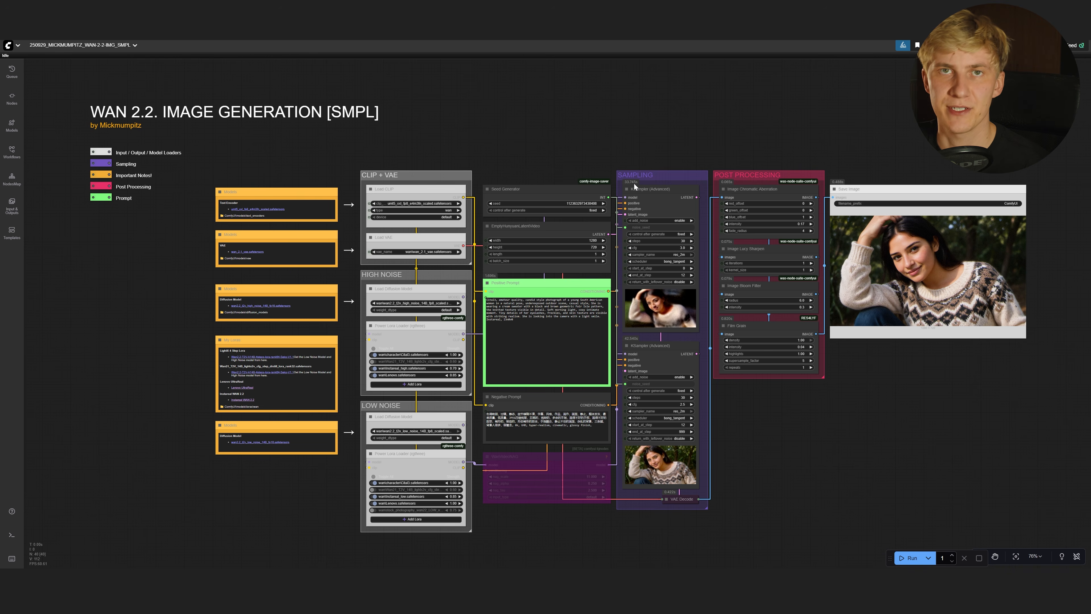
scroll(176, 285, up, 6)
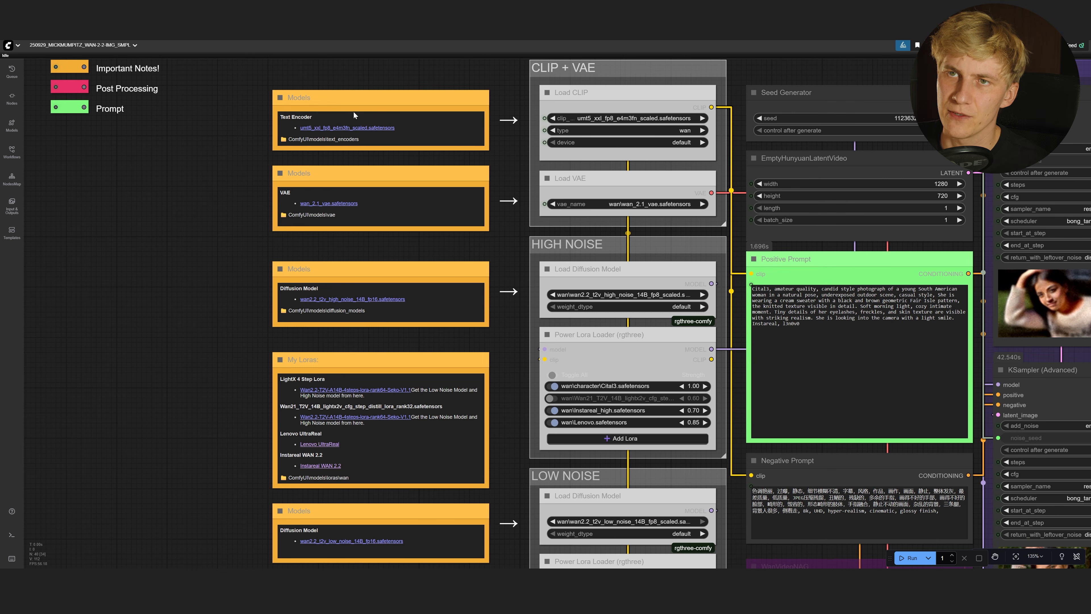
click(359, 105)
click(370, 177)
click(372, 264)
drag(514, 433, 490, 379)
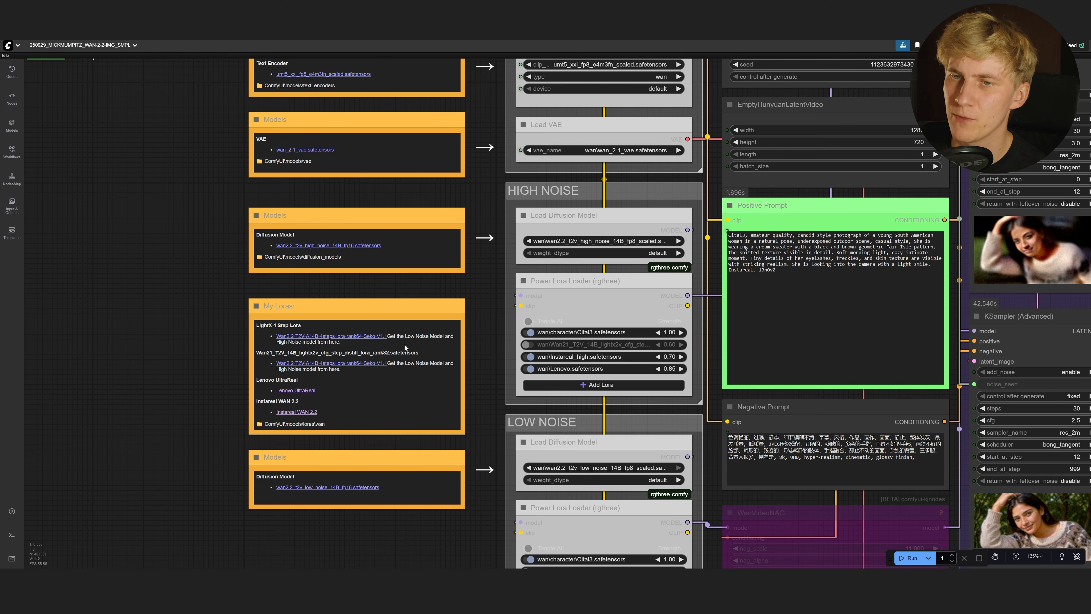
scroll(193, 409, up, 9)
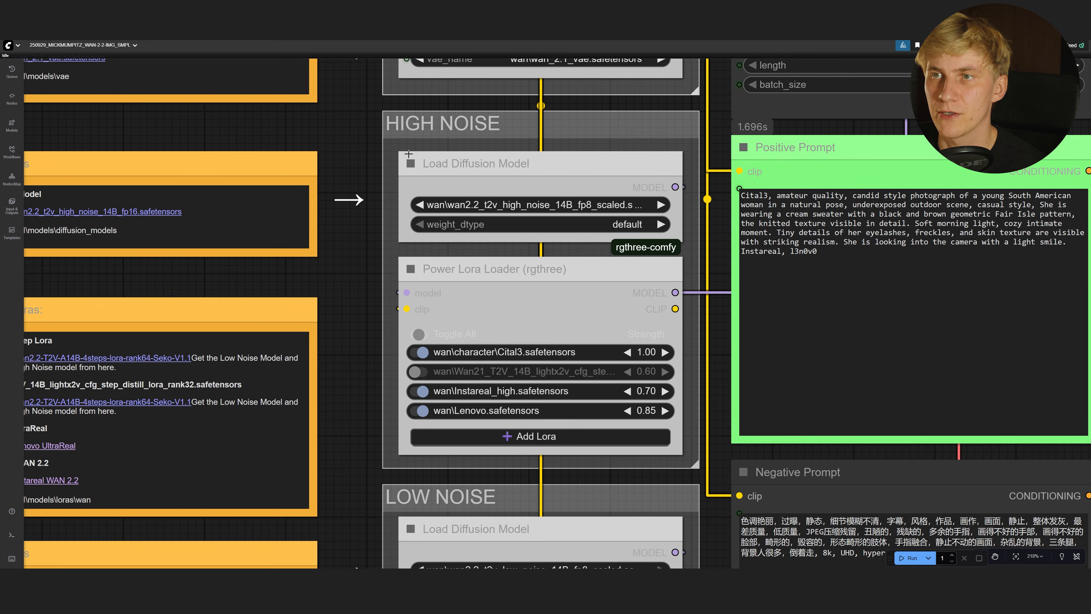
click(472, 125)
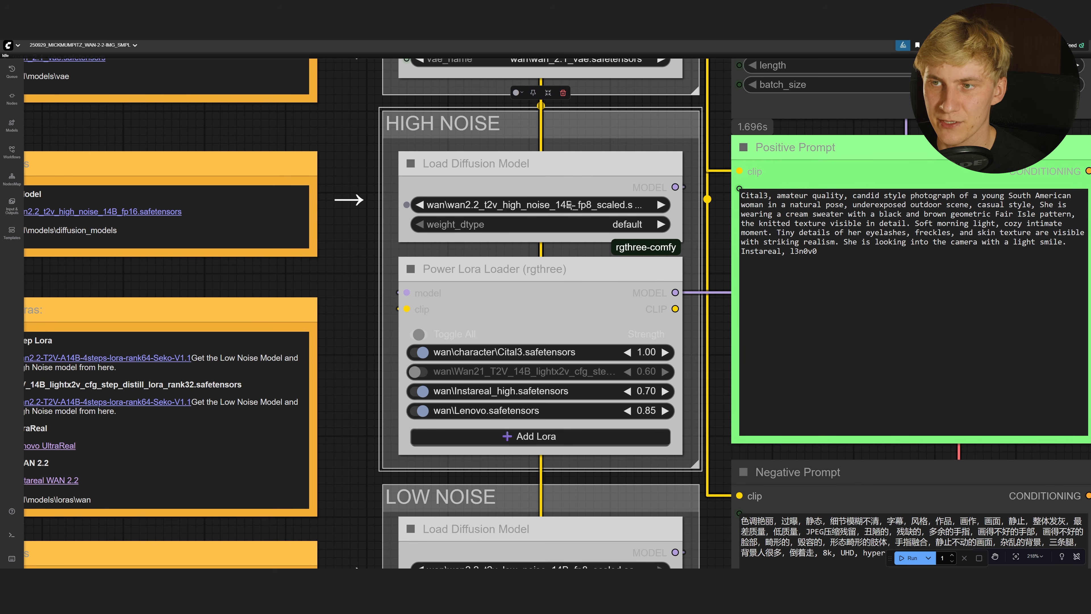
drag(580, 334, 531, 322)
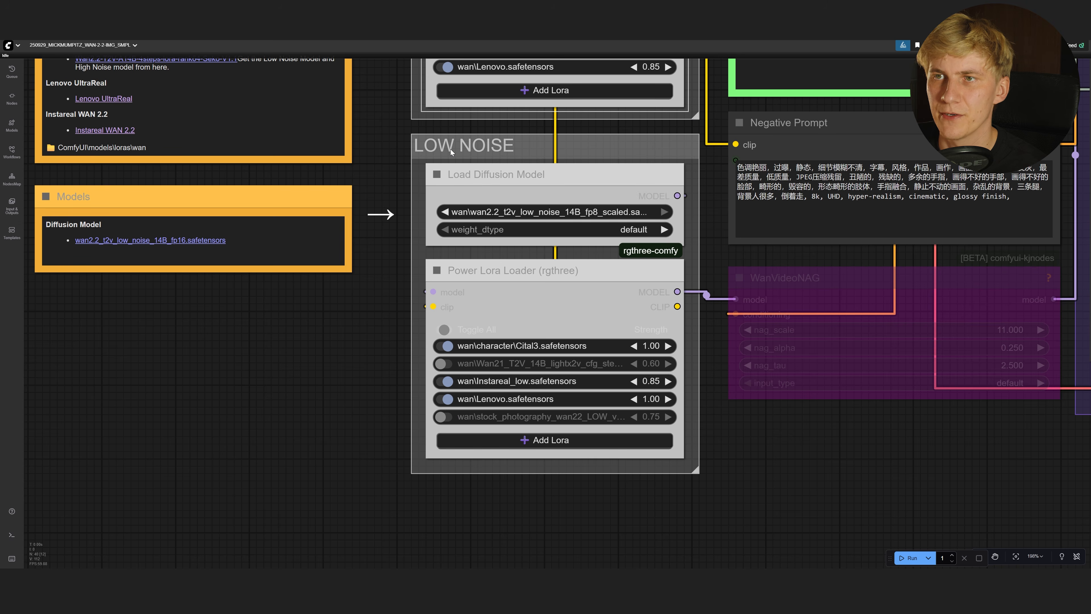
click(451, 151)
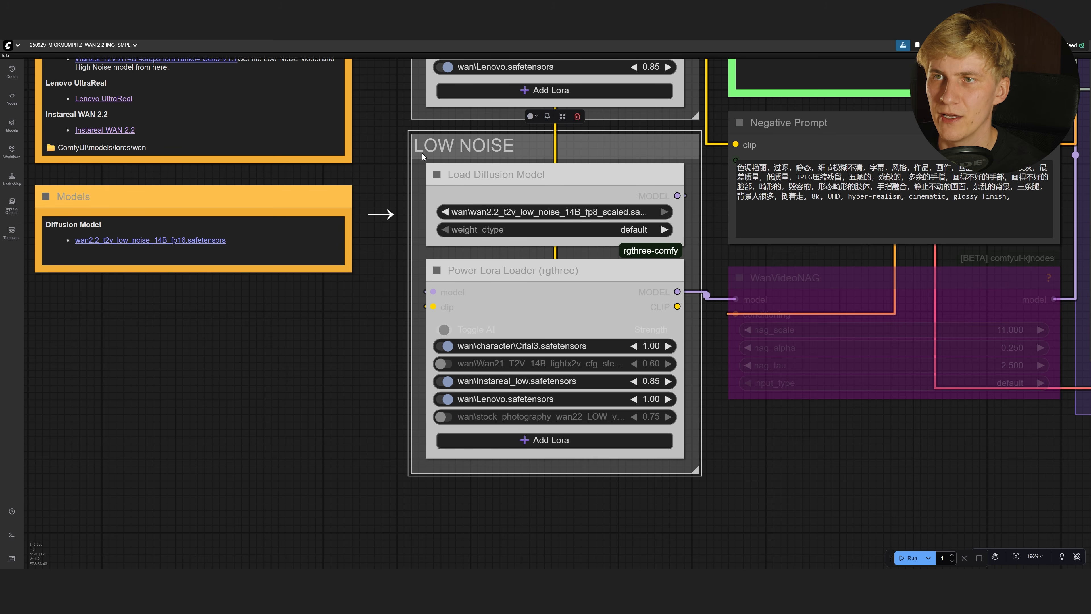
click(512, 270)
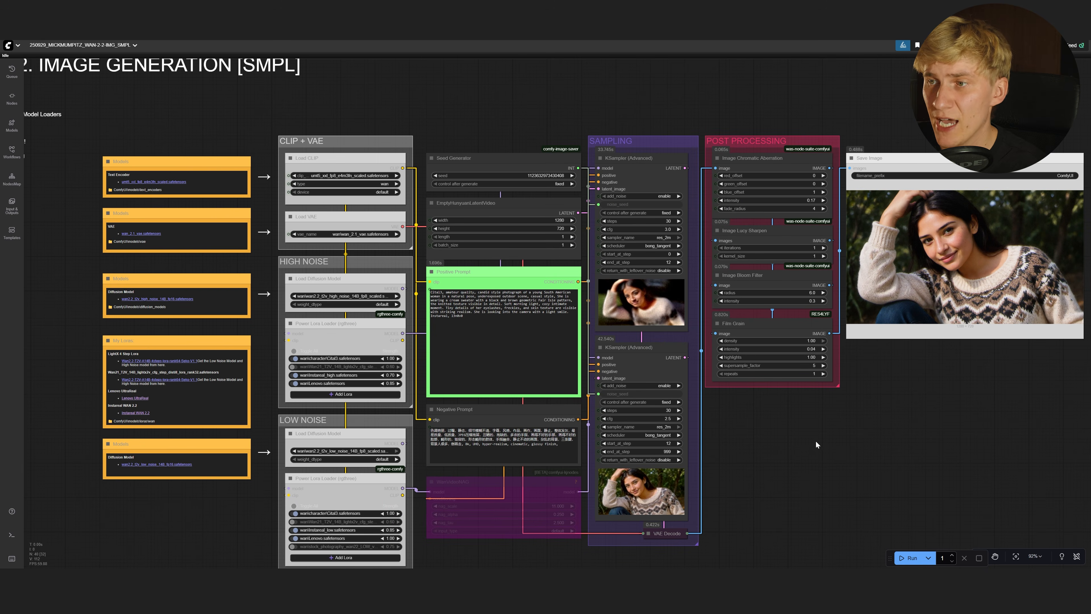
scroll(473, 260, up, 13)
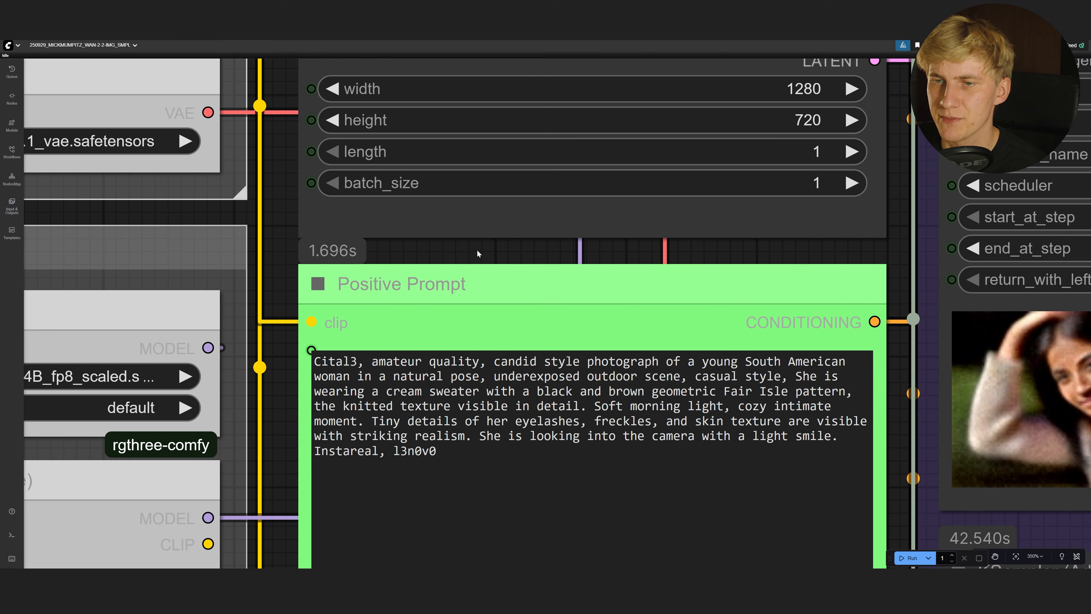
scroll(476, 249, up, 1)
click(360, 341)
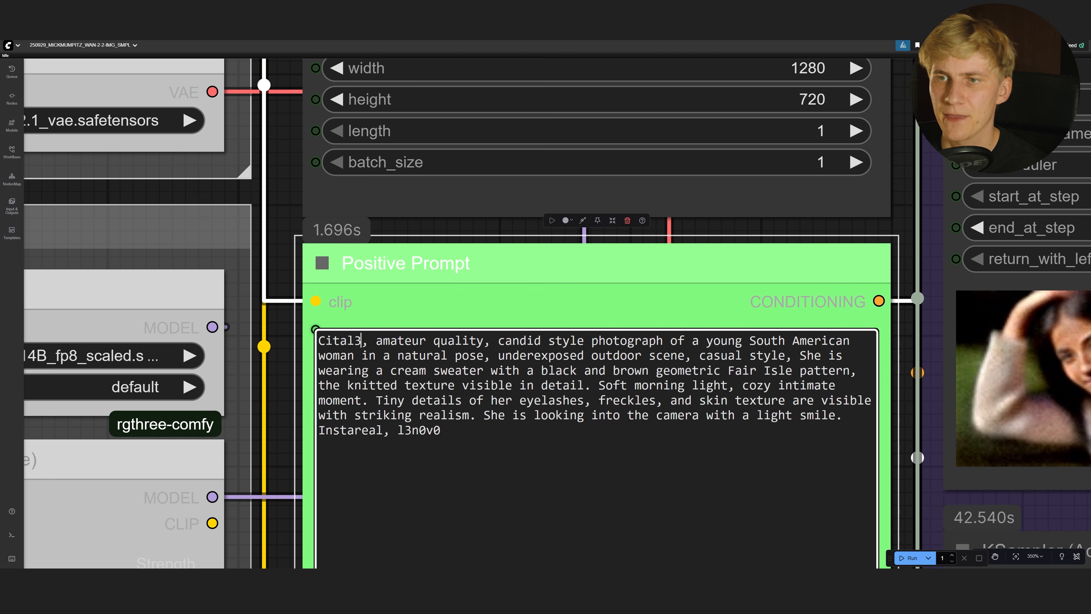
drag(361, 342, 843, 415)
click(368, 342)
click(843, 415)
drag(326, 430, 440, 430)
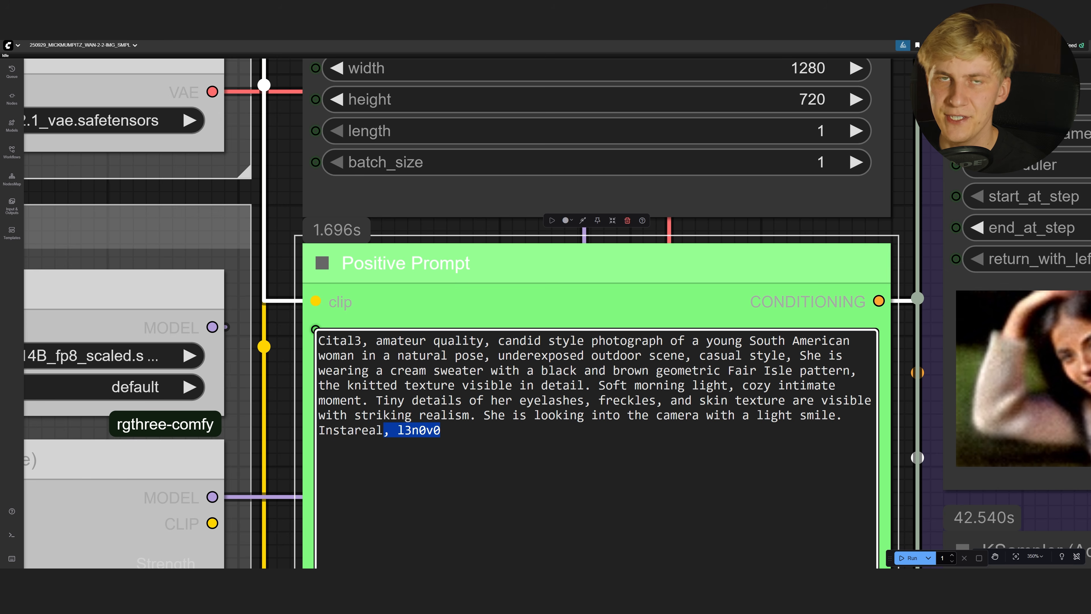
scroll(293, 496, down, 4)
drag(258, 533, 552, 218)
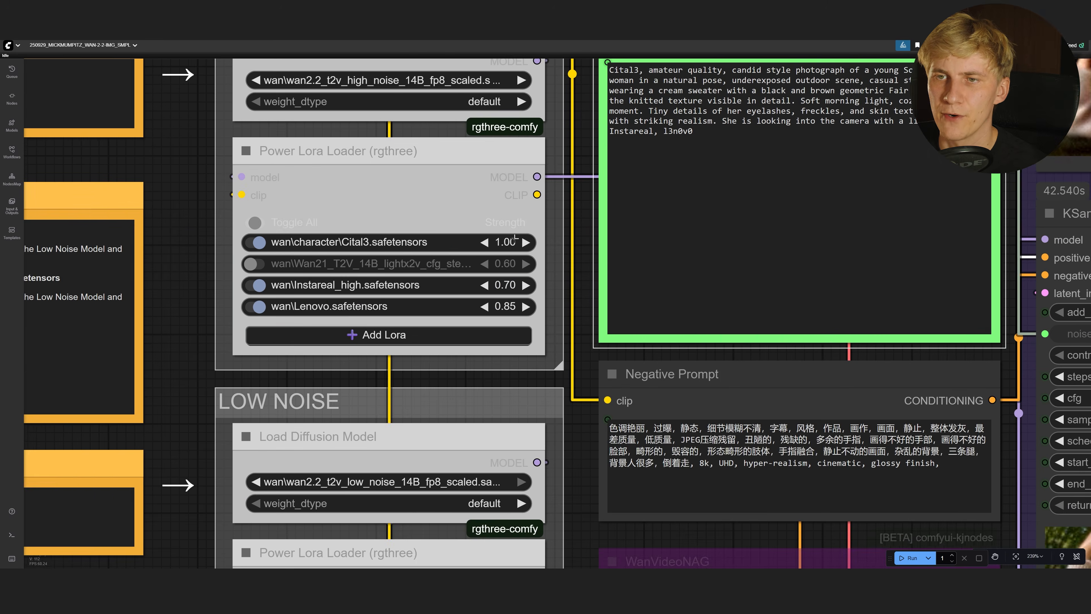
scroll(545, 217, up, 1)
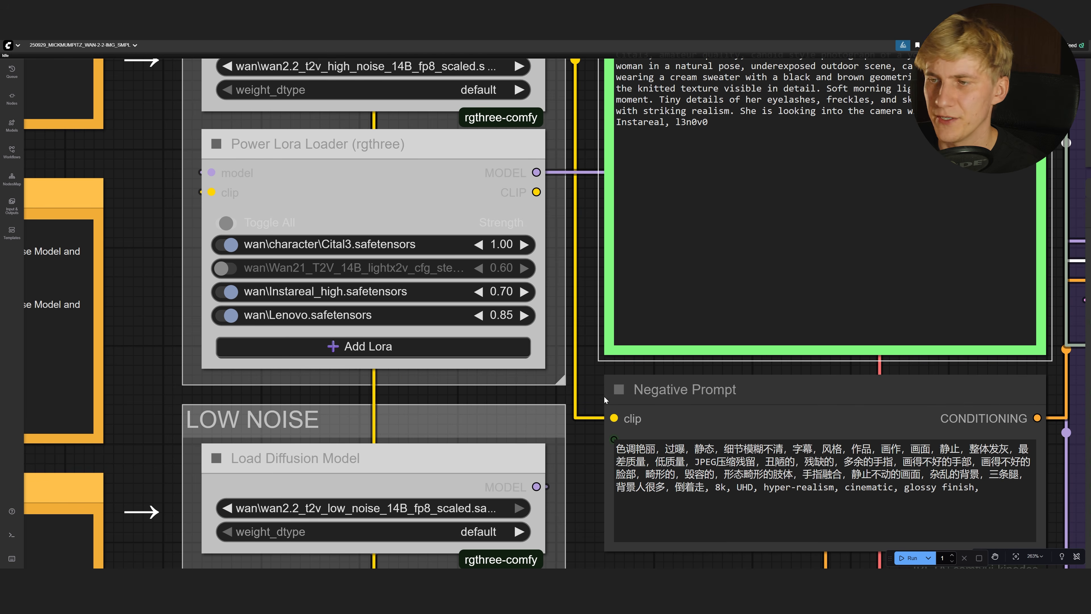
key(.)
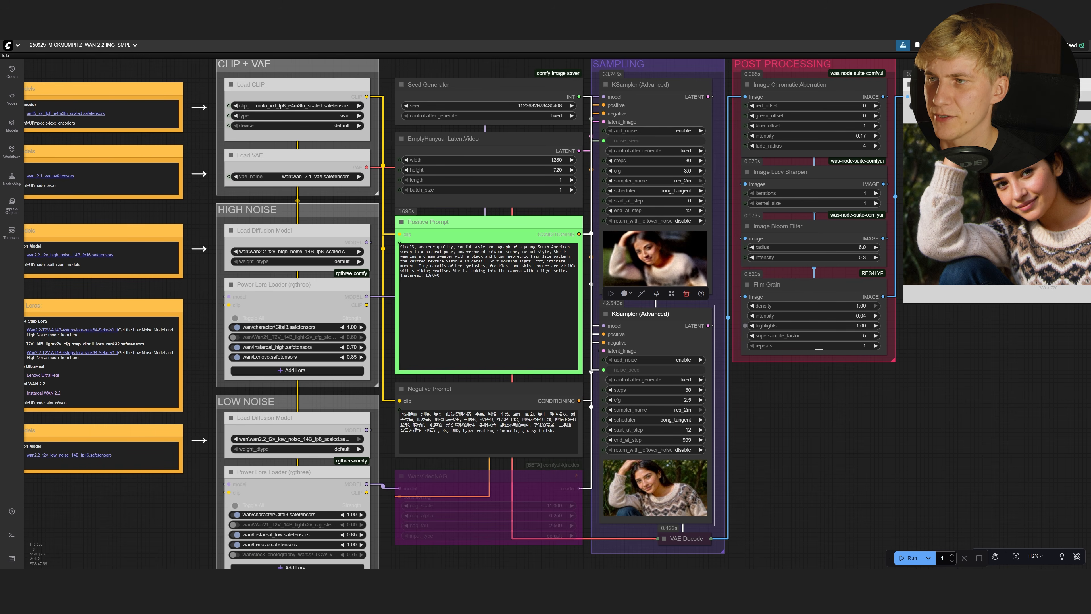
drag(953, 376, 713, 450)
scroll(655, 166, up, 5)
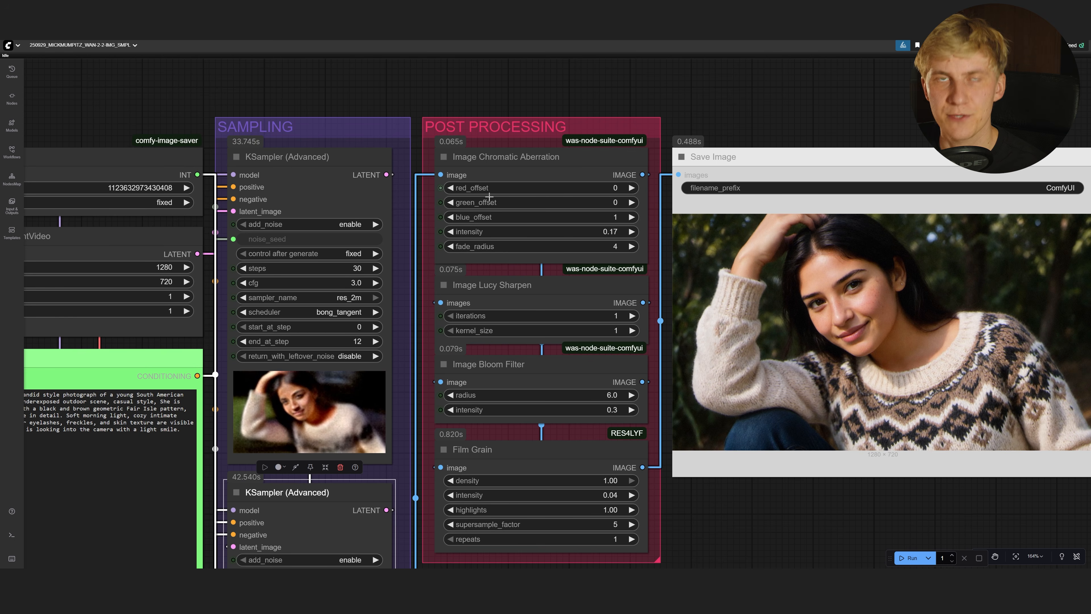
click(531, 155)
scroll(921, 284, up, 6)
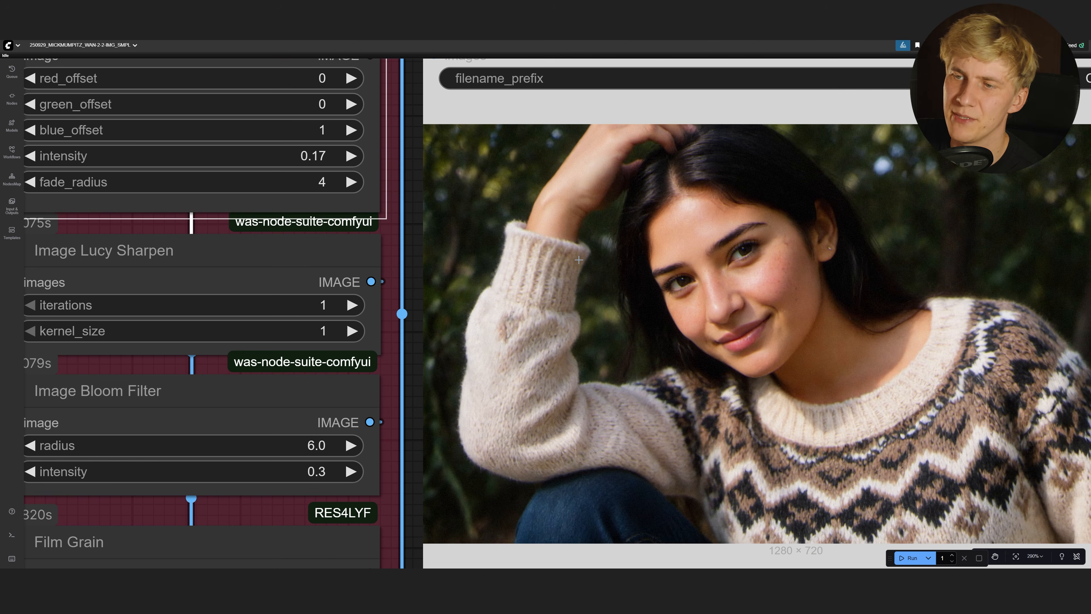
scroll(578, 260, up, 13)
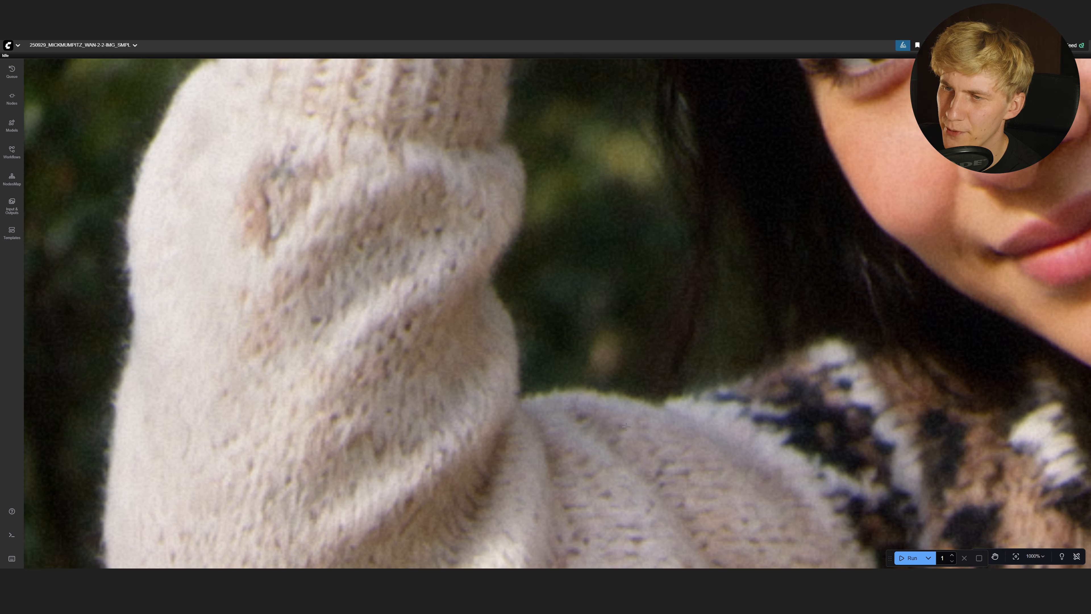
scroll(568, 374, down, 4)
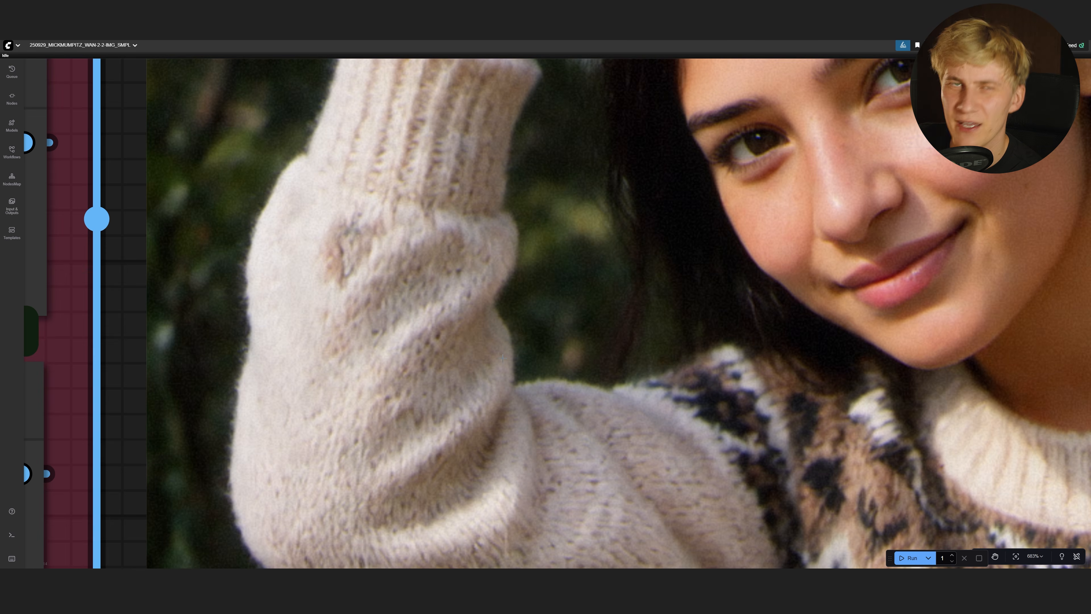
scroll(502, 357, down, 4)
drag(529, 286, 604, 308)
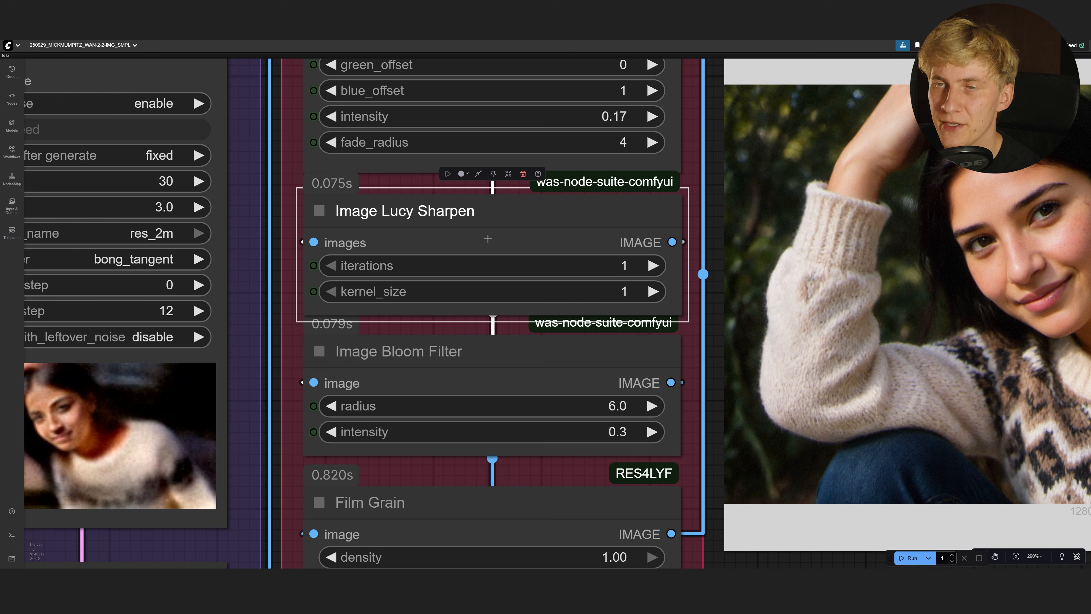
Bypass and re-enable Image Lucy Sharpen, then review the Image Bloom Filter node
key(ctrl+b)
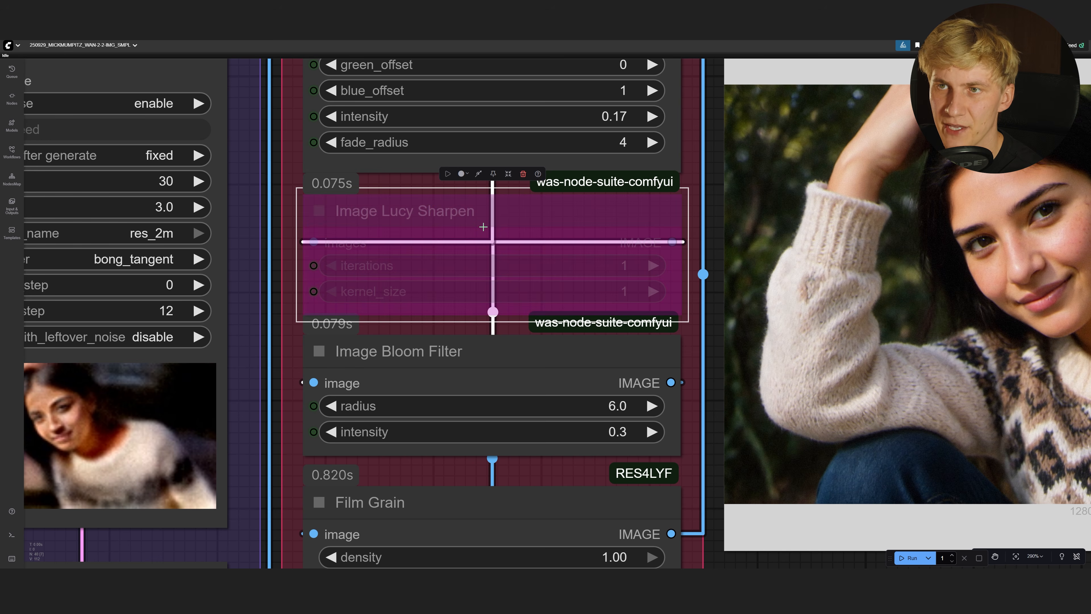
key(ctrl+b)
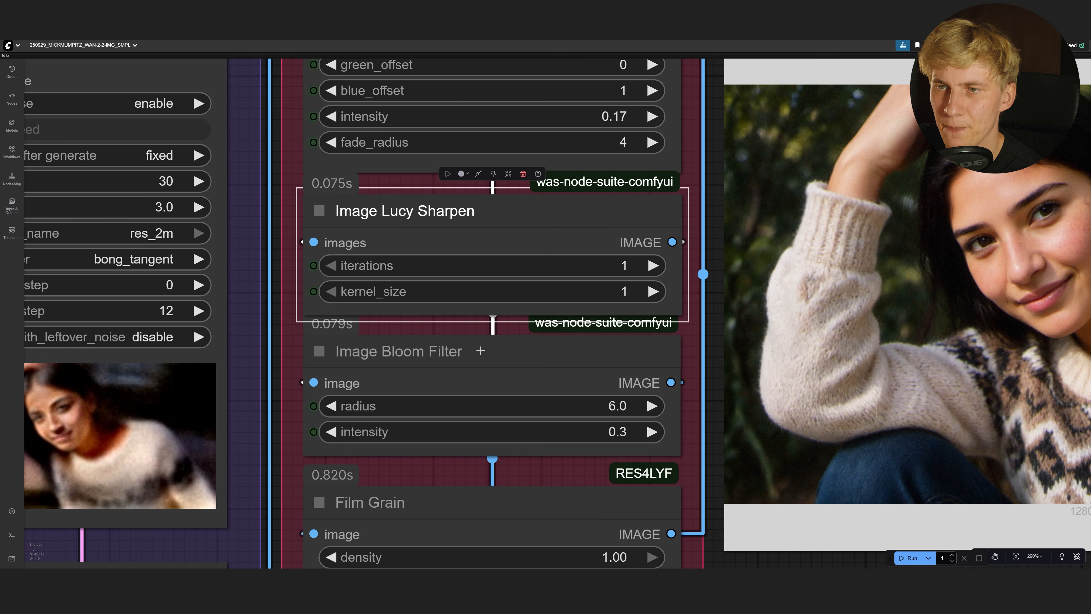
click(479, 354)
scroll(479, 354, down, 3)
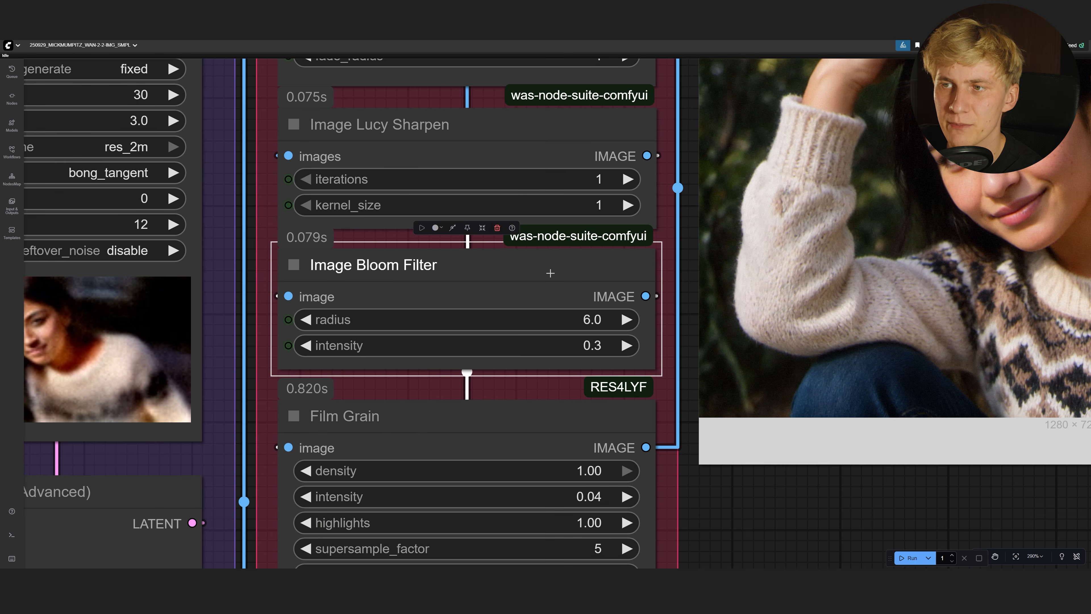
scroll(594, 327, down, 2)
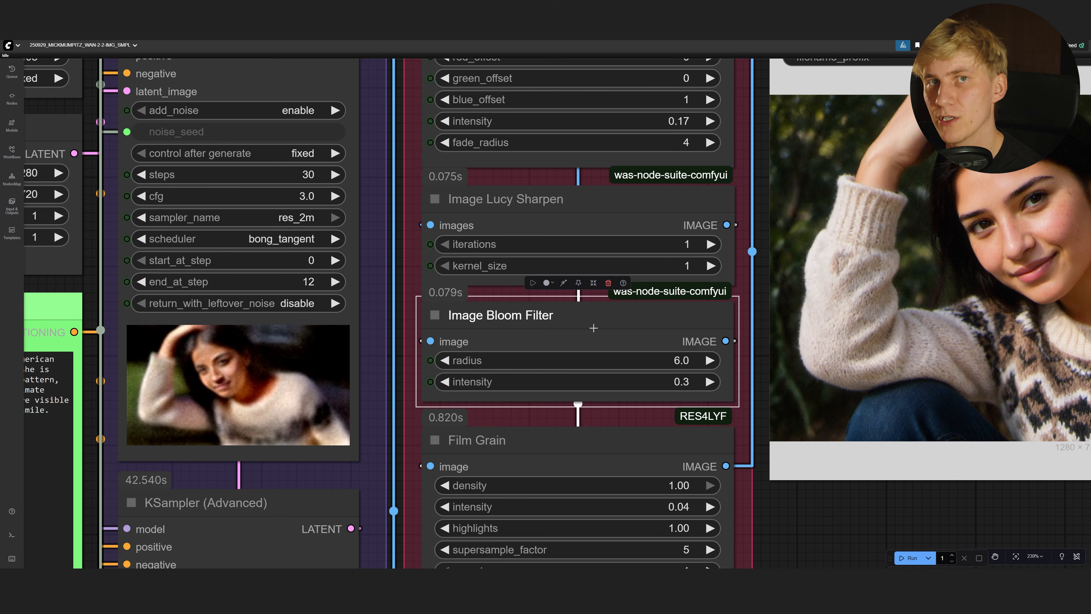
scroll(724, 438, down, 5)
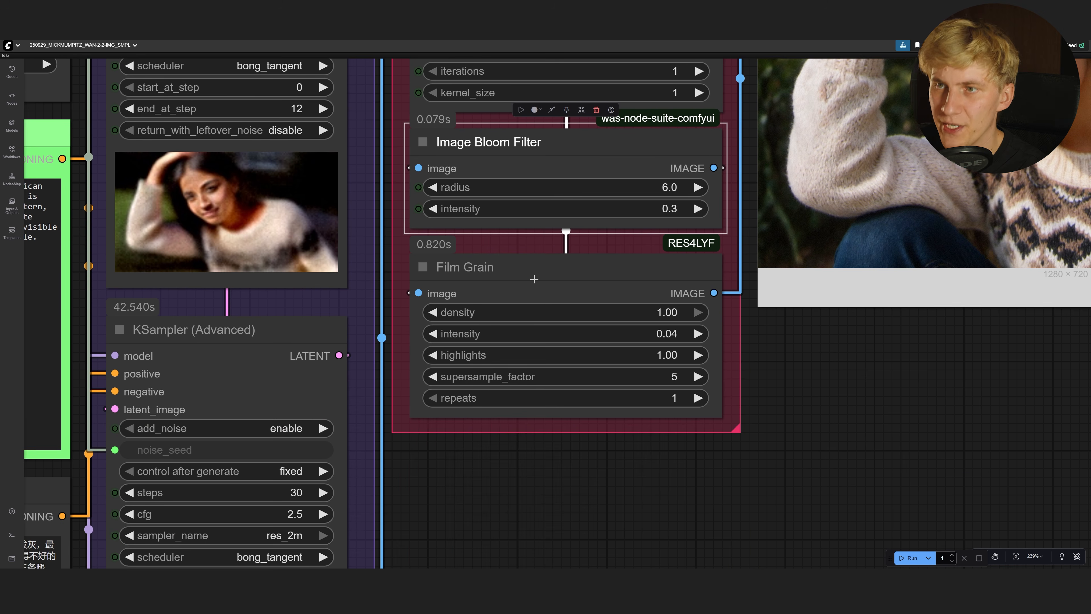
Review the Film Grain node and run a new image generation
click(520, 274)
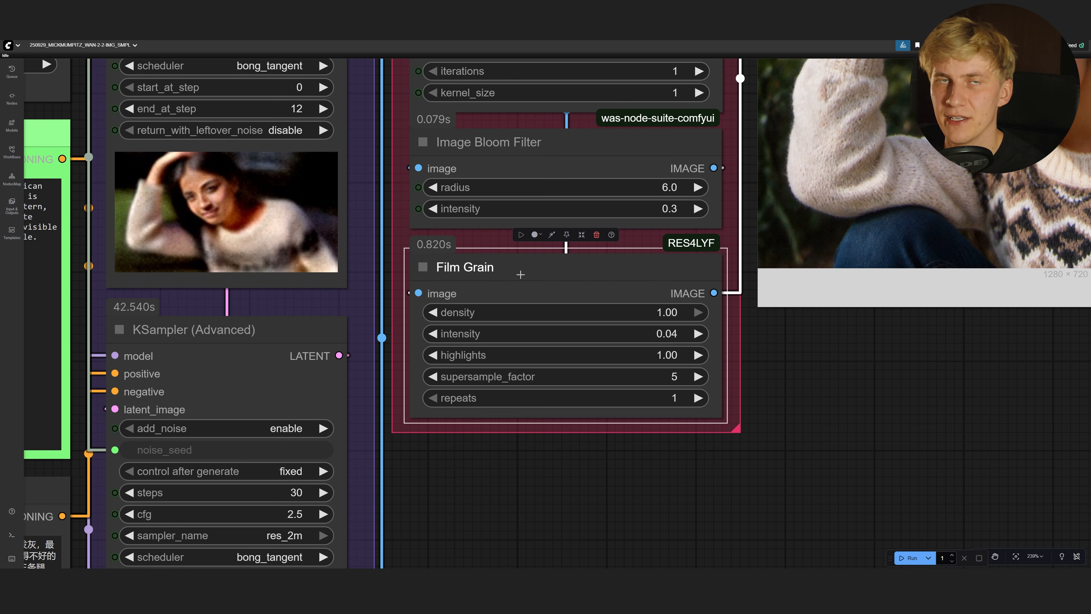
scroll(1051, 163, up, 12)
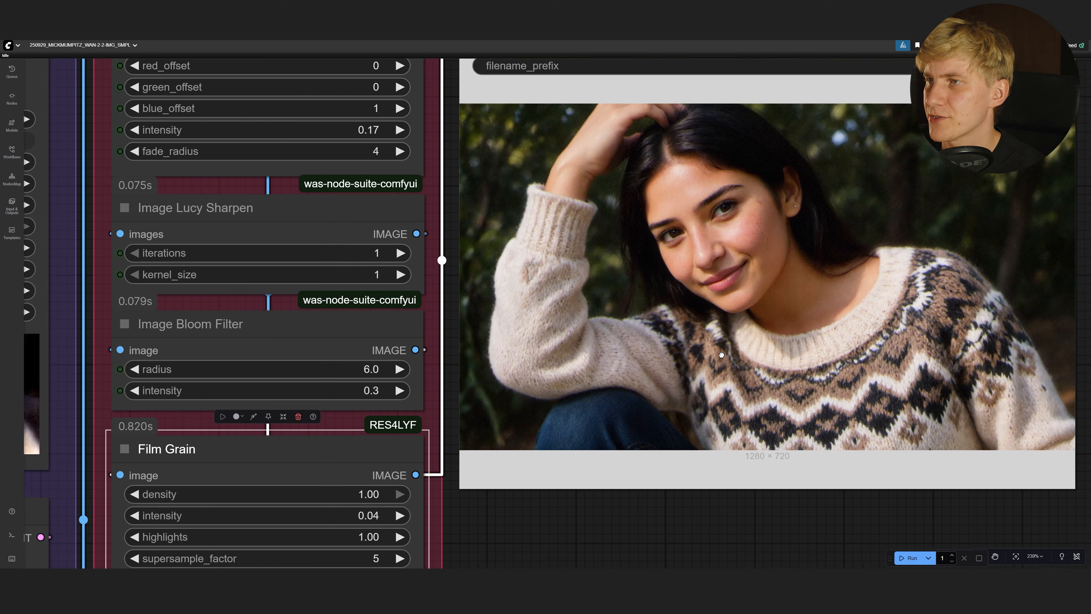
scroll(643, 216, down, 20)
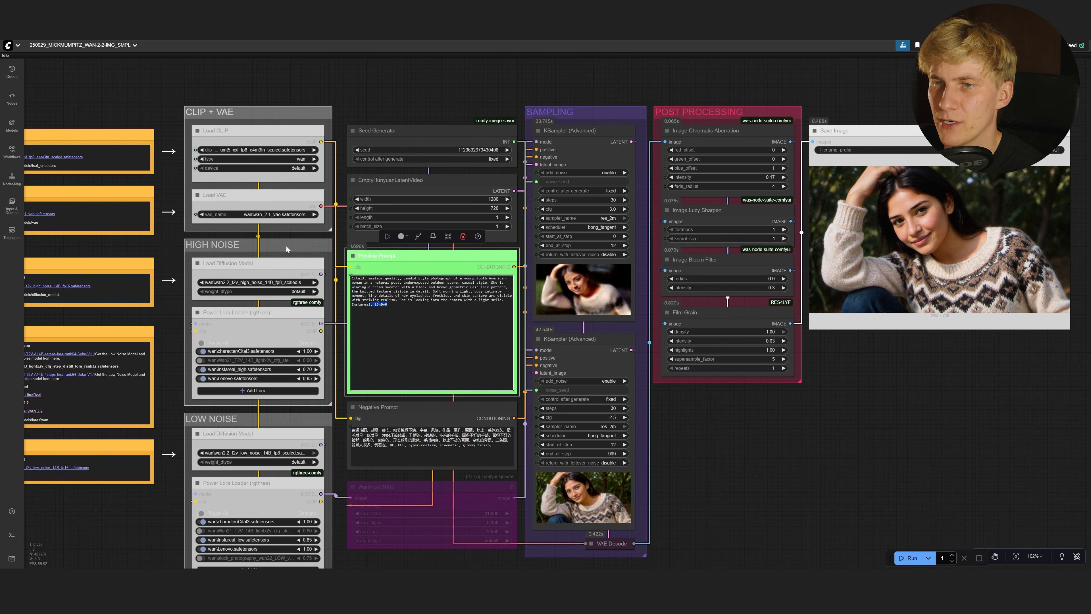
click(762, 501)
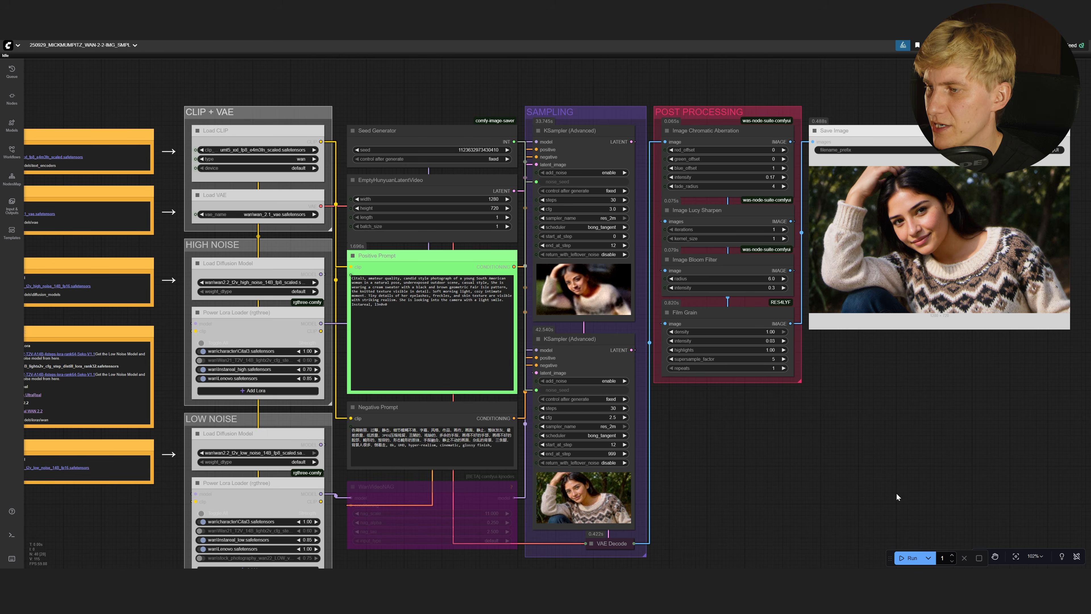
click(906, 557)
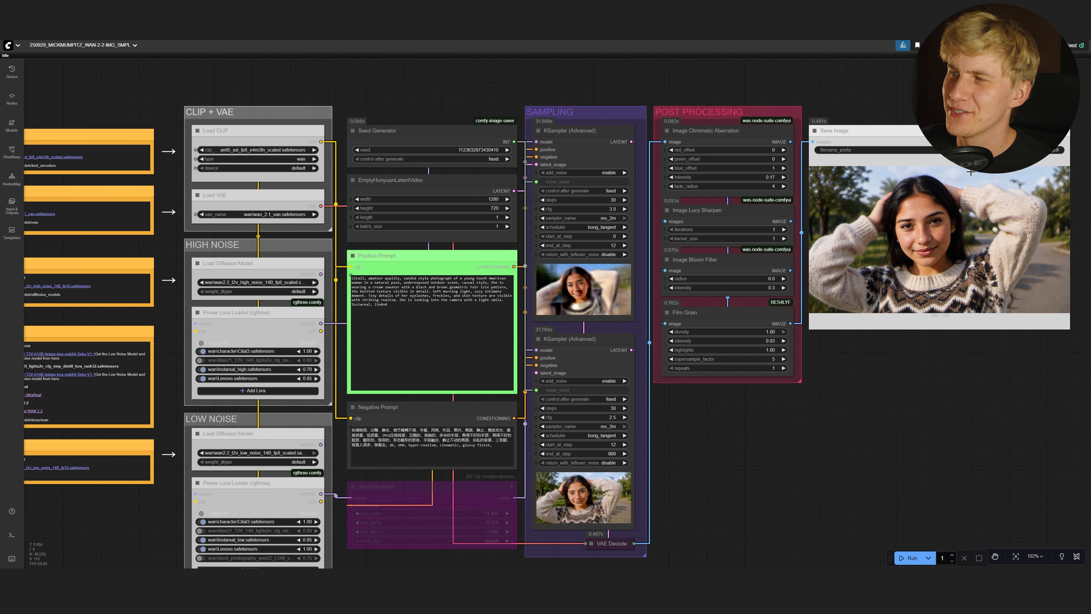
Replace the Positive Prompt text with Claude's extreme close-up macro café variation and rerun
scroll(952, 223, up, 8)
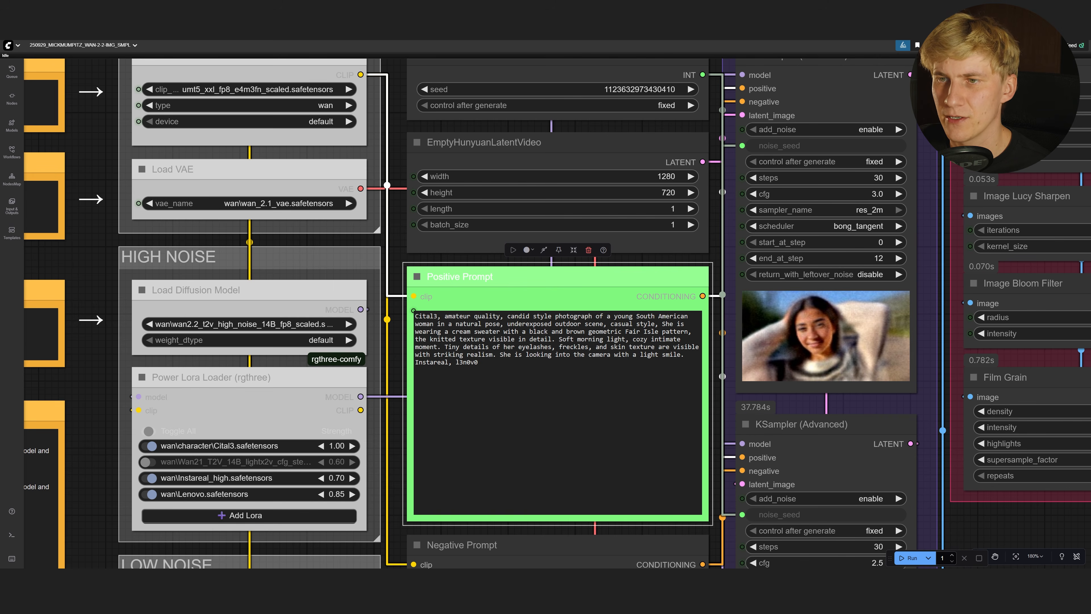
drag(478, 363, 365, 291)
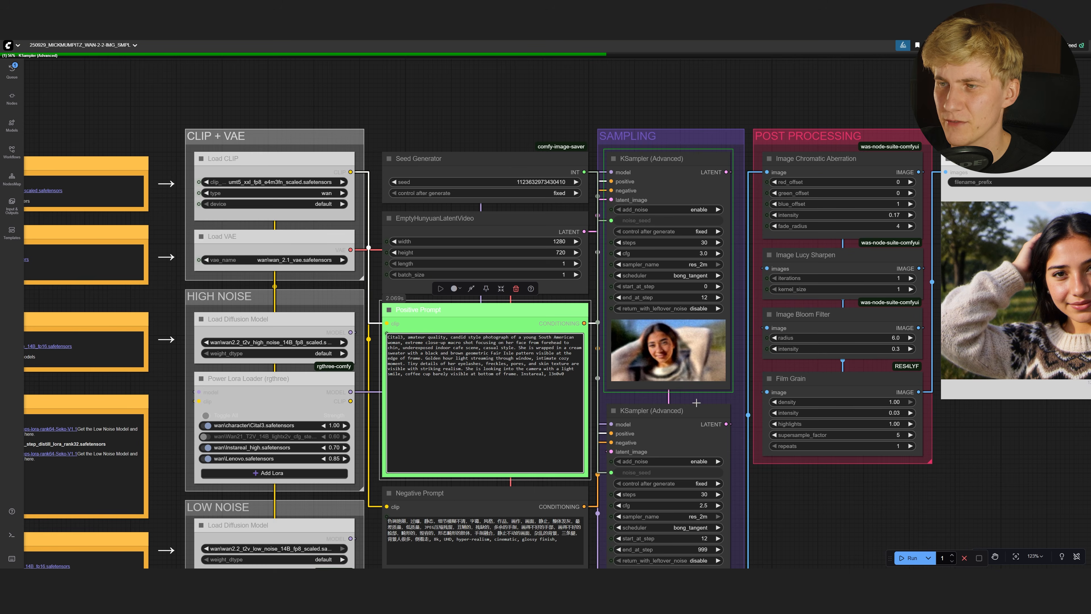
drag(997, 499, 753, 399)
scroll(699, 427, down, 2)
scroll(758, 378, up, 1)
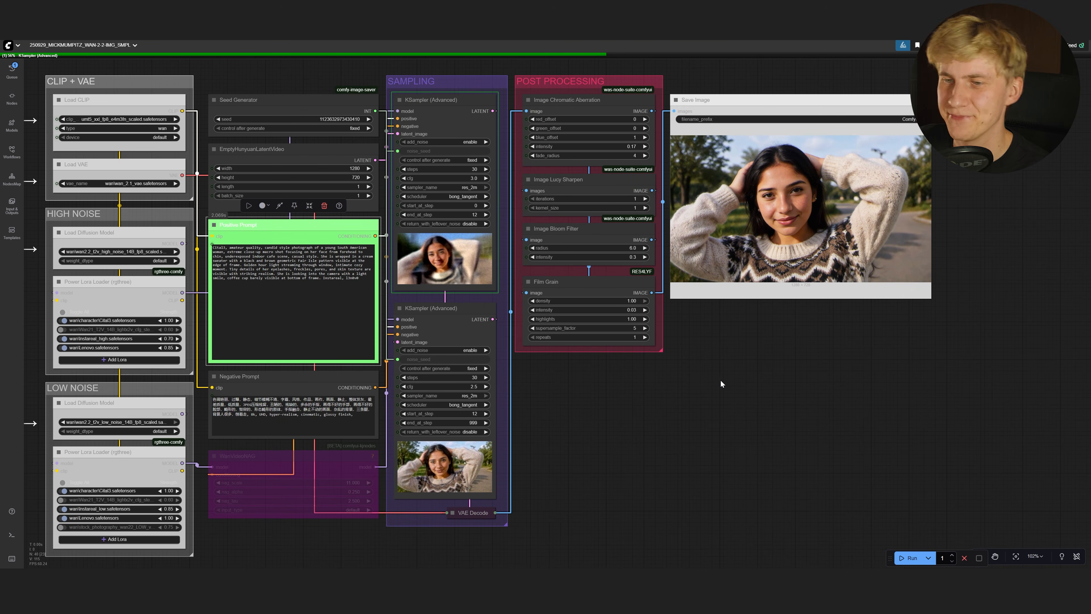
Inspect the dusk cityscape portrait output, then bring the My Loras download notes into view
scroll(721, 380, up, 7)
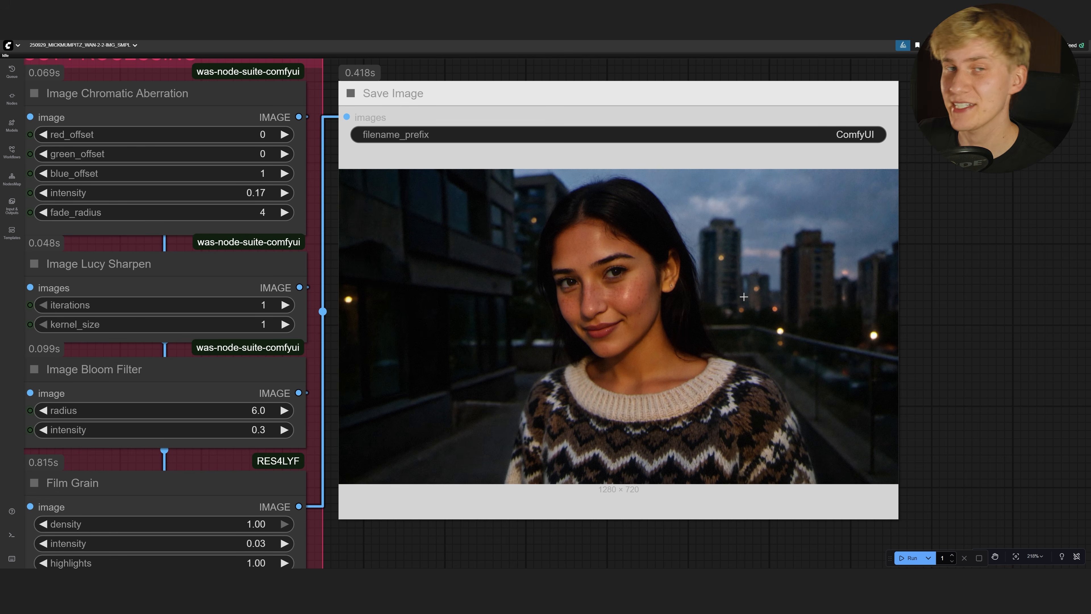
scroll(743, 297, down, 8)
drag(174, 427, 397, 363)
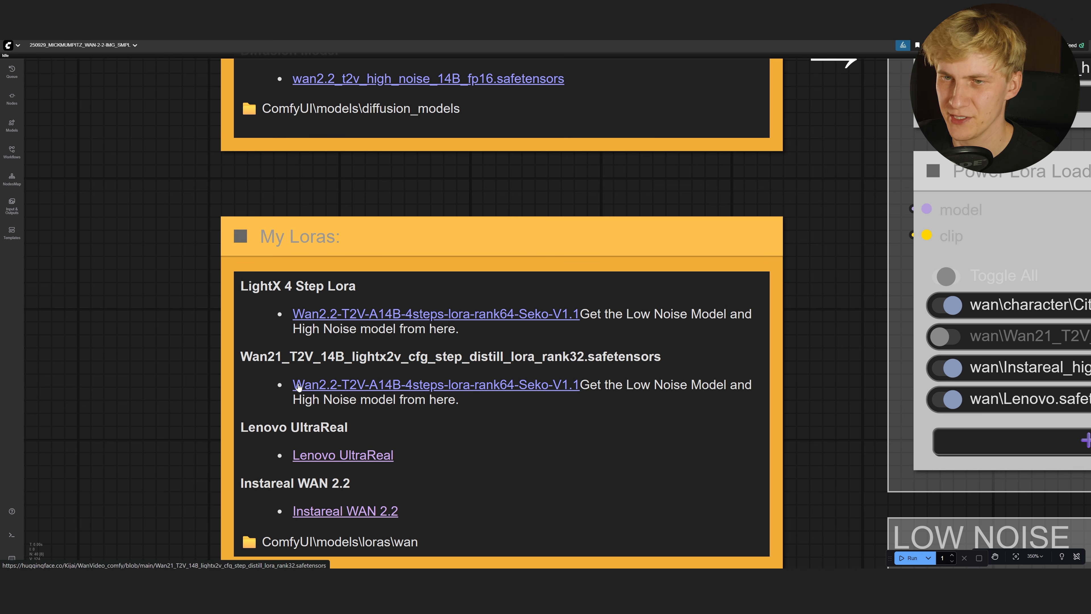
Enable the Wan21 lightx2v LoRA at 0.60 in the LOW NOISE Power Lora Loader
scroll(893, 324, down, 2)
drag(895, 323, 534, 319)
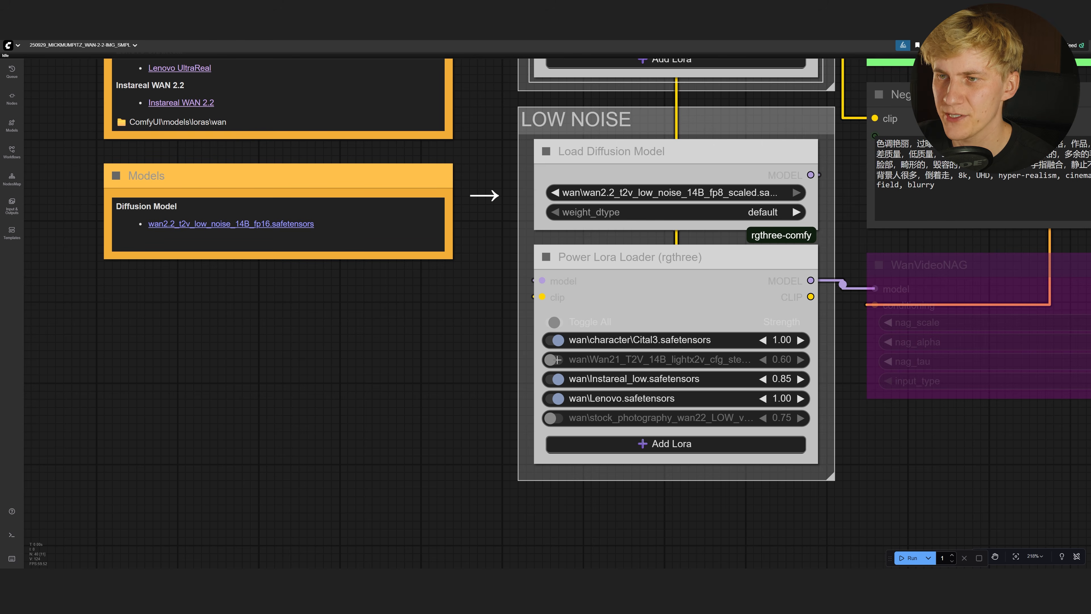
click(557, 359)
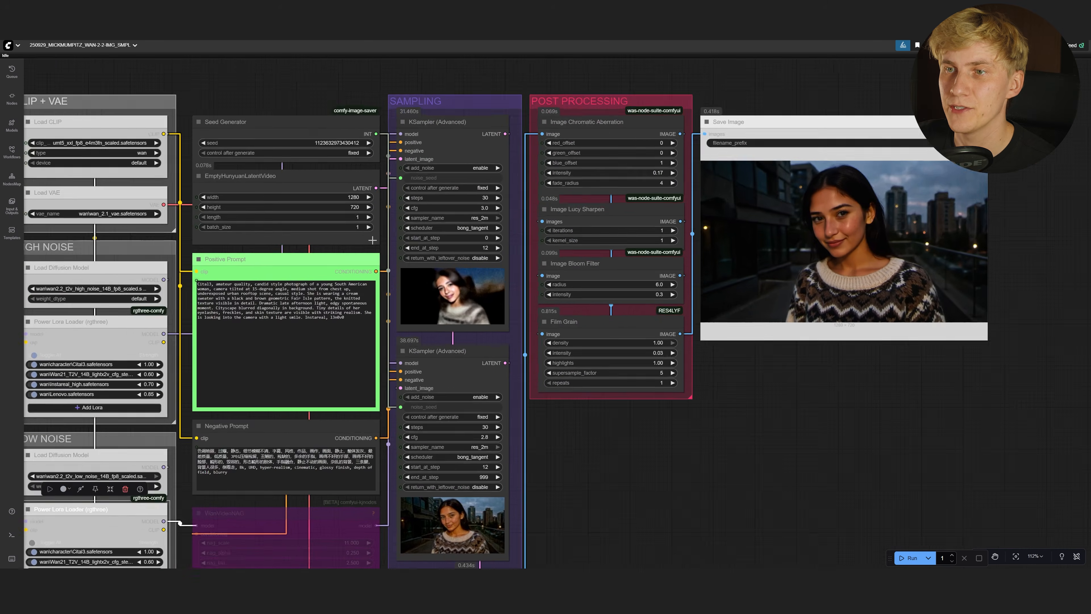
scroll(372, 239, up, 5)
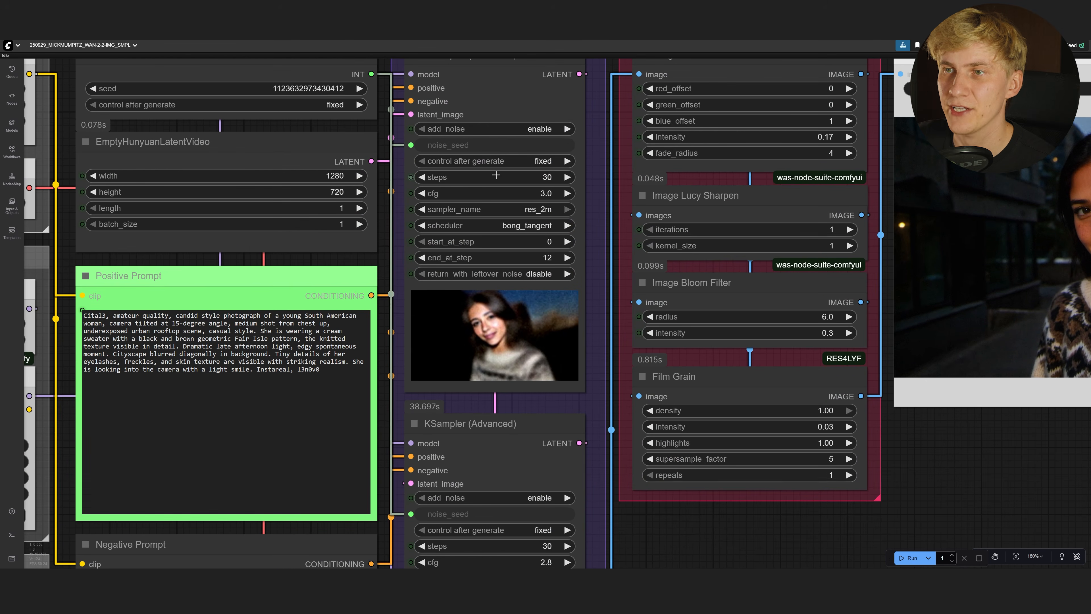
Set the first KSampler to 8 steps, cfg 1, ending at step 3
click(536, 176)
text(8)
key(Return)
drag(536, 174, 533, 193)
click(454, 76)
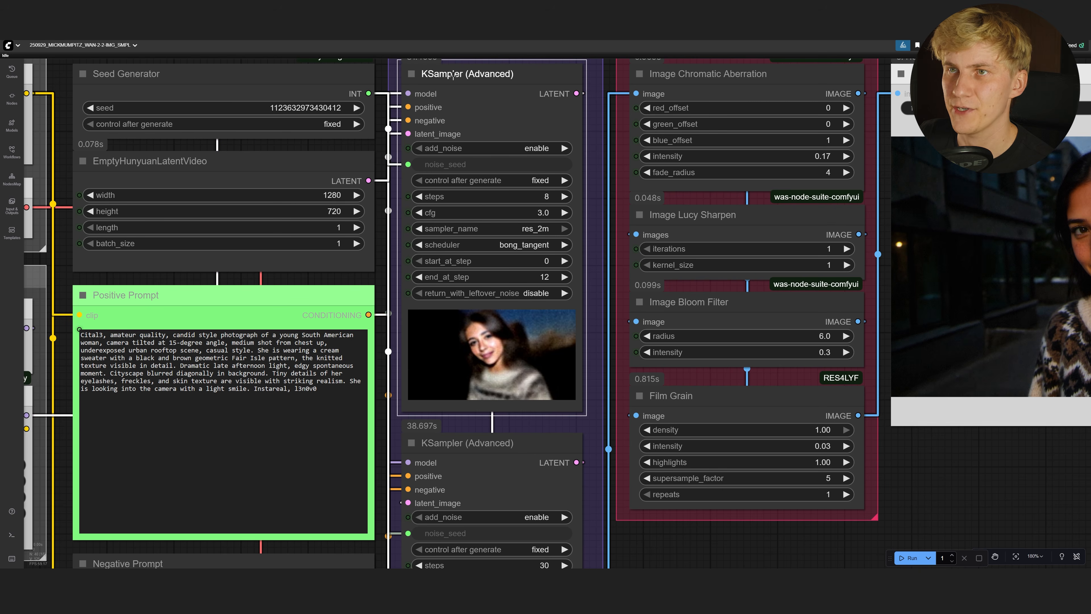
click(536, 277)
text(3)
key(Return)
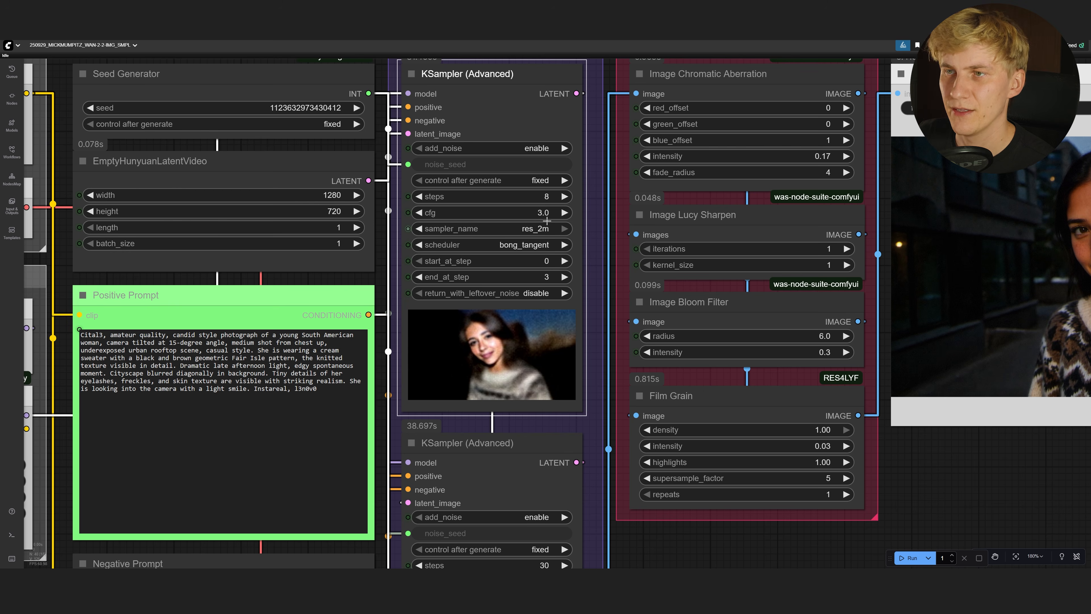
click(544, 210)
text(1)
click(681, 174)
Set the second KSampler to 8 steps, cfg 1, starting at step 3
drag(687, 555, 727, 258)
click(580, 268)
text(8)
key(Return)
click(581, 288)
text(1)
key(Return)
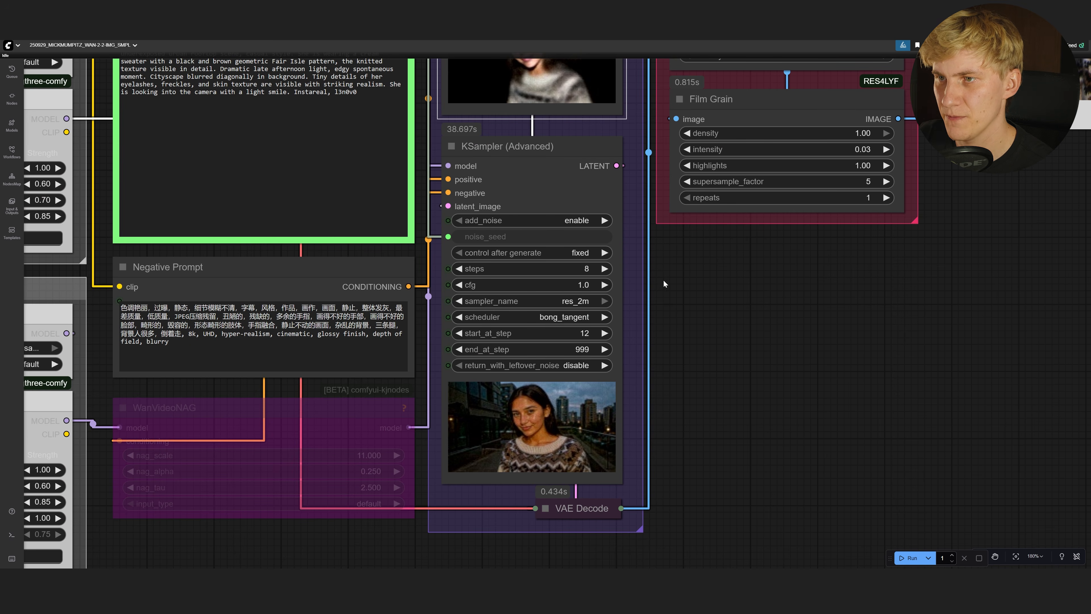
click(583, 333)
text(3)
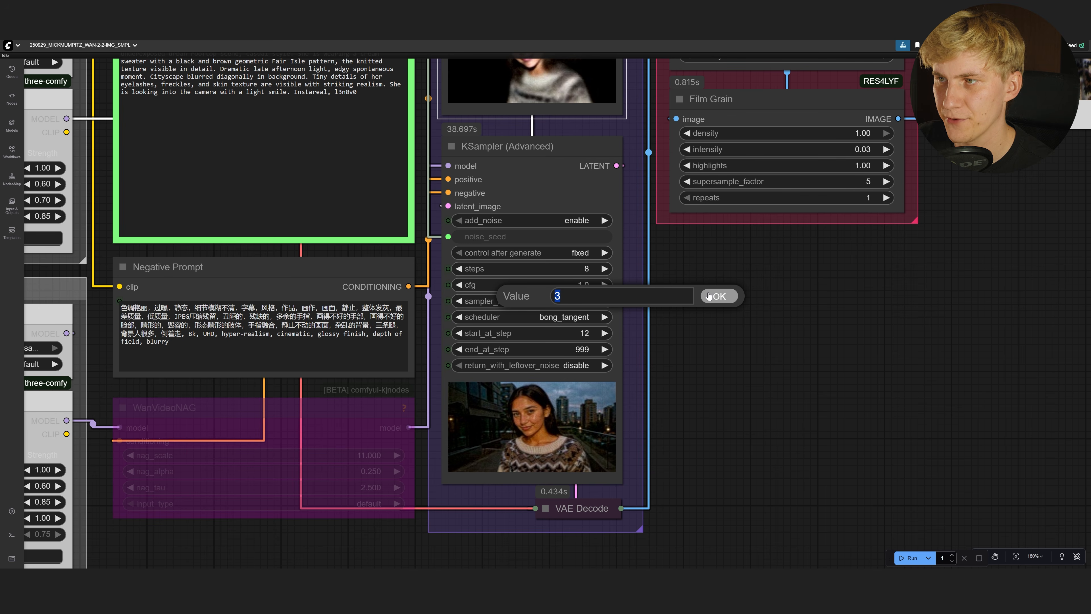
click(708, 296)
Re-enable the bypassed WanVideoNAG node
scroll(695, 295, down, 4)
drag(346, 400, 371, 436)
click(390, 408)
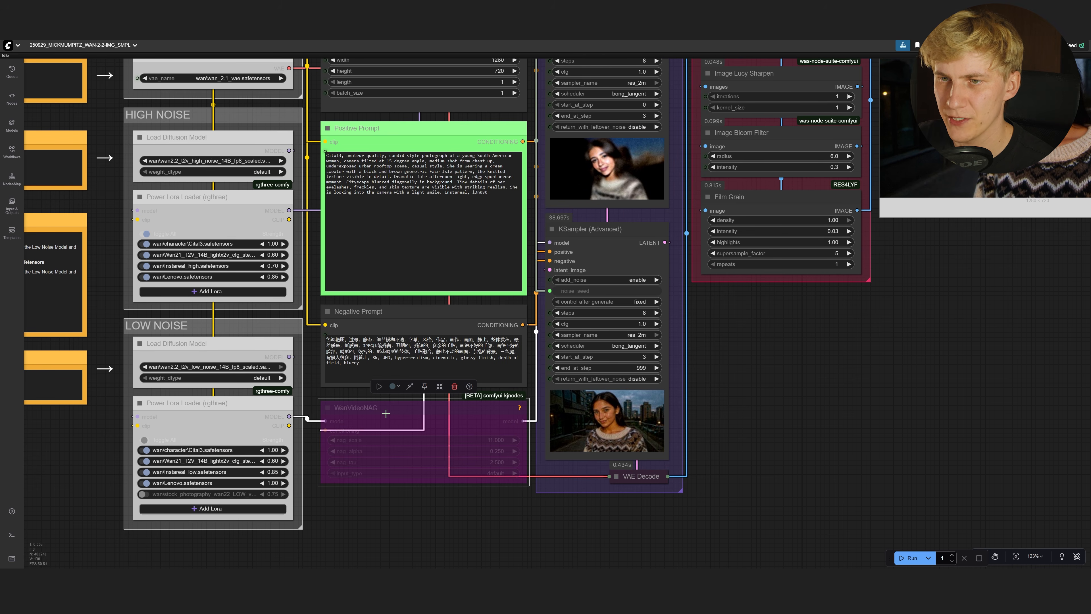
key(ctrl+b)
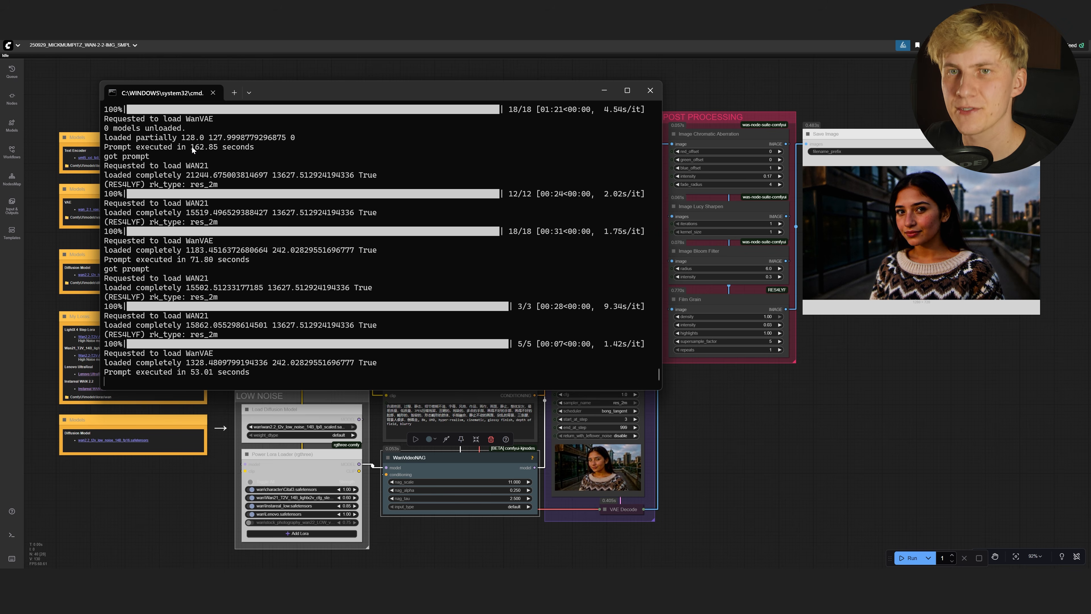
Compare run times in the console, then fit the workflow with the rooftop portrait in view
drag(191, 147, 199, 147)
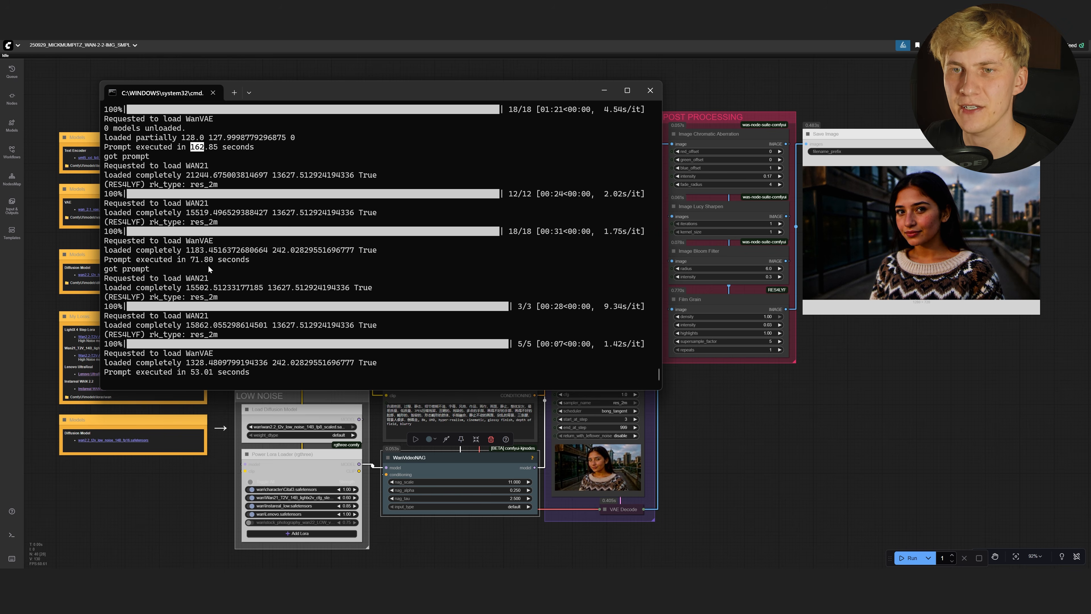
click(814, 387)
scroll(963, 251, up, 12)
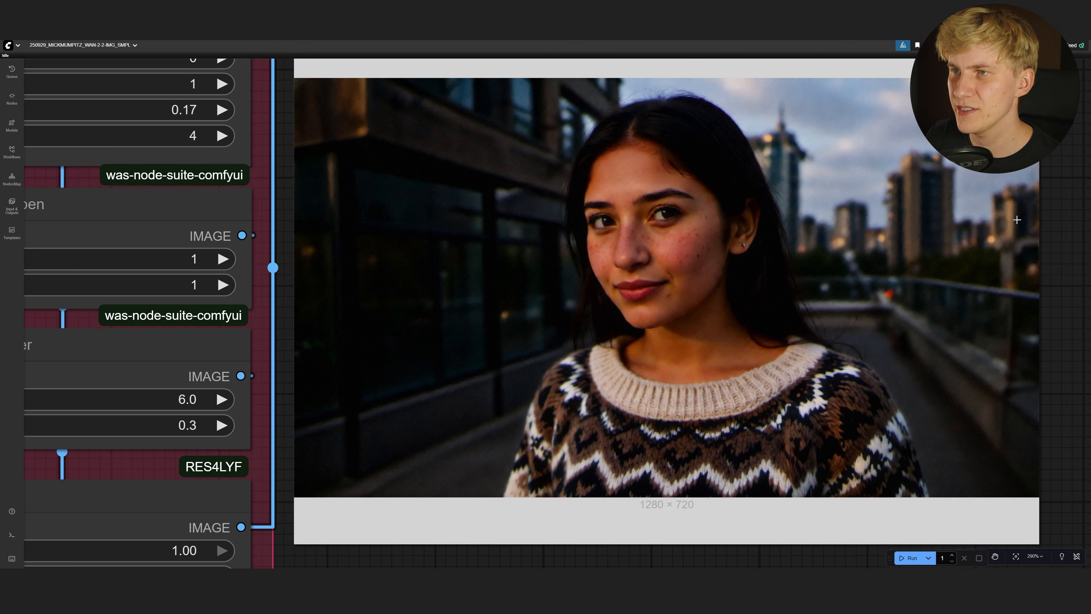
key(.)
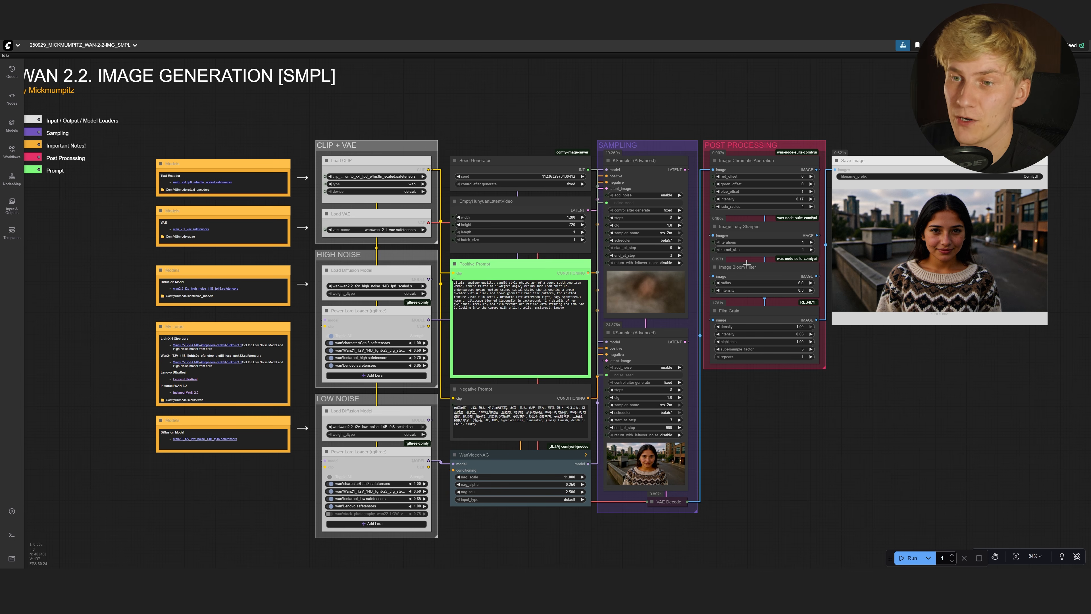
Raise the video length to 41 frames
scroll(575, 197, up, 4)
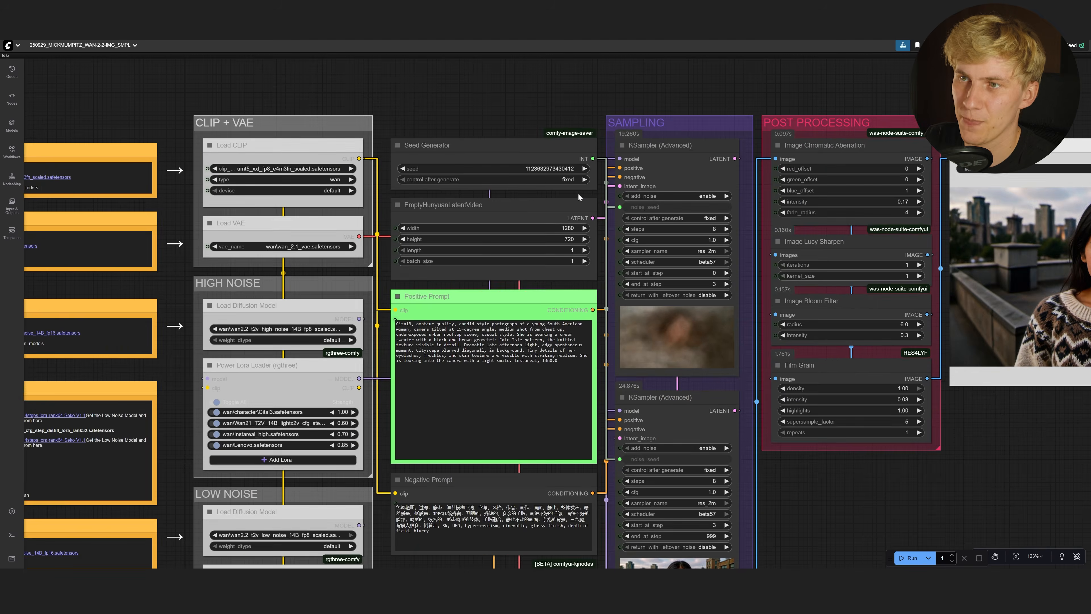
scroll(574, 200, up, 4)
scroll(585, 279, up, 4)
click(585, 280)
click(585, 279)
click(585, 279)
click(586, 279)
click(586, 279)
click(586, 279)
click(586, 280)
click(586, 279)
click(585, 279)
click(586, 279)
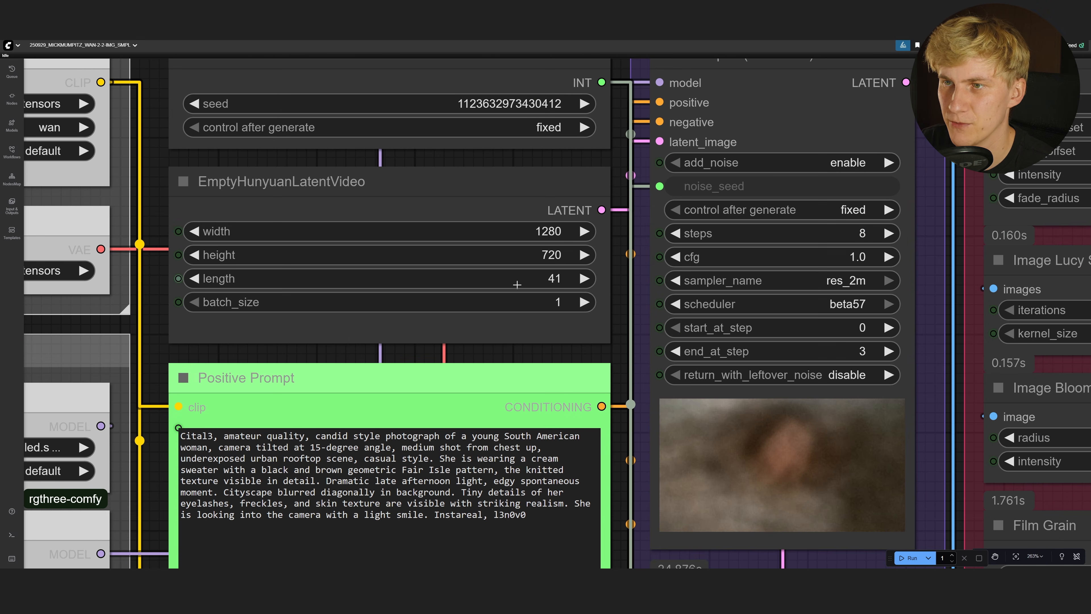
Bypass Save Image and add a Video Combine node fed by Film Grain's IMAGE output
scroll(559, 276, down, 11)
drag(904, 253, 636, 240)
drag(654, 193, 720, 158)
key(ctrl+b)
key(ctrl+v)
drag(721, 443, 662, 331)
scroll(595, 395, up, 4)
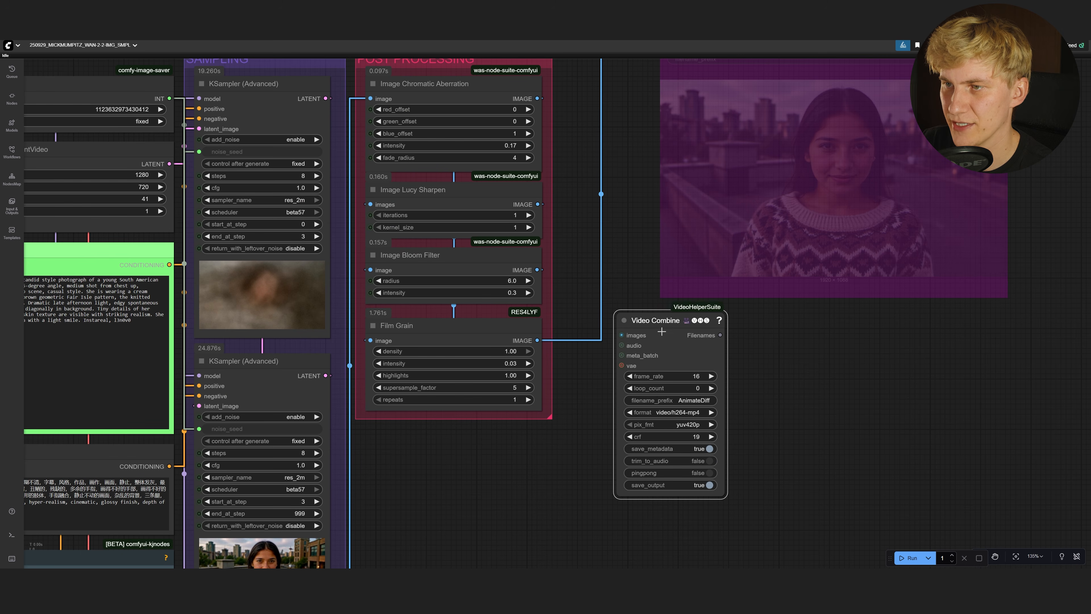
drag(537, 340, 646, 396)
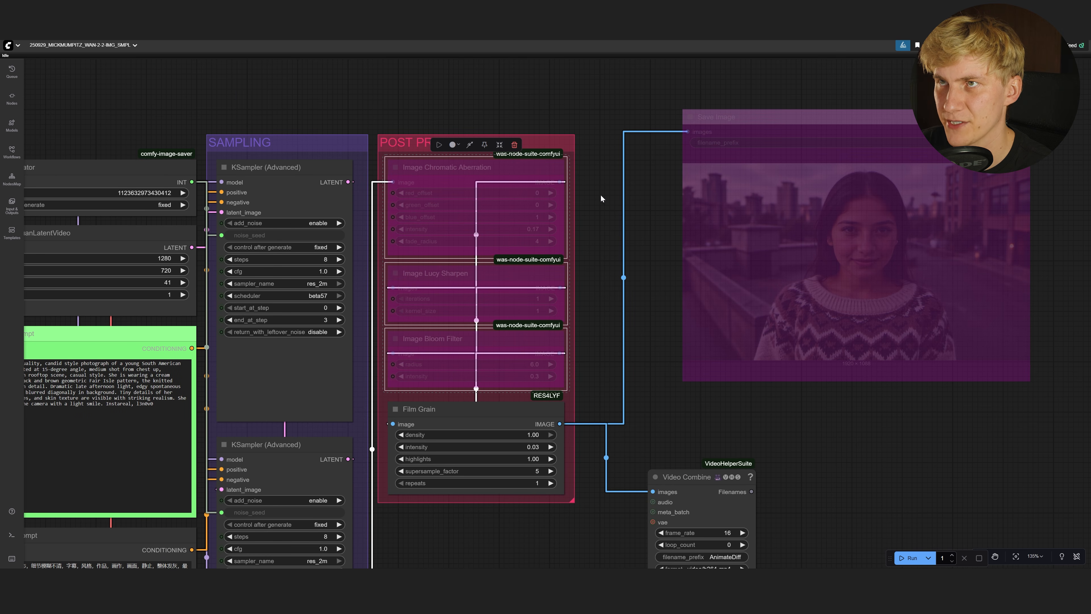
Select the Positive Prompt text and ask Claude to turn it into a video prompt
drag(237, 347, 640, 305)
drag(569, 370, 349, 278)
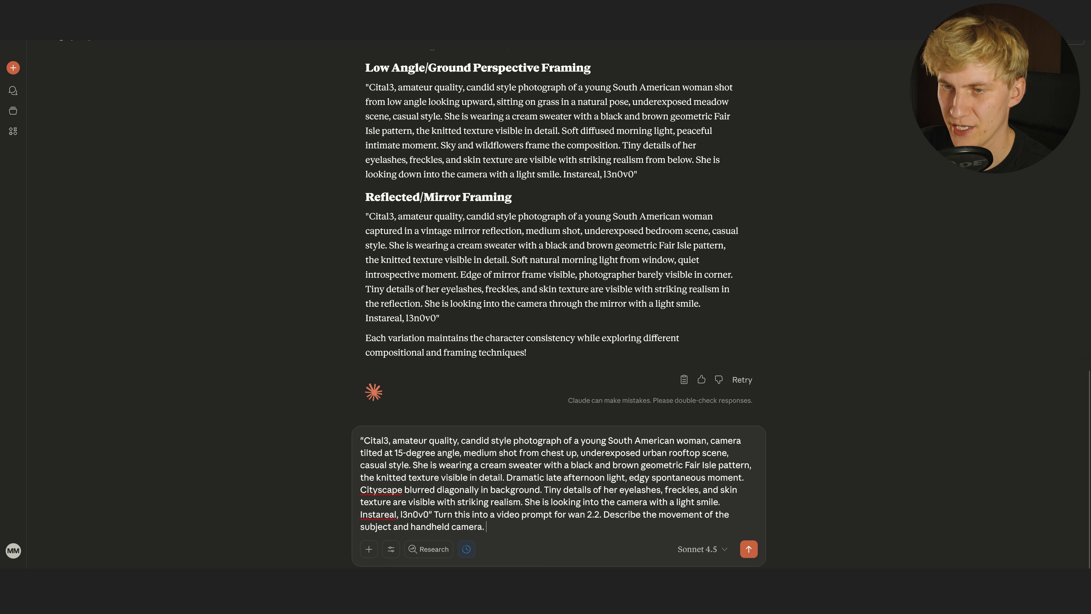
drag(433, 515, 487, 527)
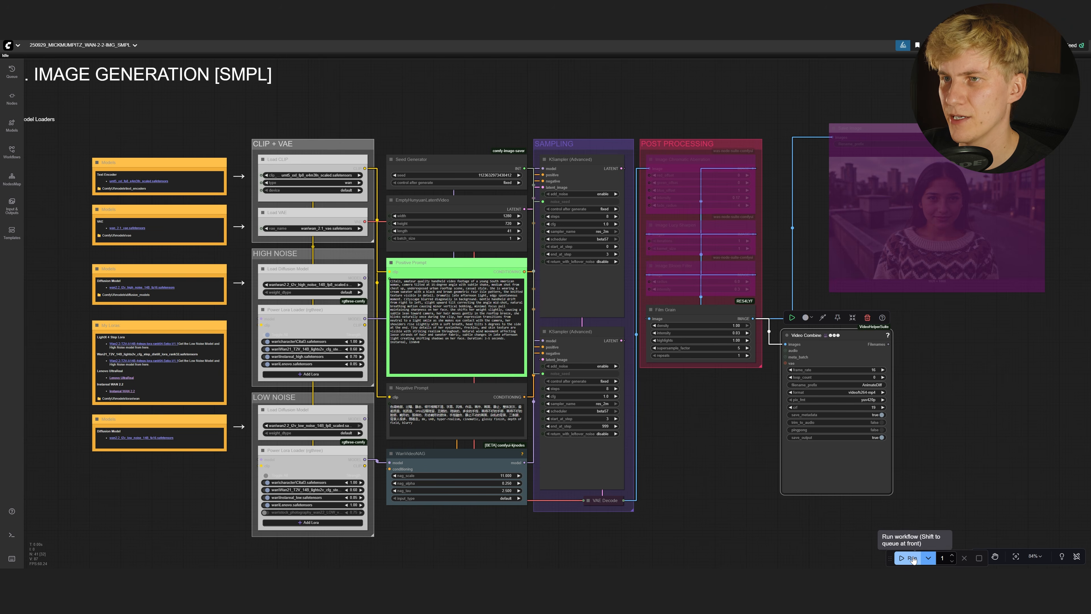
click(912, 559)
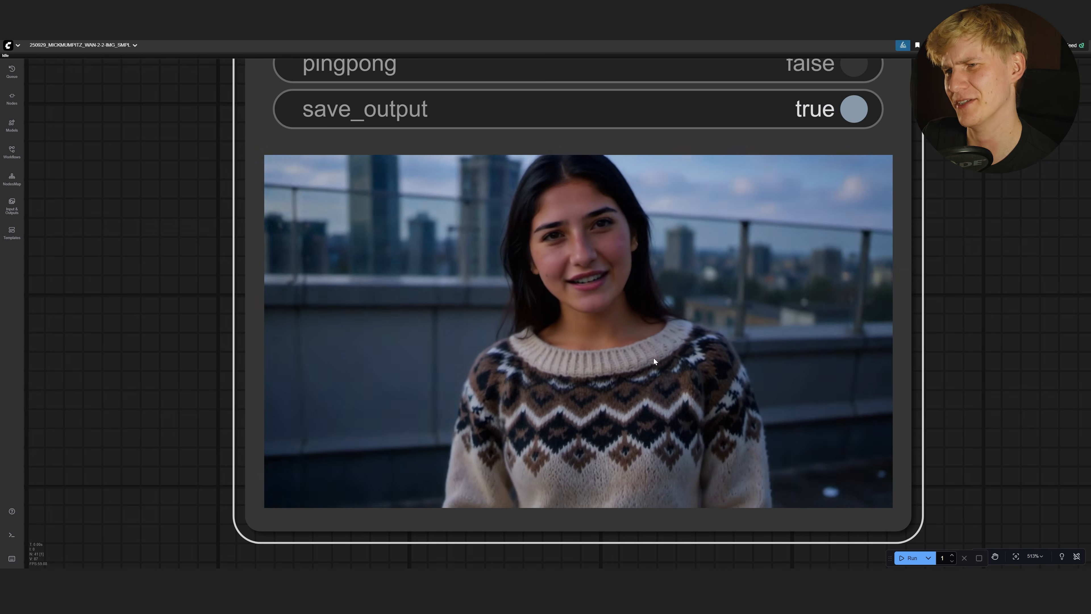
Select and copy the handheld rooftop video prompt in the Positive Prompt node
scroll(781, 327, down, 10)
drag(358, 232, 1004, 482)
scroll(384, 105, up, 3)
drag(378, 337, 262, 137)
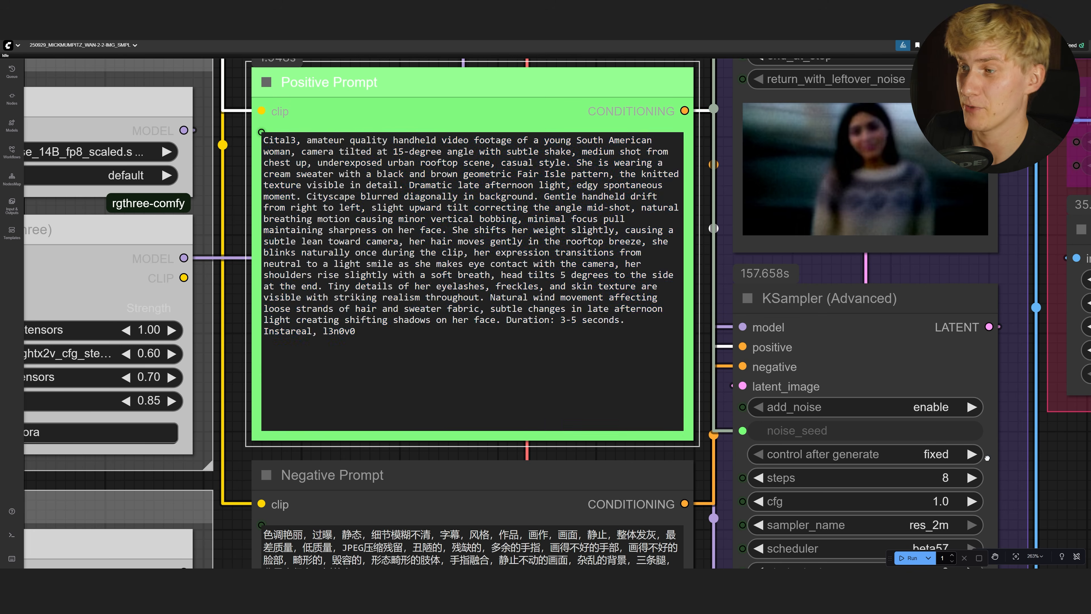
scroll(803, 377, down, 15)
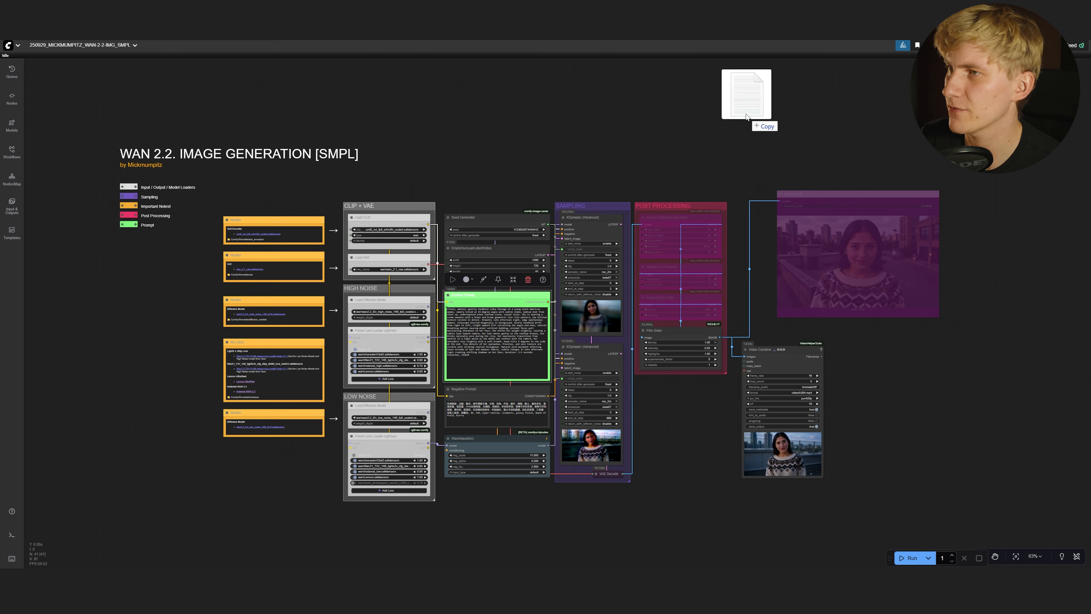
Open the VID_SMPL video workflow in a new tab and select its Positive Prompt text
drag(743, 92, 746, 112)
scroll(698, 368, up, 3)
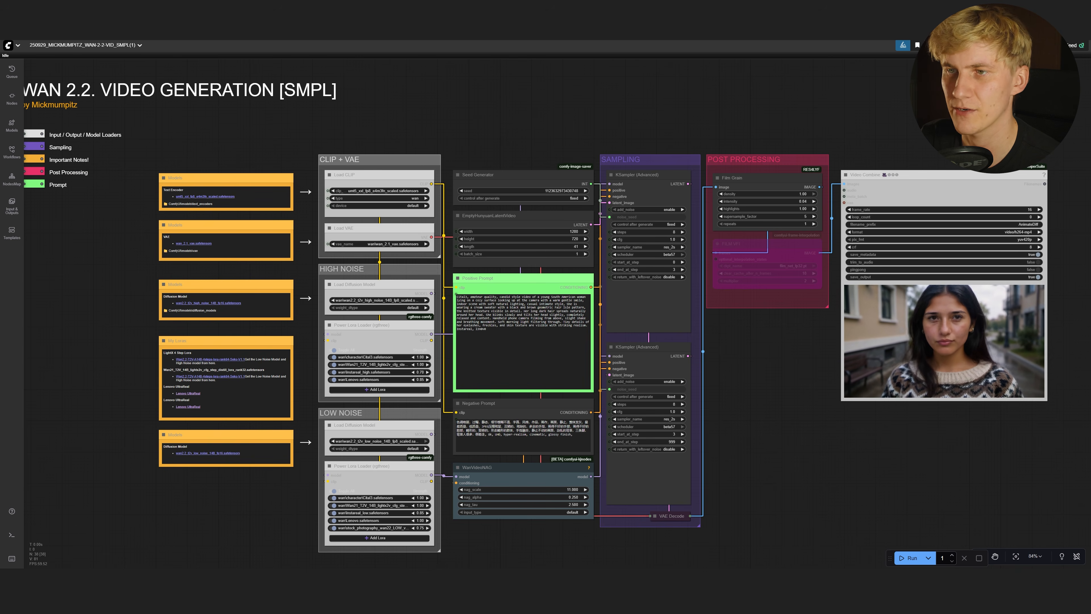
click(522, 343)
key(ctrl+a)
click(771, 400)
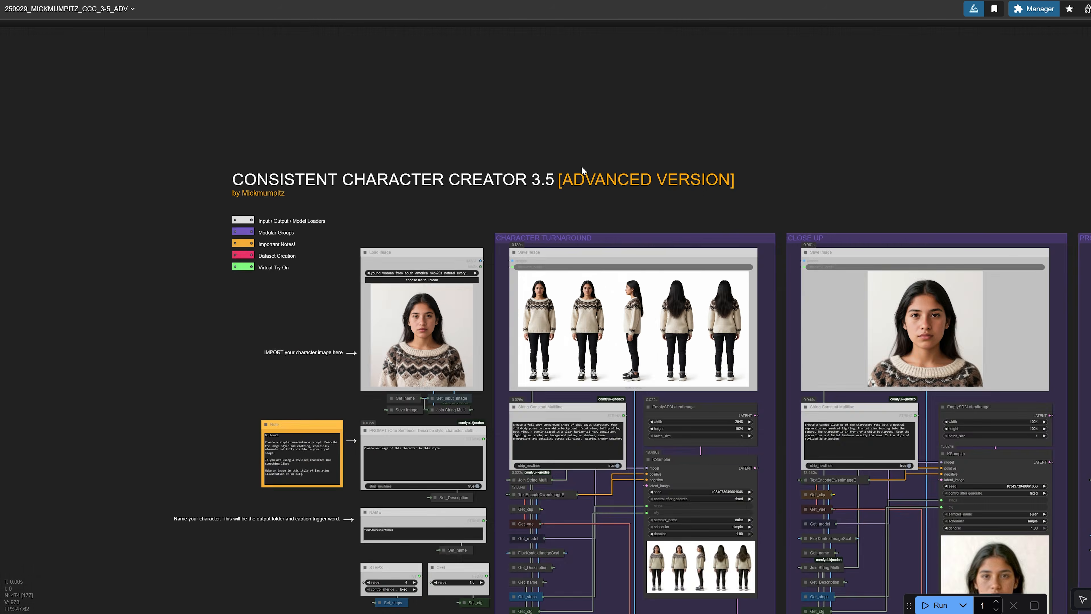
Review the character turnaround results, then scroll Patreon to the Simple QWEN Image Edit Workflow post
scroll(581, 166, up, 5)
drag(549, 261, 676, 257)
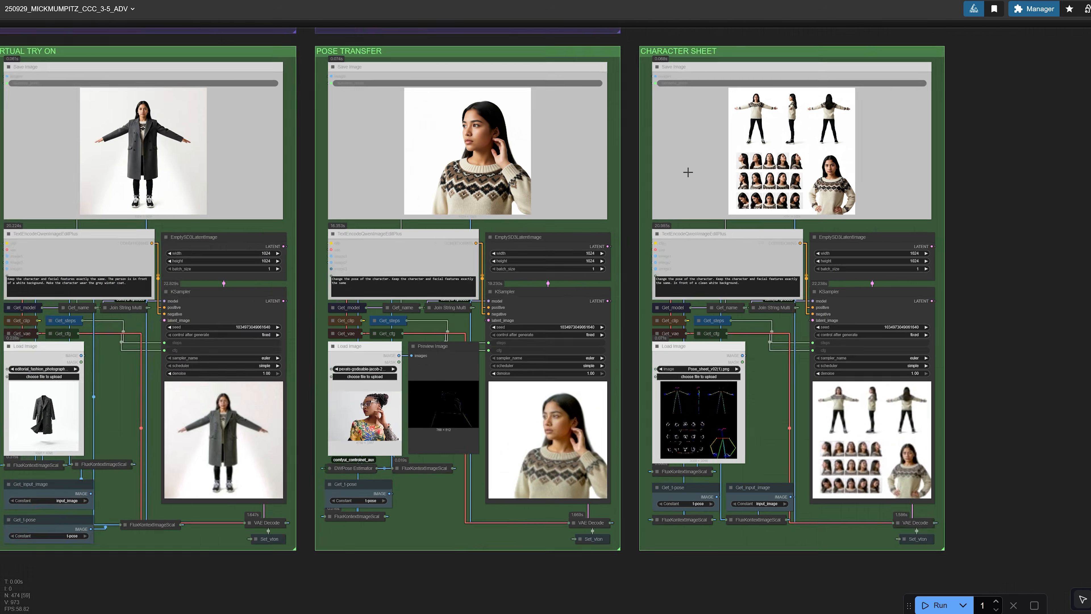
scroll(686, 171, up, 2)
scroll(687, 171, down, 2)
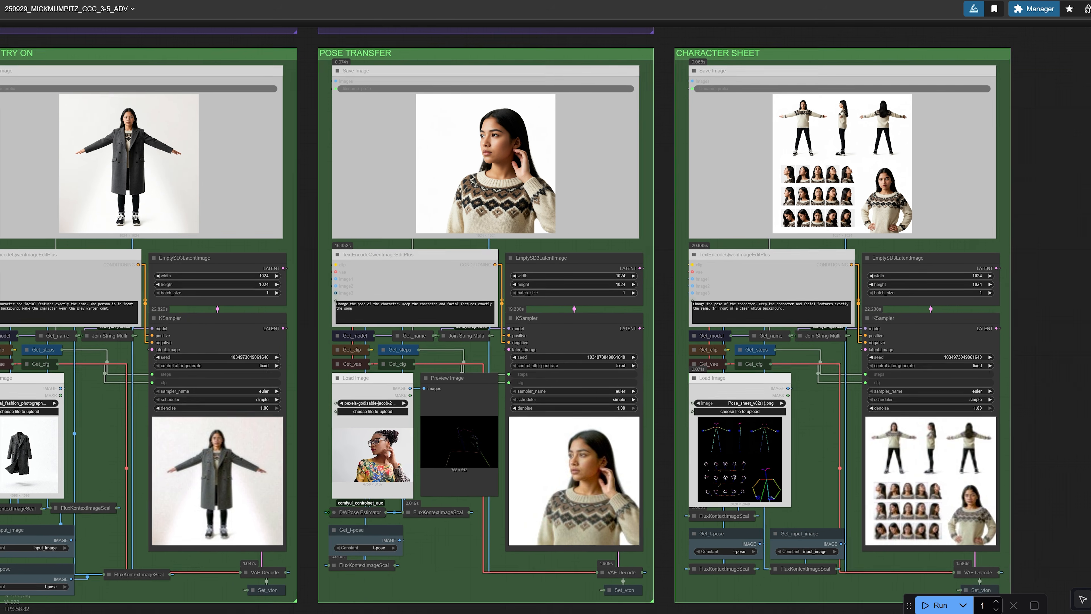
scroll(686, 171, up, 3)
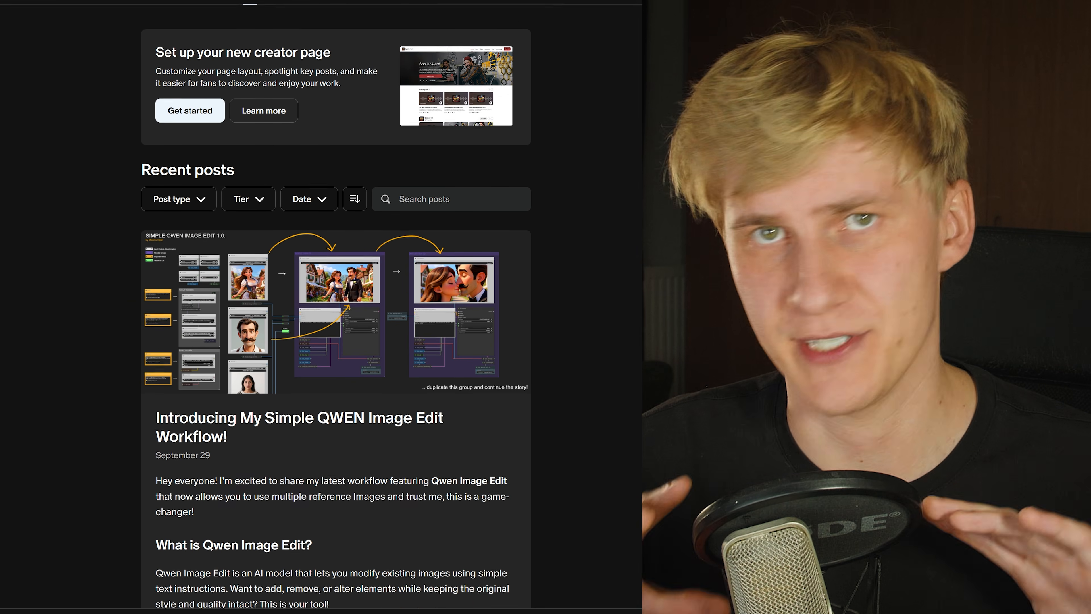
scroll(336, 307, down, 1)
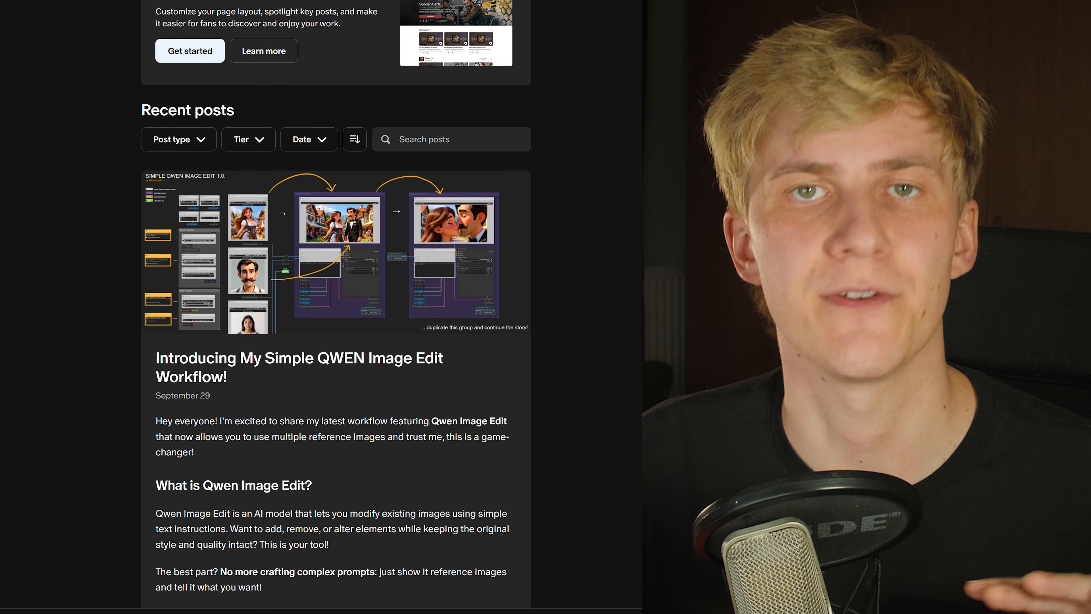
scroll(336, 307, down, 1)
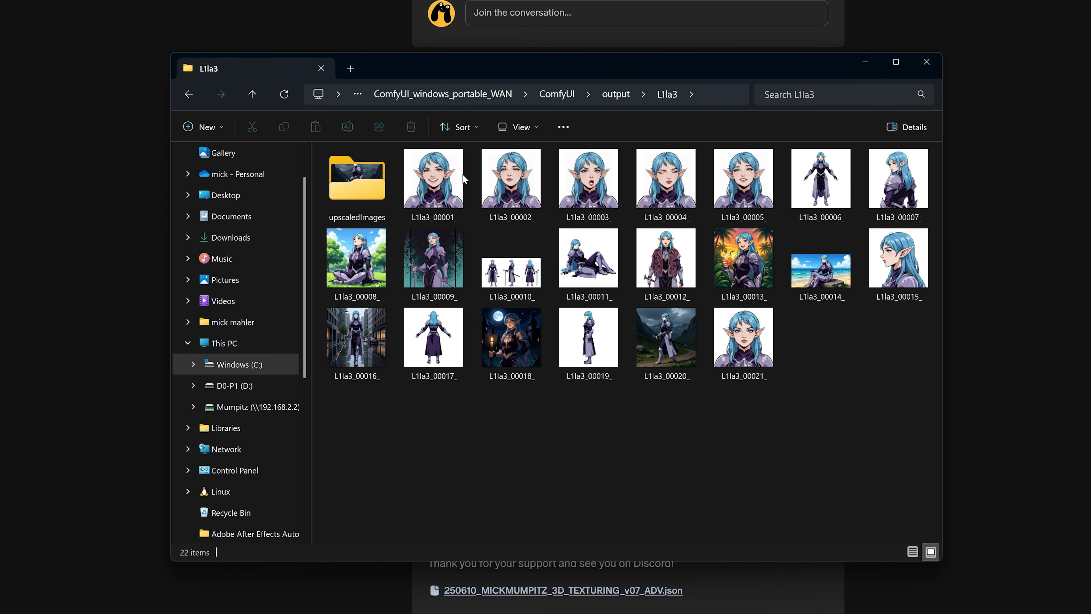
Browse the L1la3 images, select a caption file's text in Notepad, and scroll the EXAMPLES folder
drag(913, 504, 365, 161)
click(485, 425)
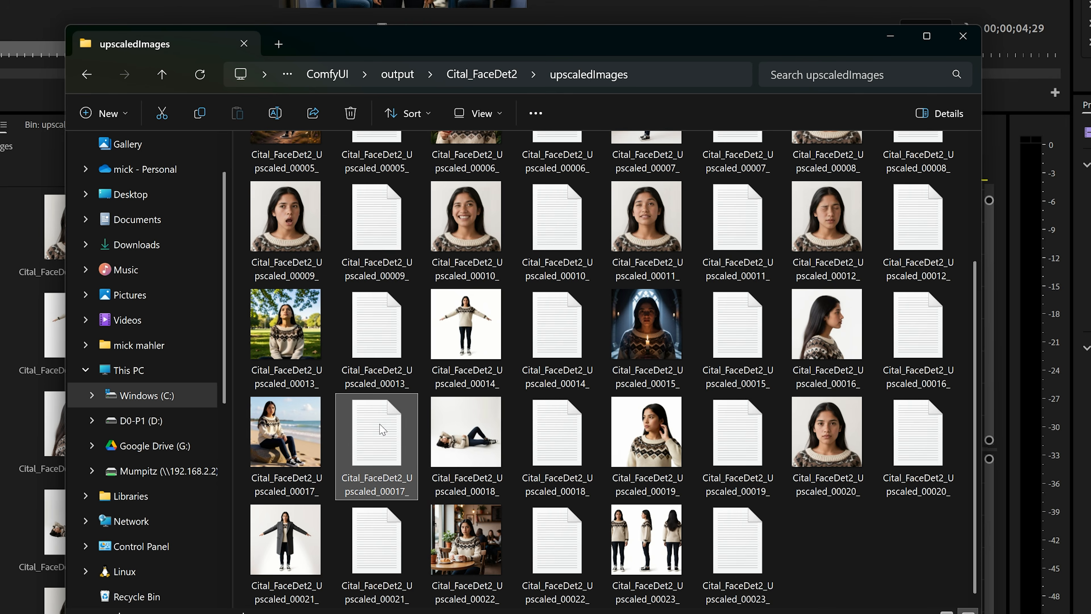
key(ctrl+a)
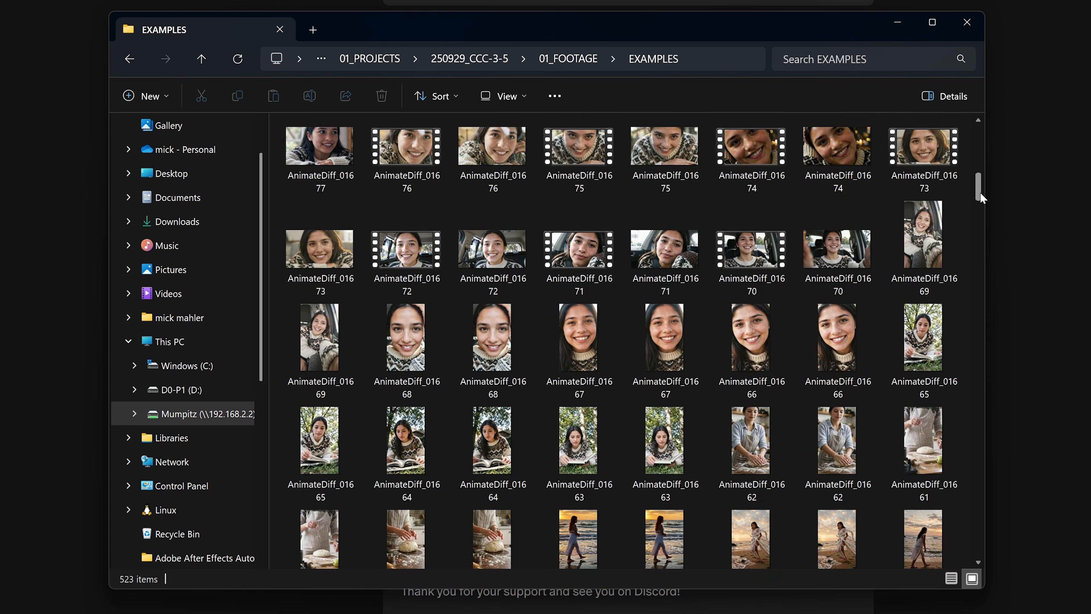
drag(979, 191, 984, 225)
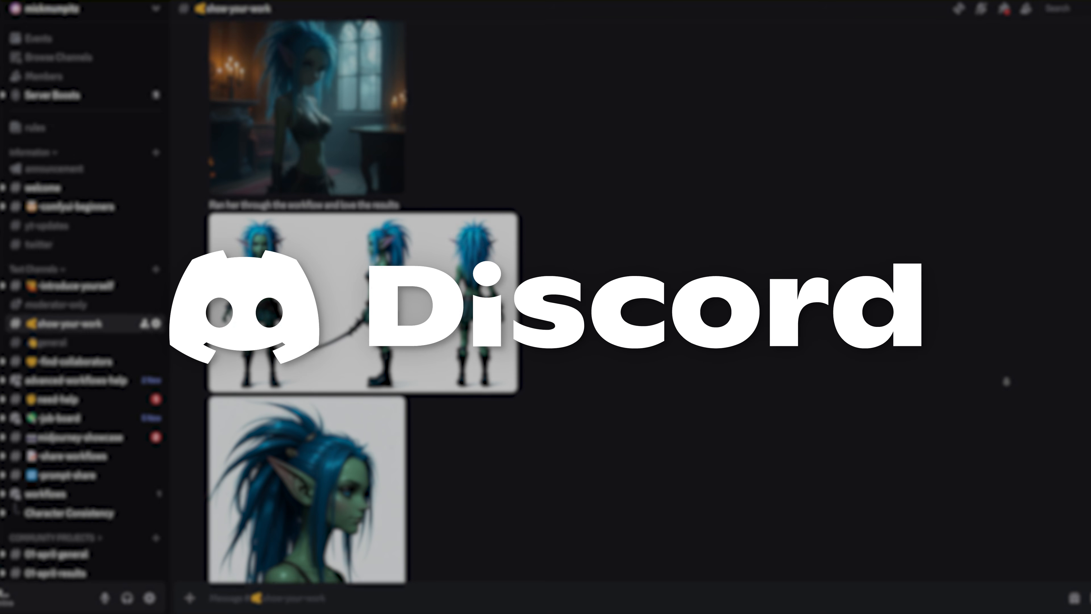
scroll(1006, 381, down, 1)
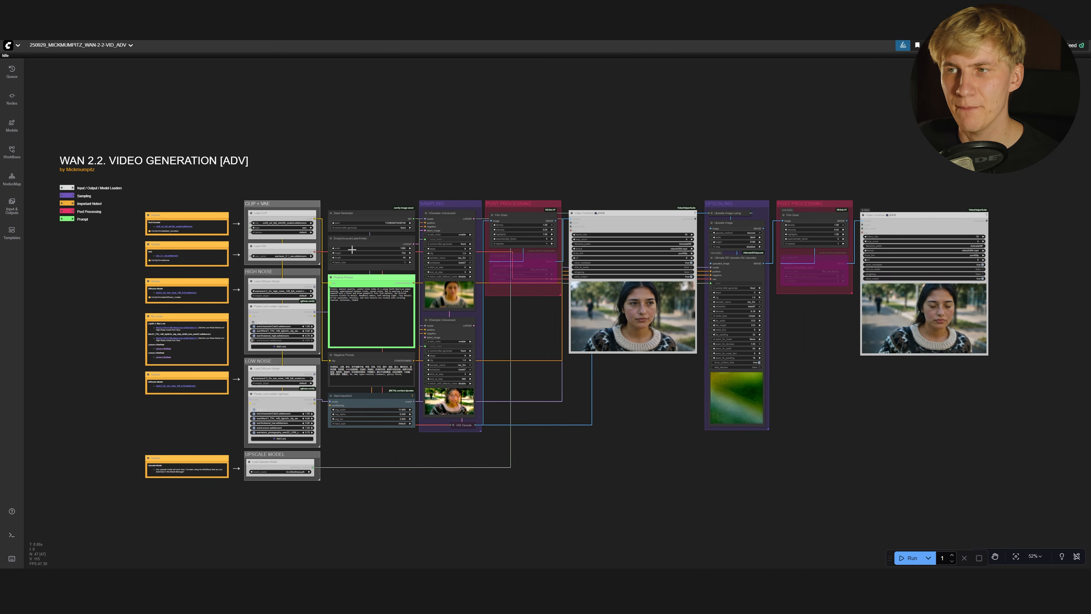
scroll(818, 361, up, 5)
scroll(765, 288, up, 3)
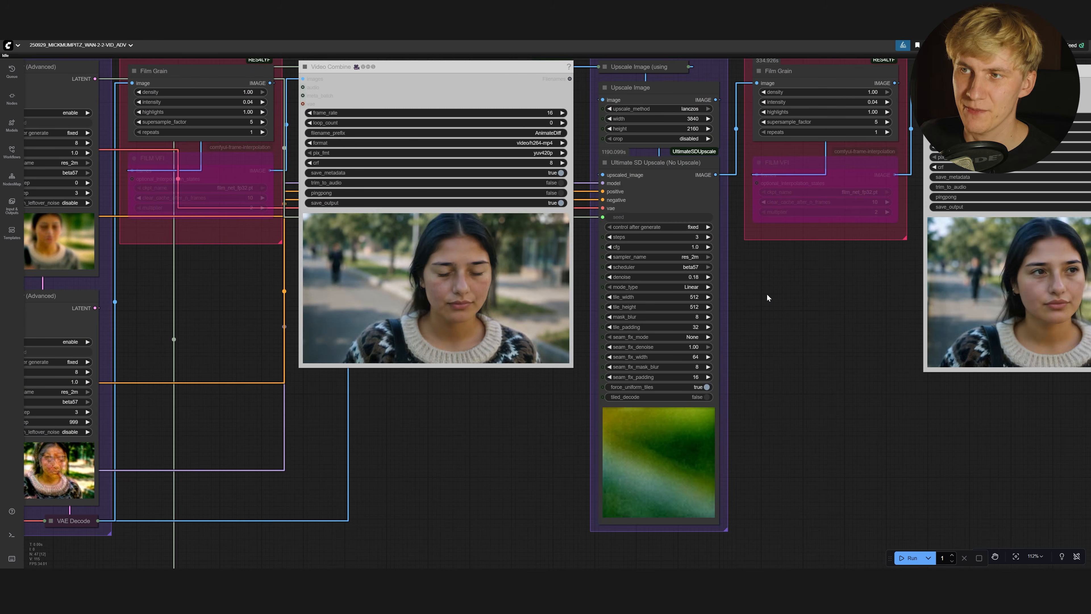